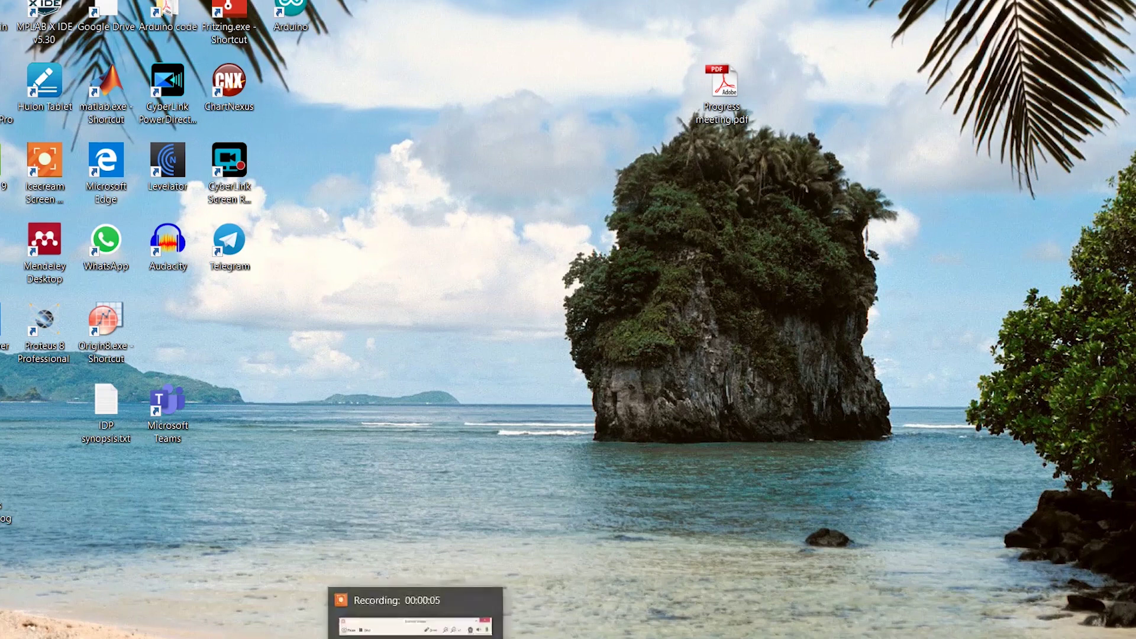
# - Launch MPLAB X IDE v5.30 from a Start menu search for 'mpl'
pyautogui.press('super')
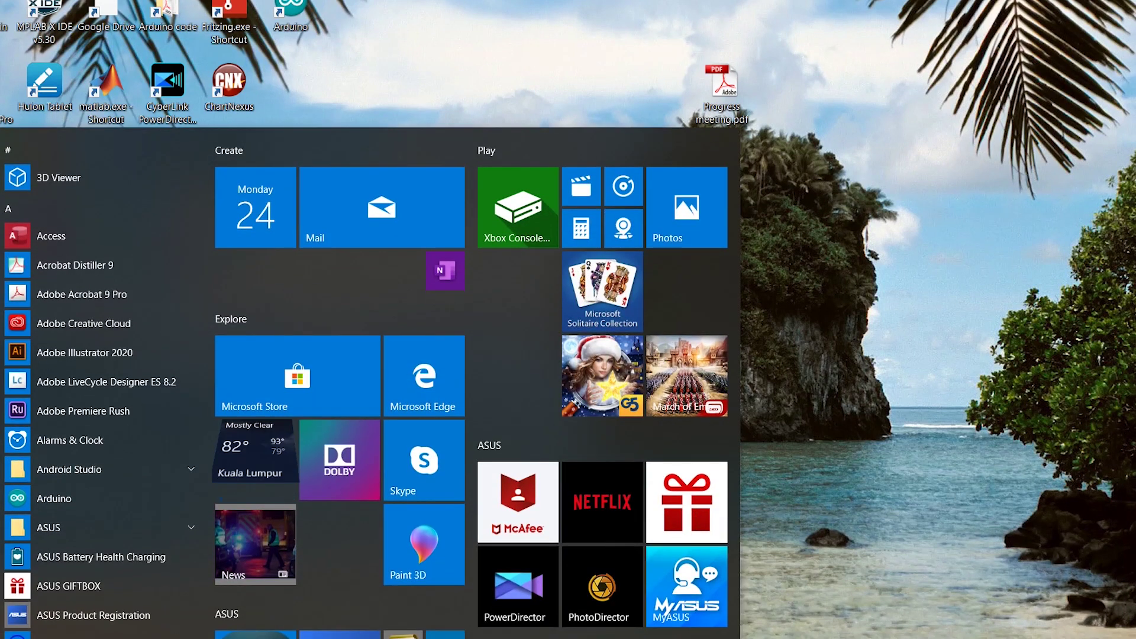
pyautogui.write('mpl')
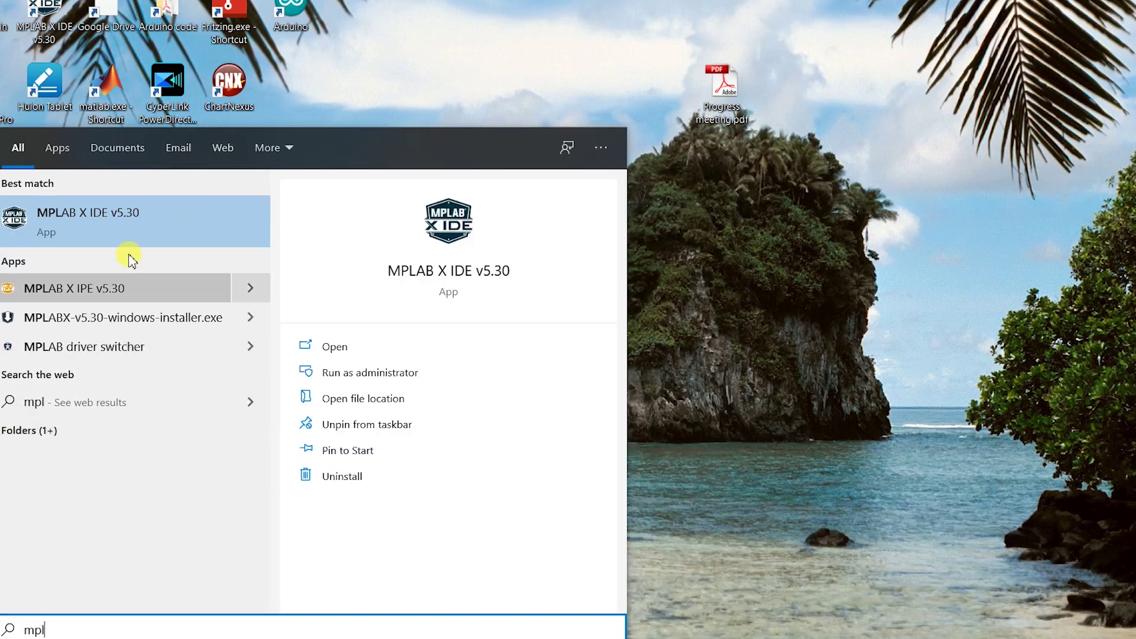
pyautogui.click(130, 219)
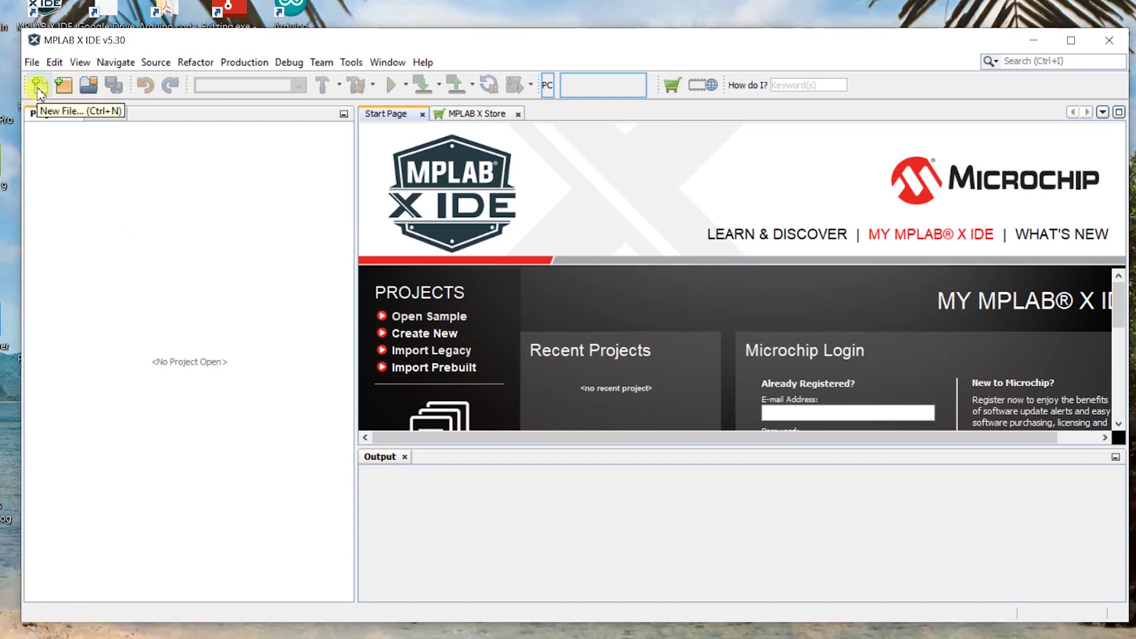
# - Start a new Standalone Project from the File menu
pyautogui.click(34, 64)
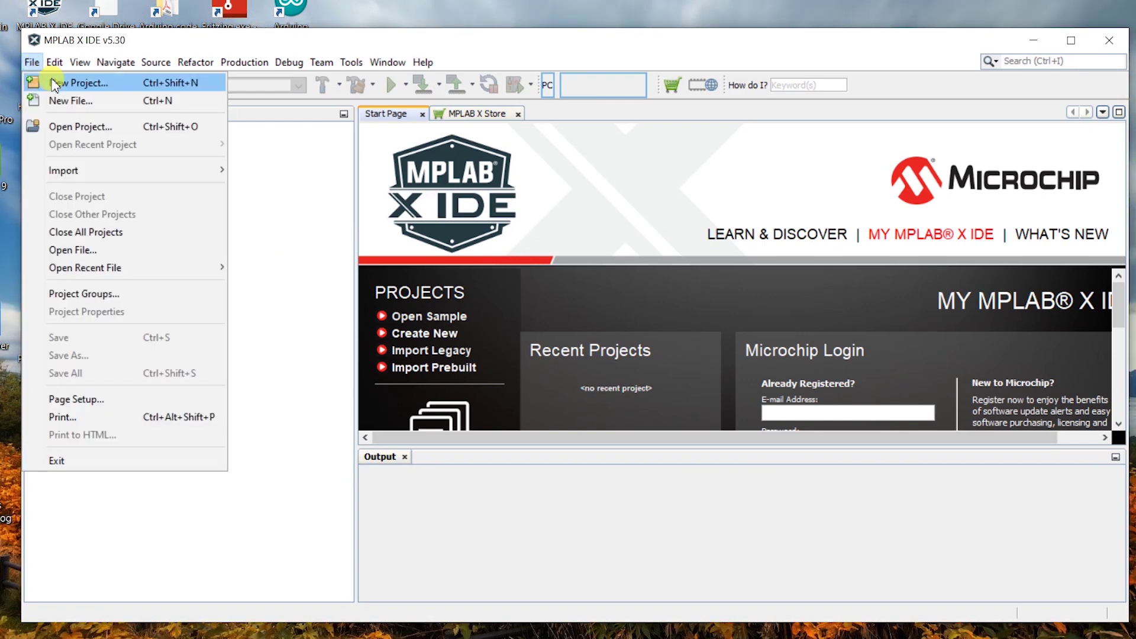
pyautogui.click(54, 83)
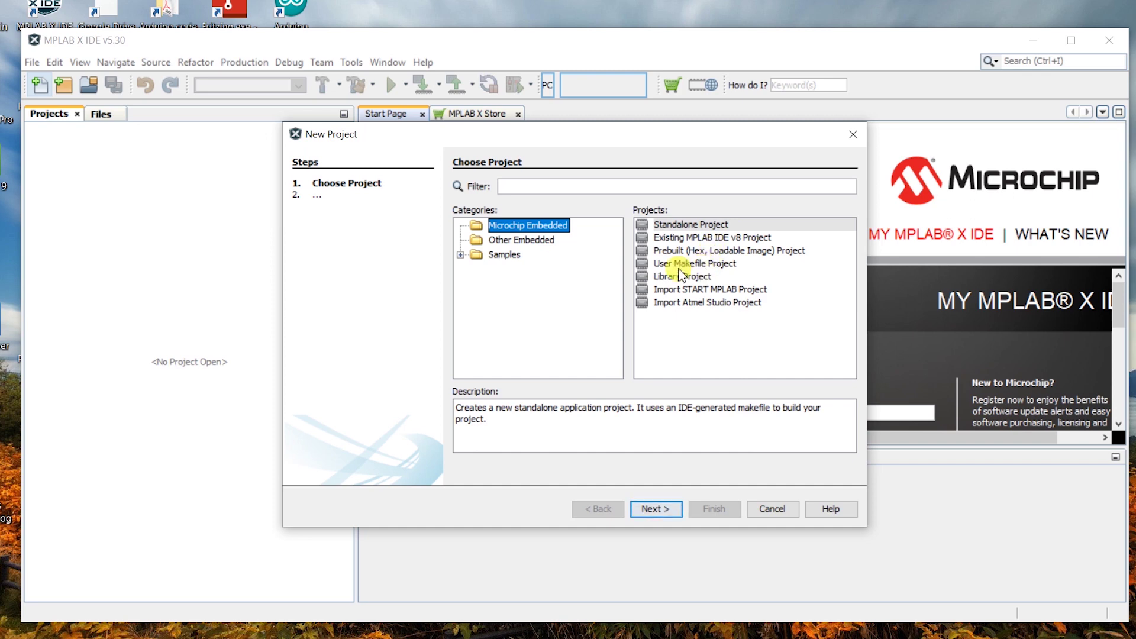
pyautogui.click(656, 510)
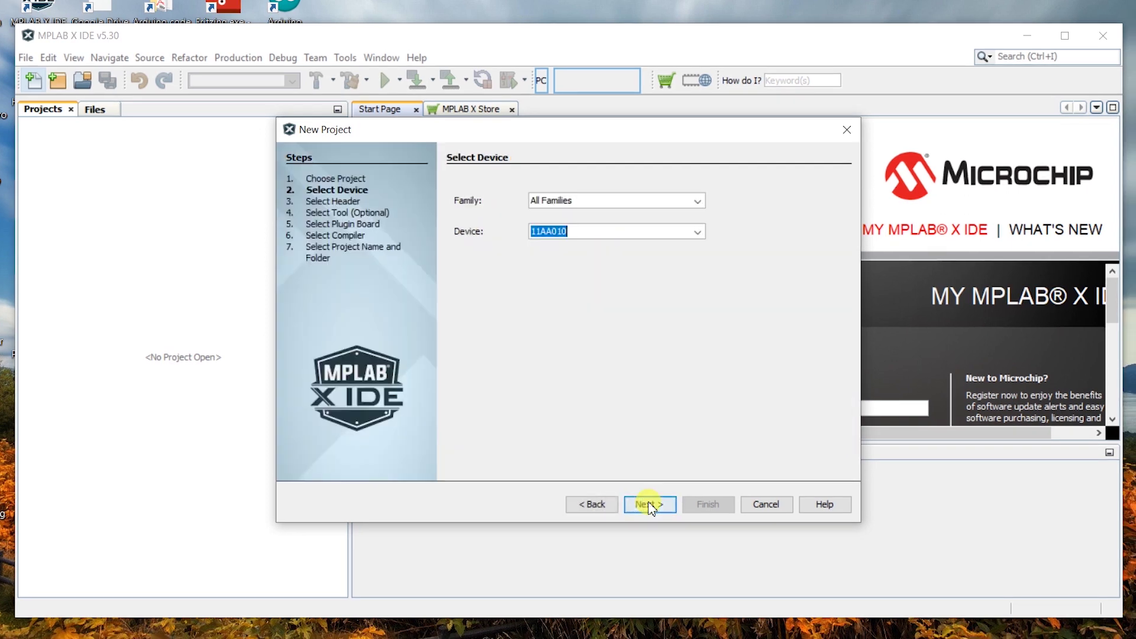
# - Choose the Mid-Range 8-bit MCUs family and the PIC16F84 device
pyautogui.click(697, 200)
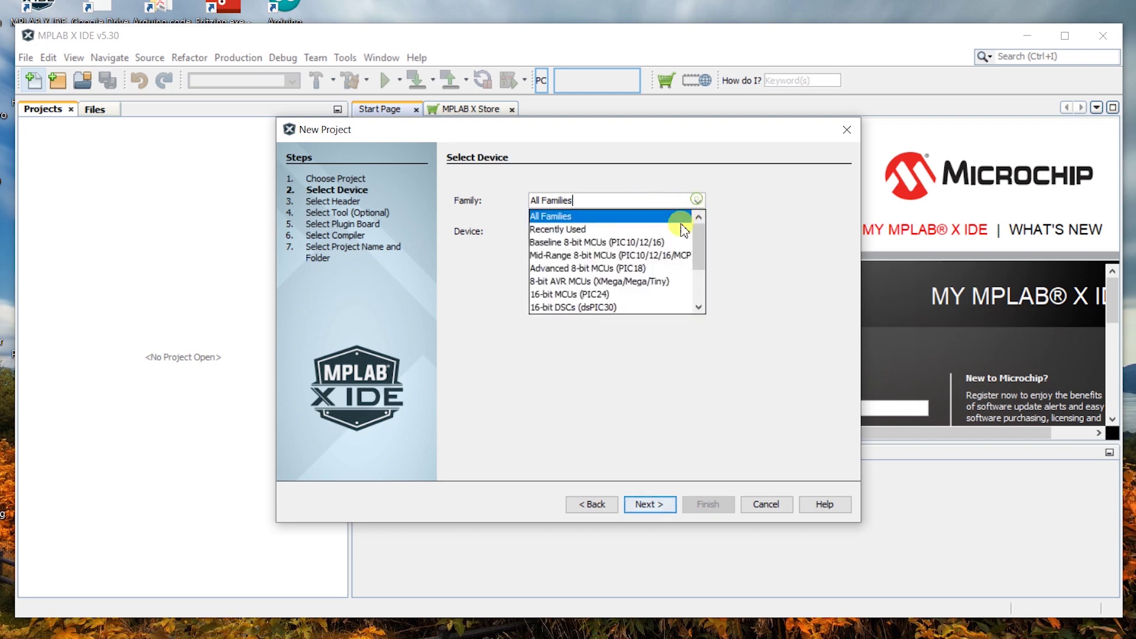
pyautogui.click(668, 258)
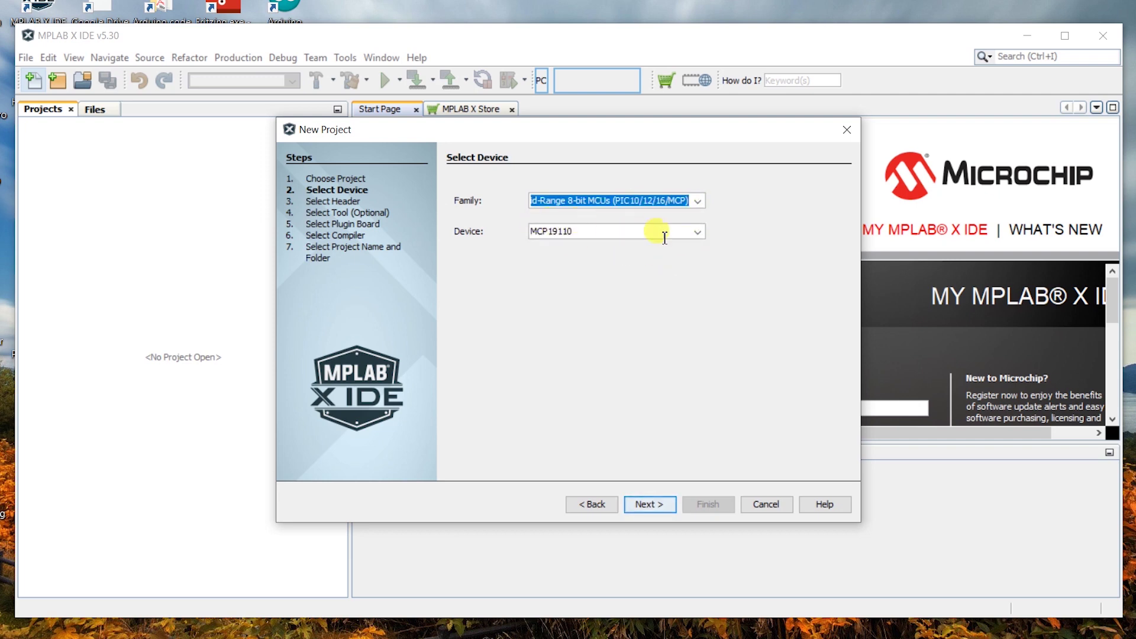
pyautogui.click(698, 233)
pyautogui.scroll(-10, 681, 281)
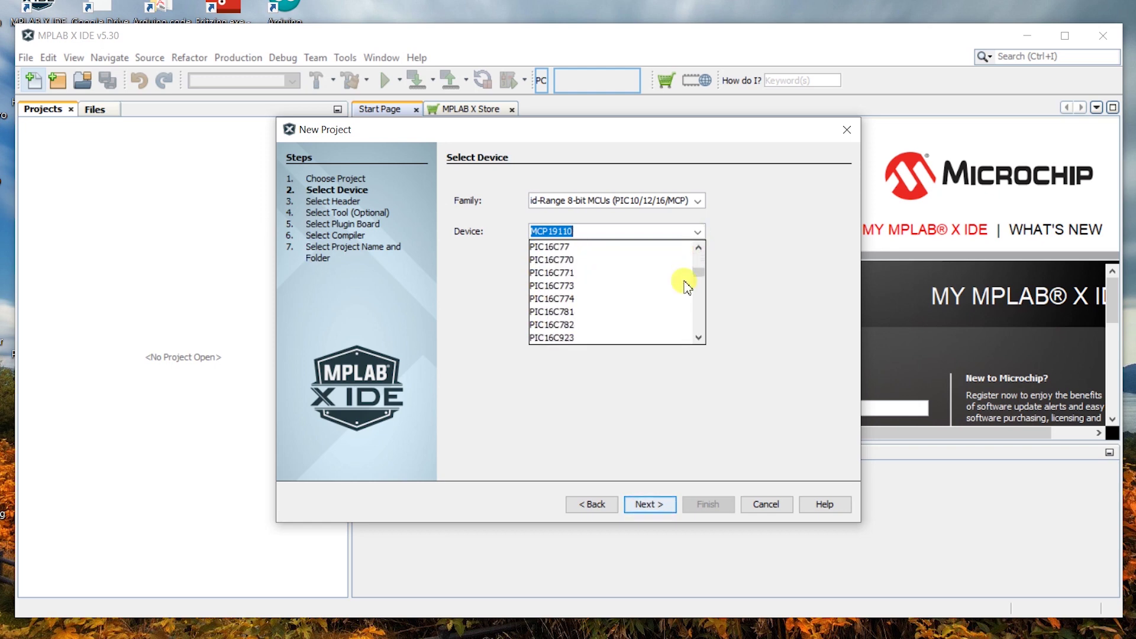
pyautogui.scroll(-20, 684, 288)
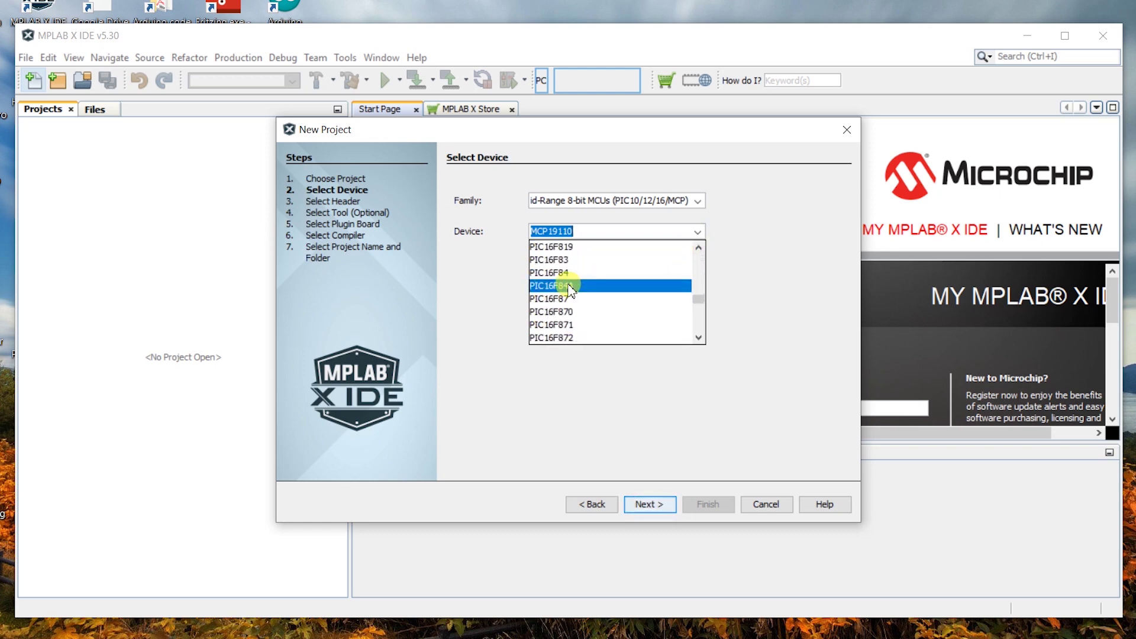
pyautogui.click(565, 273)
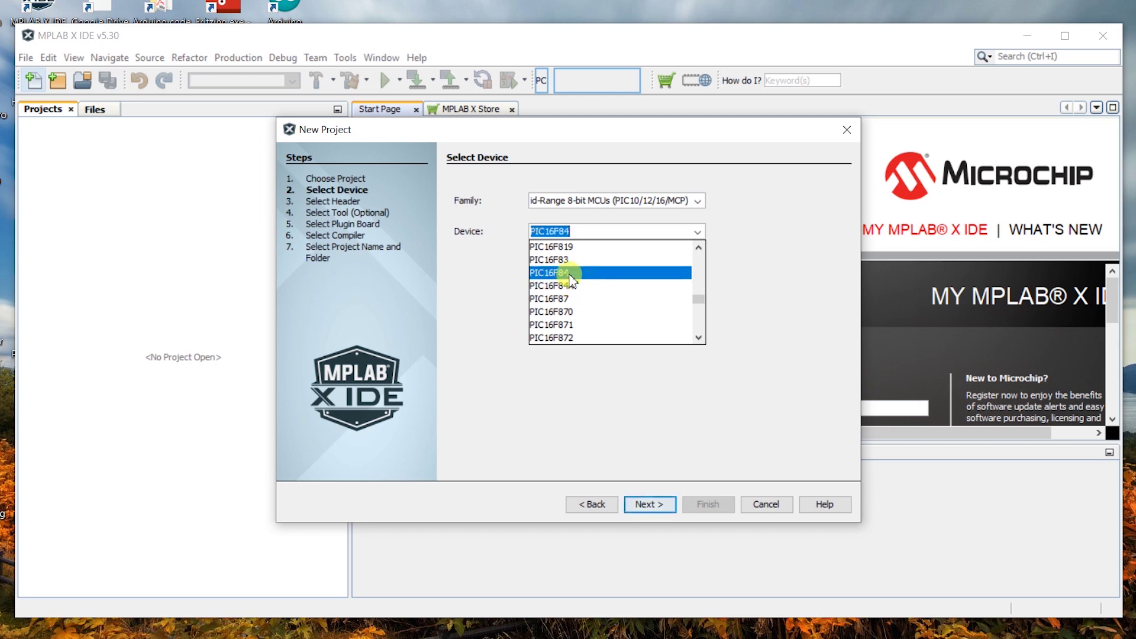
pyautogui.click(650, 504)
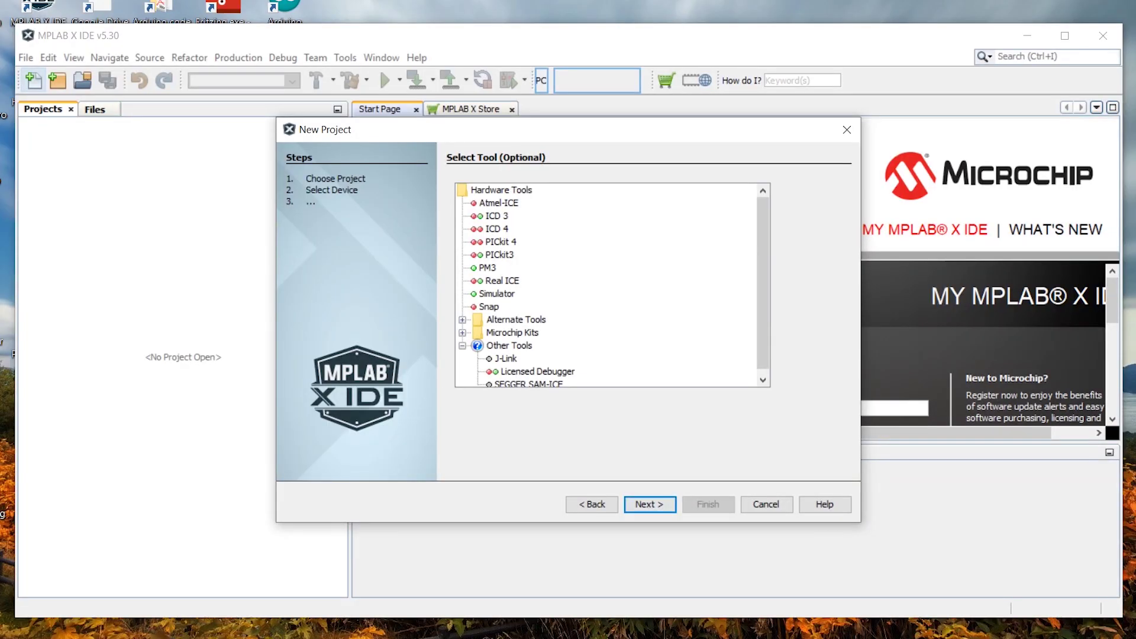
# - Pick PICkit3 as the tool, then download and select the XC8 (v2.10) compiler
pyautogui.click(520, 251)
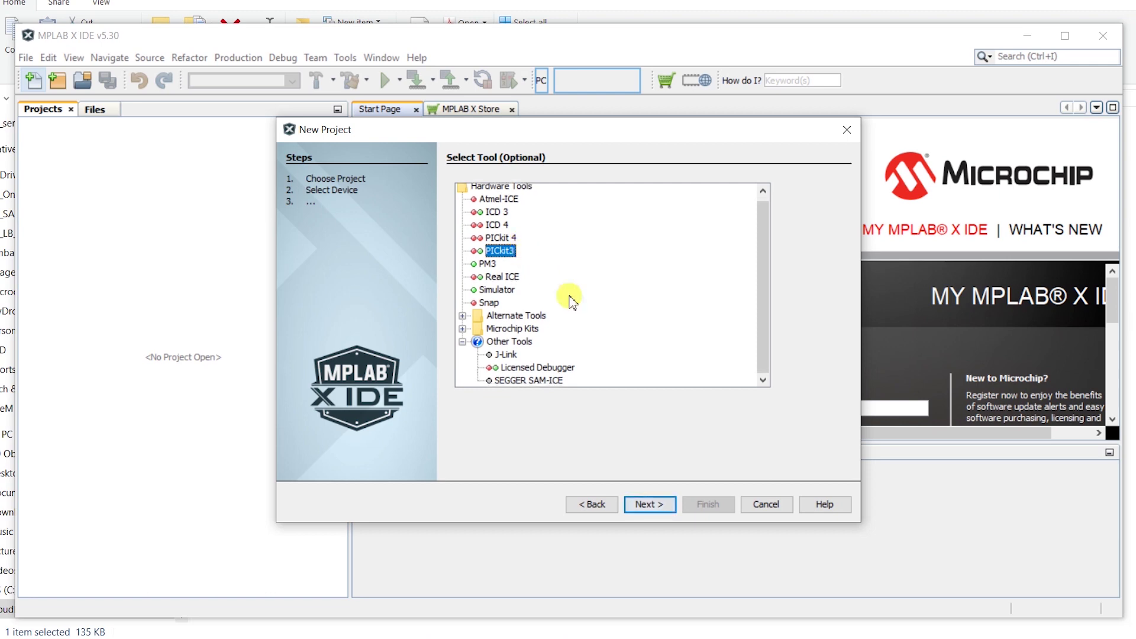
pyautogui.click(657, 507)
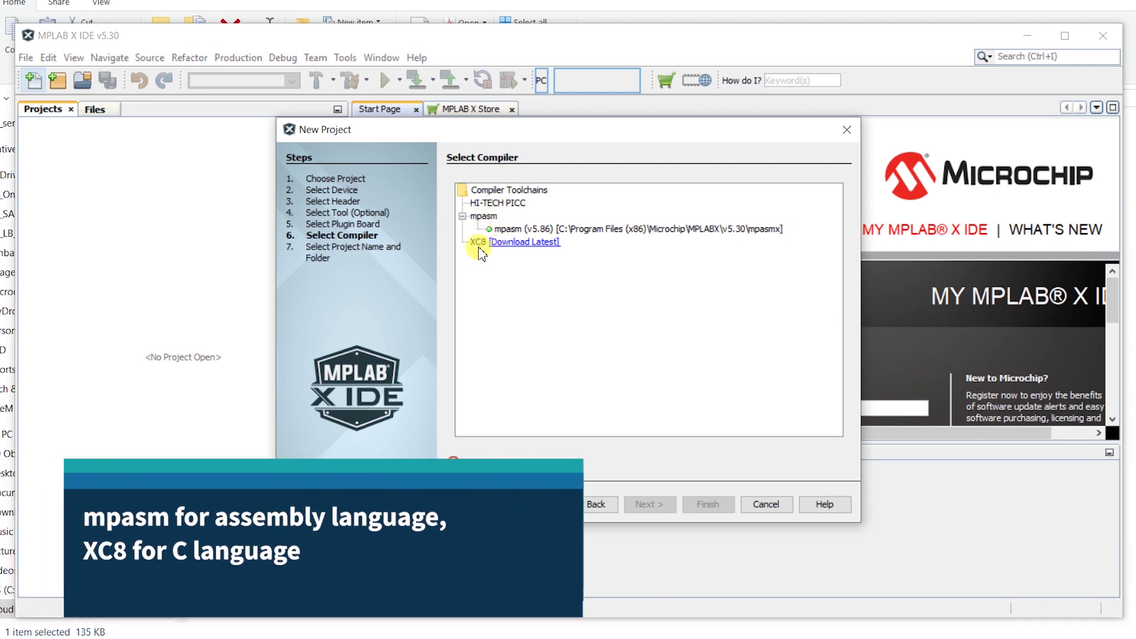
pyautogui.click(506, 231)
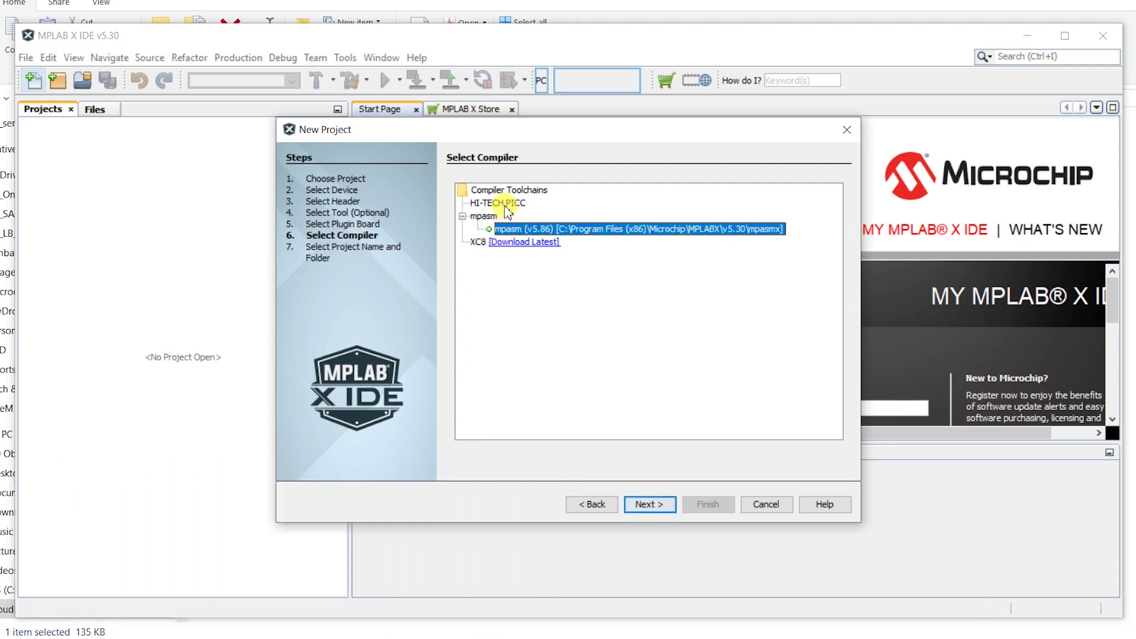
pyautogui.click(502, 242)
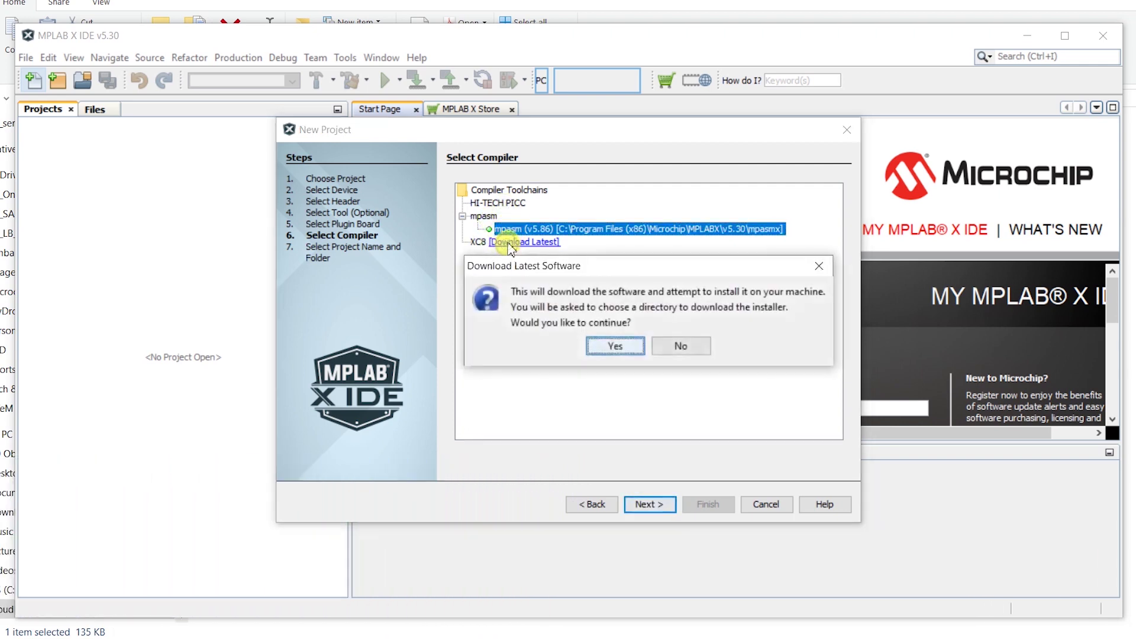
pyautogui.click(613, 345)
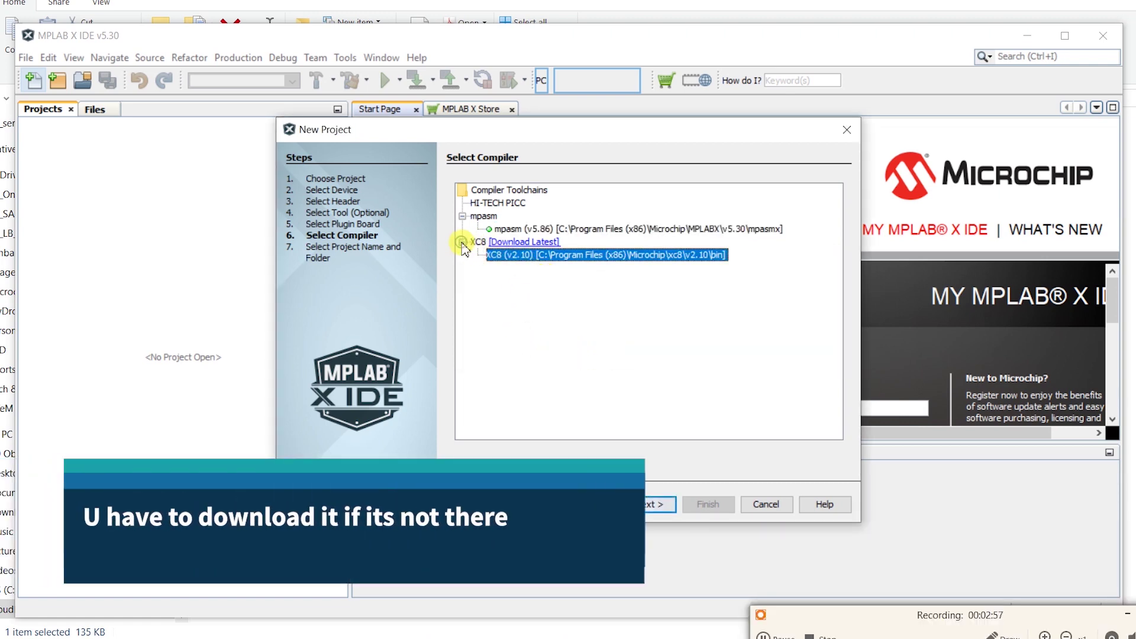
pyautogui.click(650, 505)
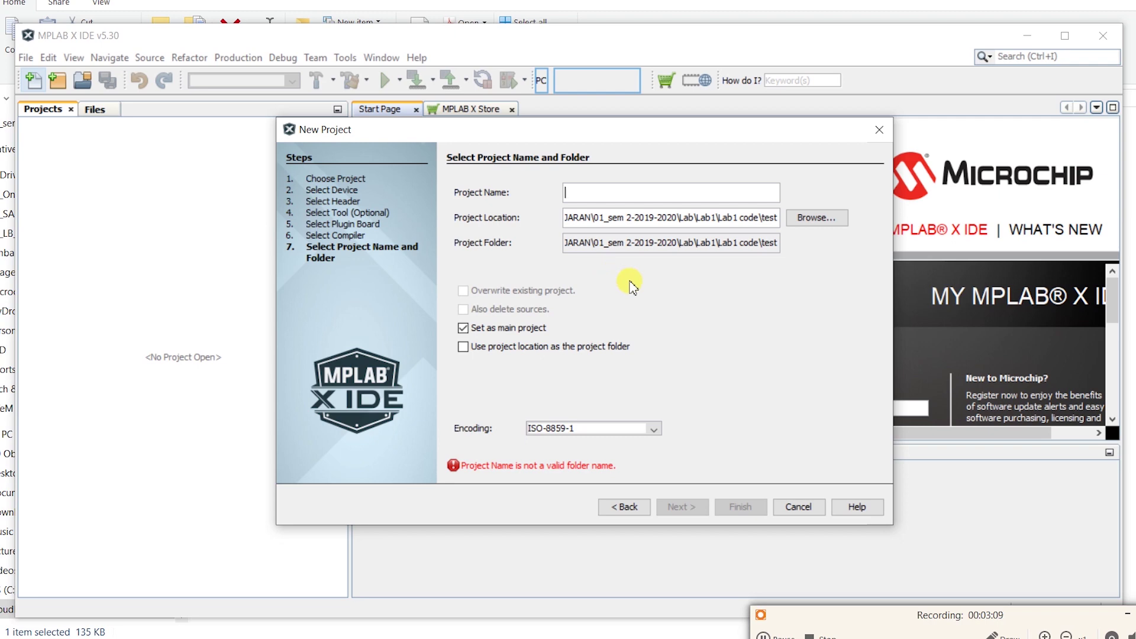
# - Name the project lab1 and finish the wizard
pyautogui.write('lab1')
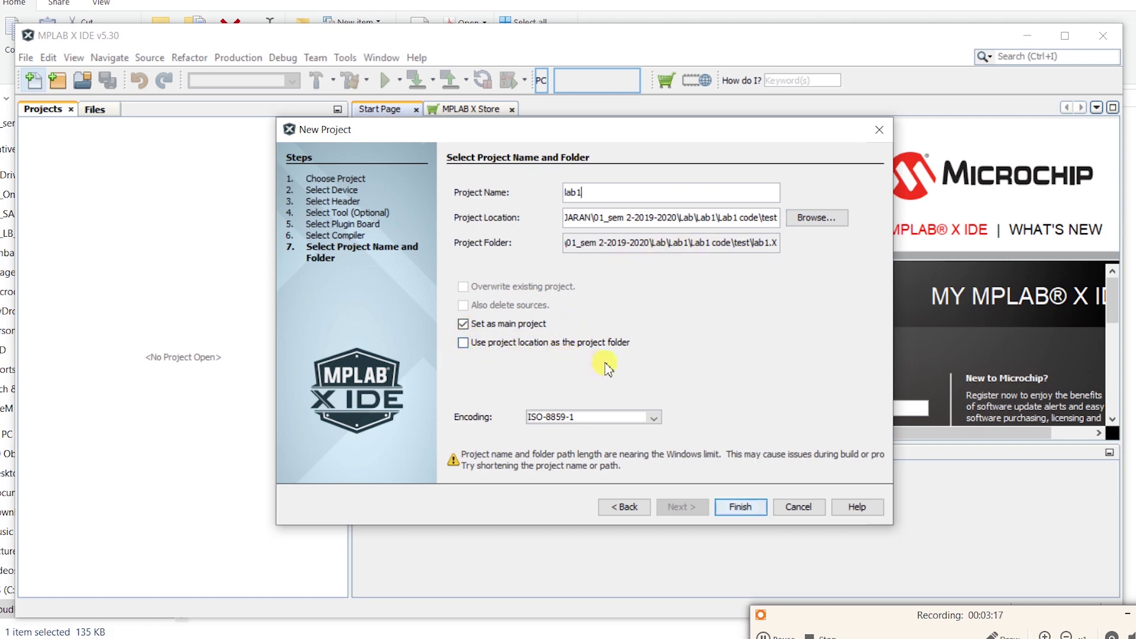
pyautogui.click(741, 507)
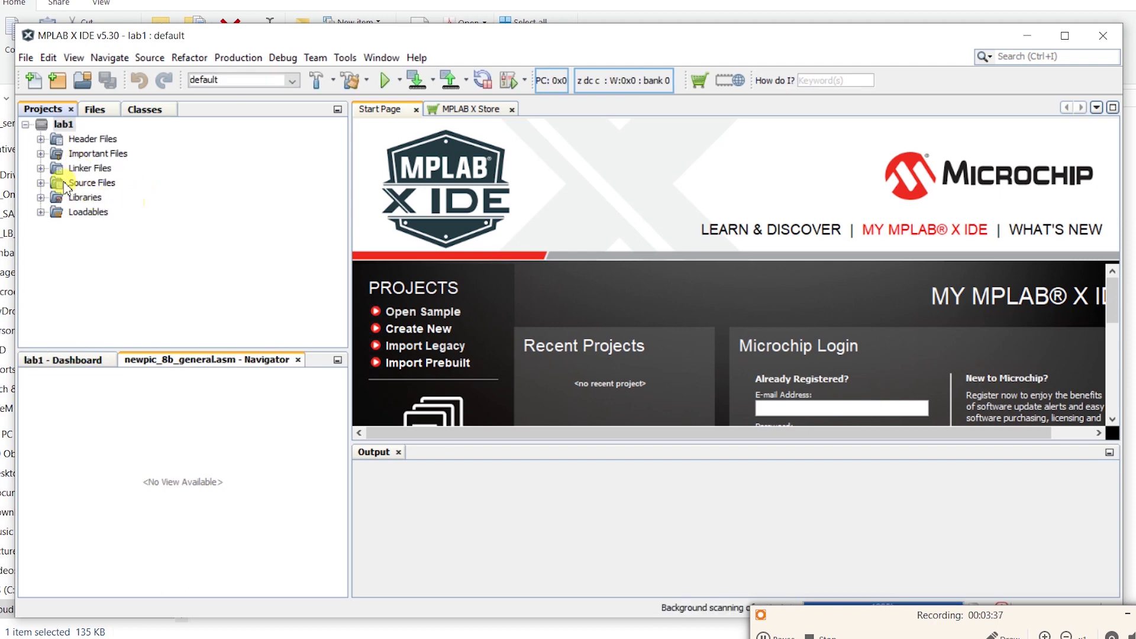
# - Add a new main.c file named lab1 under the project's Source Files
pyautogui.click(41, 183)
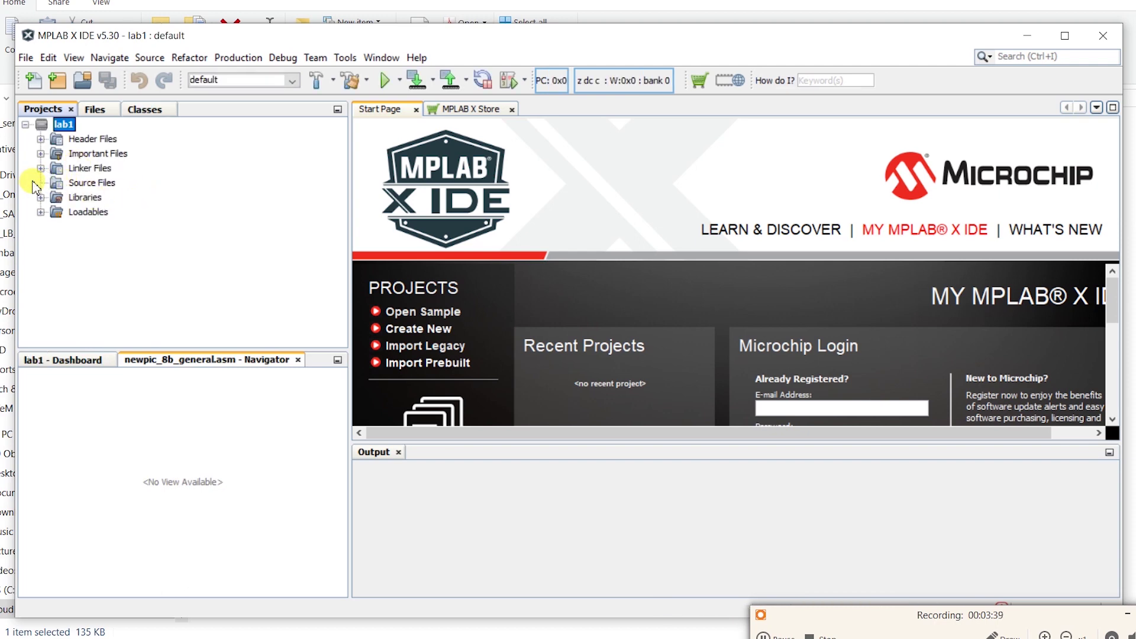
pyautogui.rightClick(83, 185)
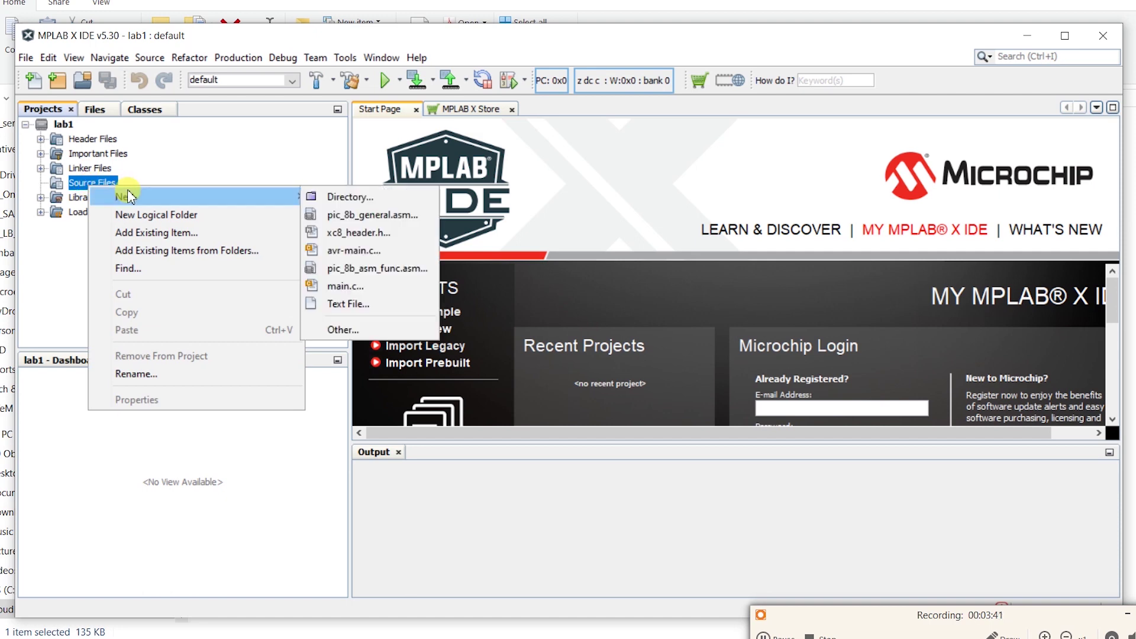
pyautogui.moveTo(264, 198)
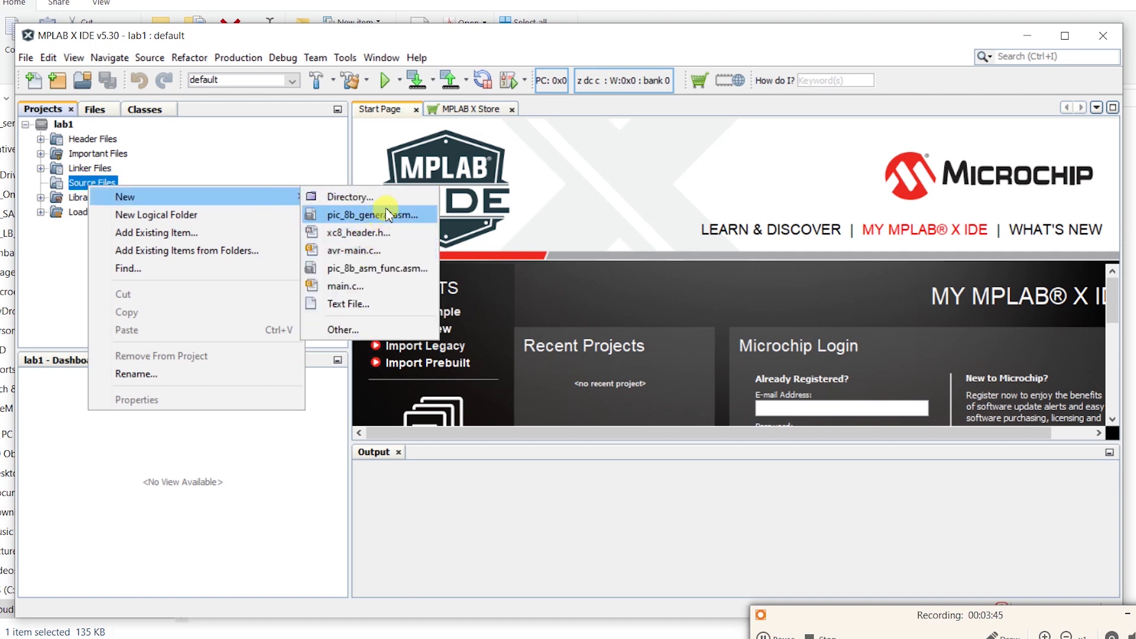
pyautogui.click(371, 288)
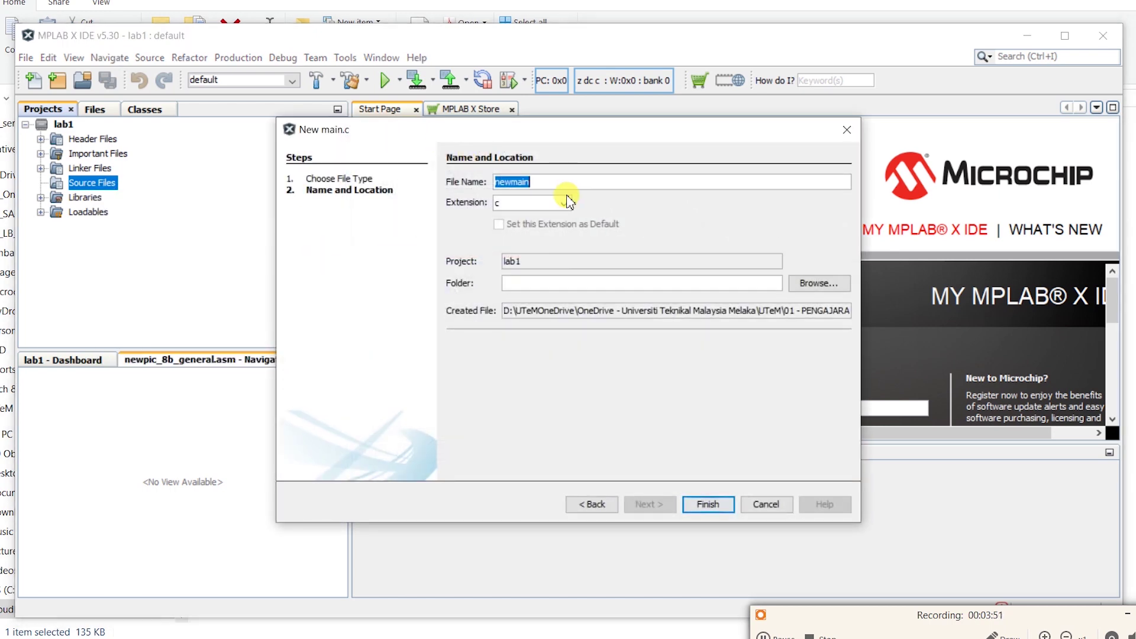
pyautogui.write('lab1')
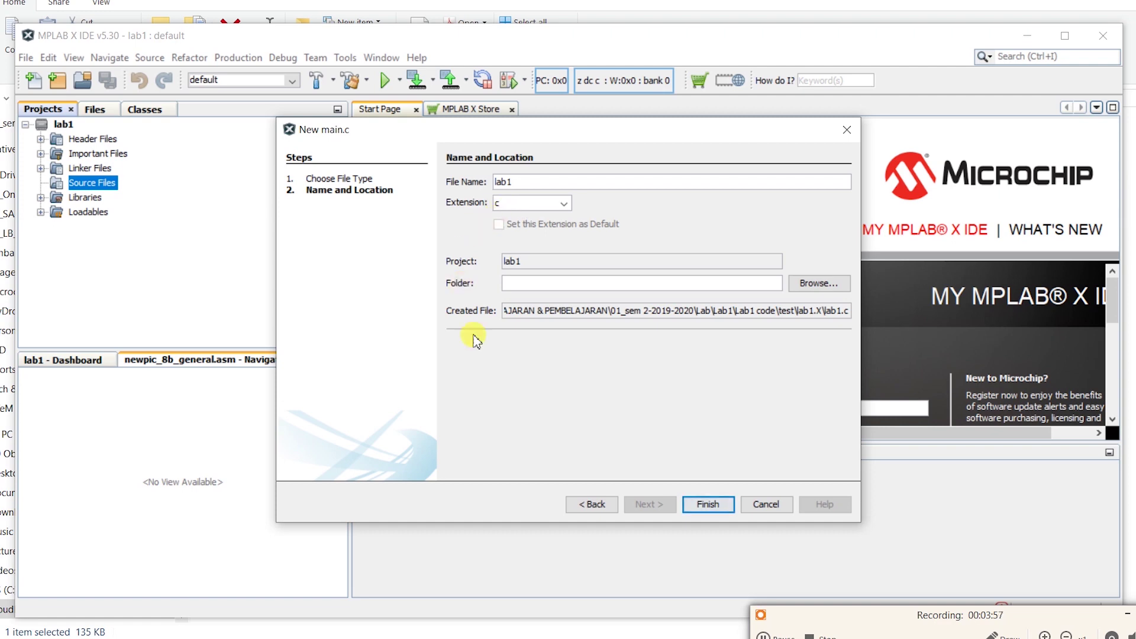
pyautogui.click(705, 512)
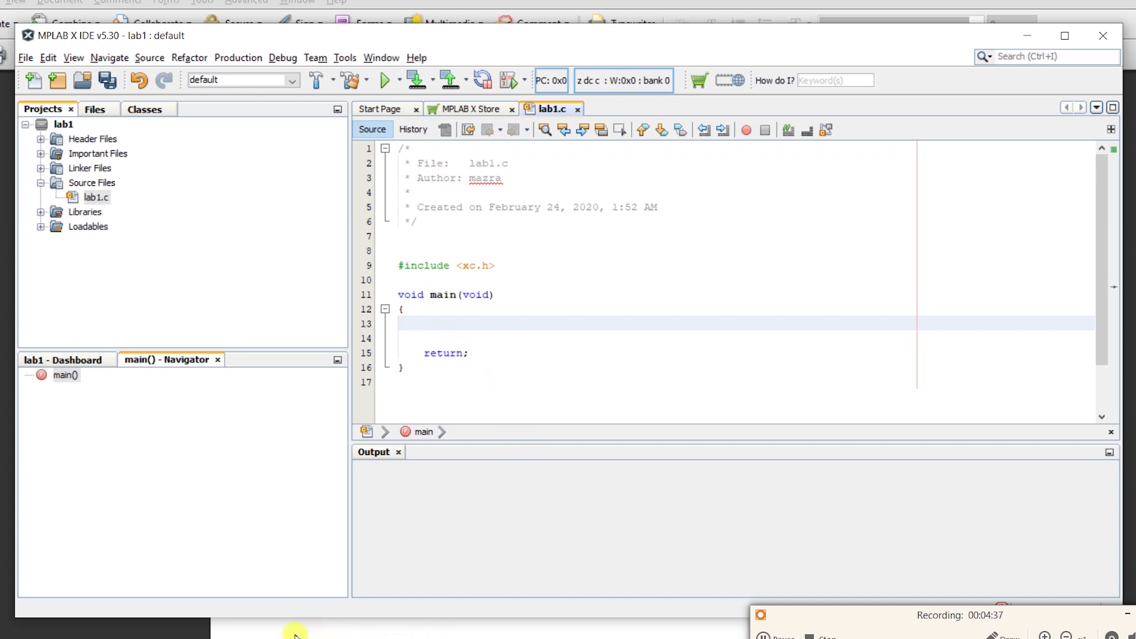
# - Paste the prepared TRISA/TRISB setup and RB0-driven PORTA loop into main(), fixing the TRISA indentation
pyautogui.click(254, 634)
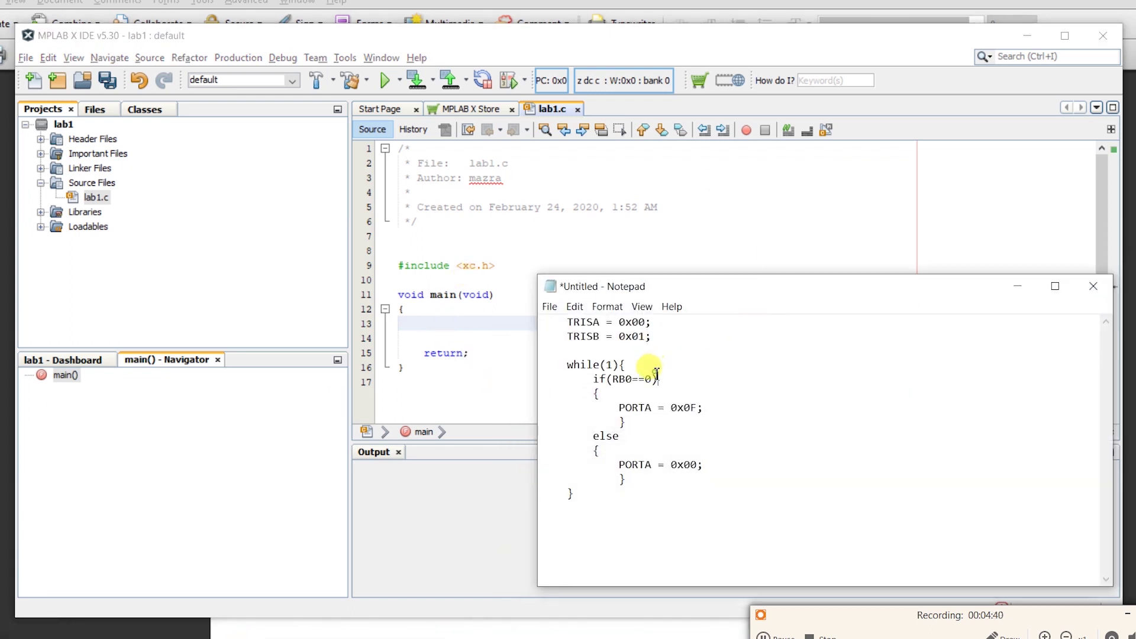
pyautogui.click(632, 482)
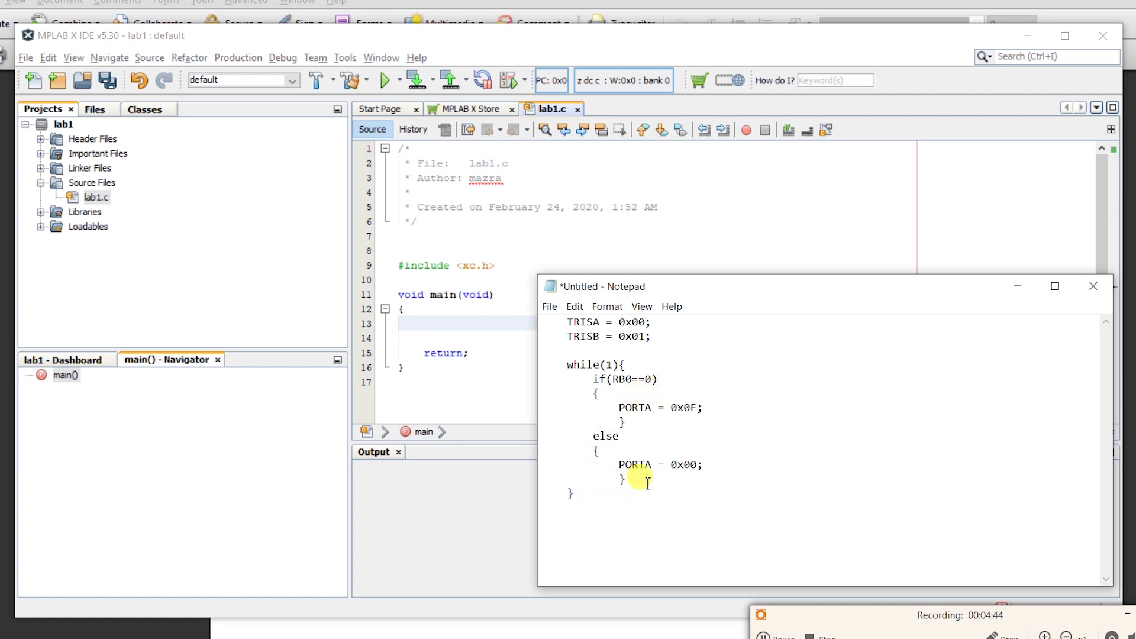
pyautogui.hotkey('ctrl', 'a')
pyautogui.hotkey('ctrl', 'c')
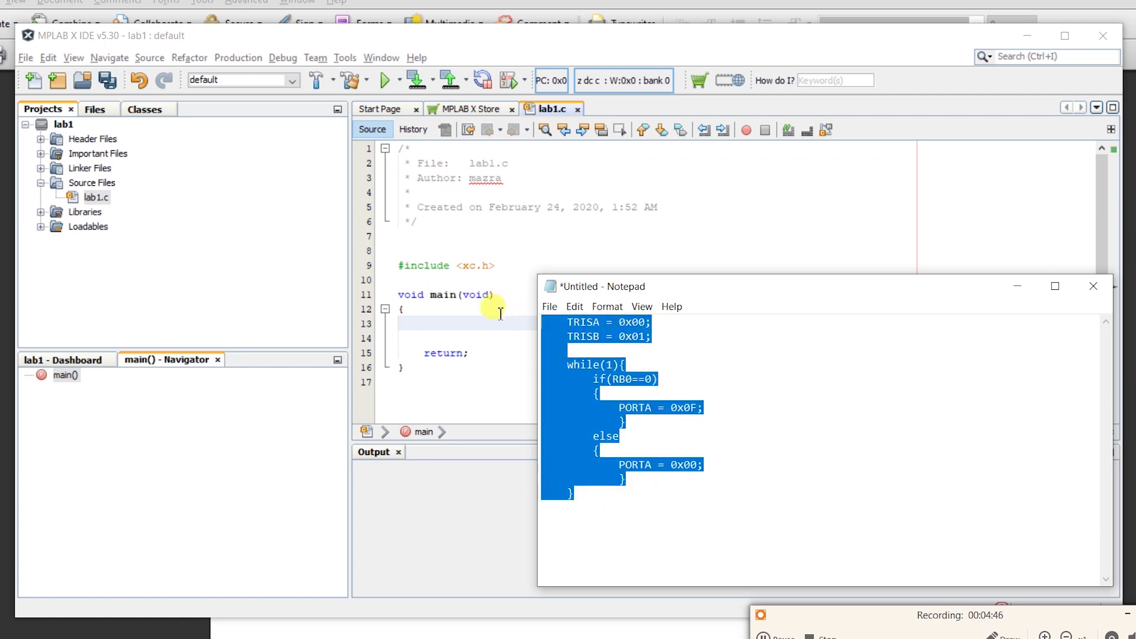
pyautogui.click(414, 323)
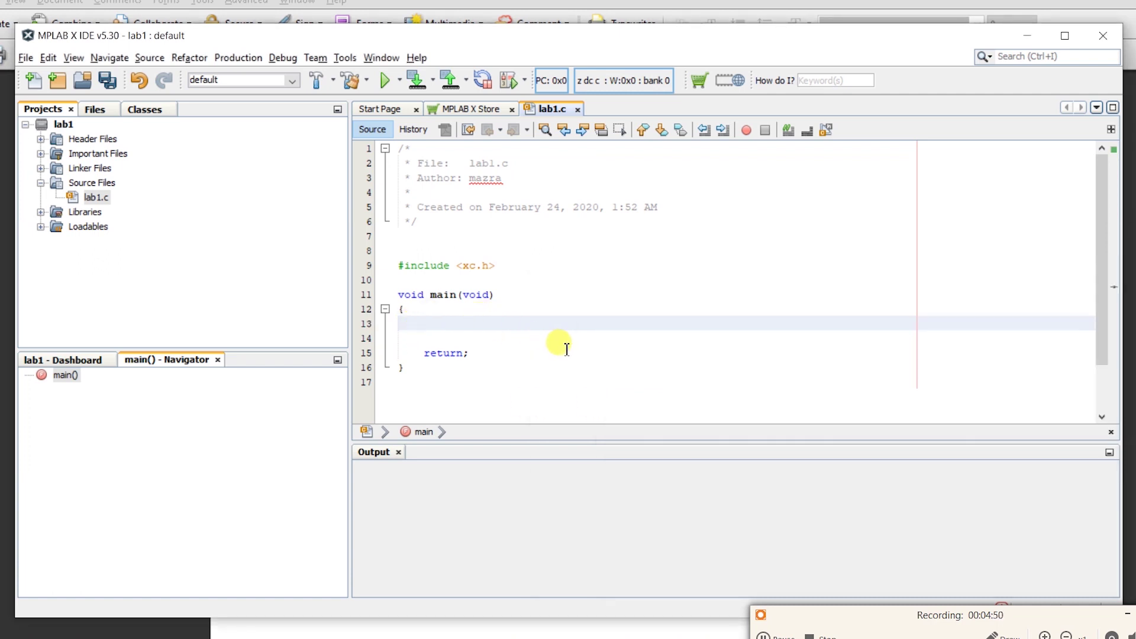
pyautogui.hotkey('ctrl', 'v')
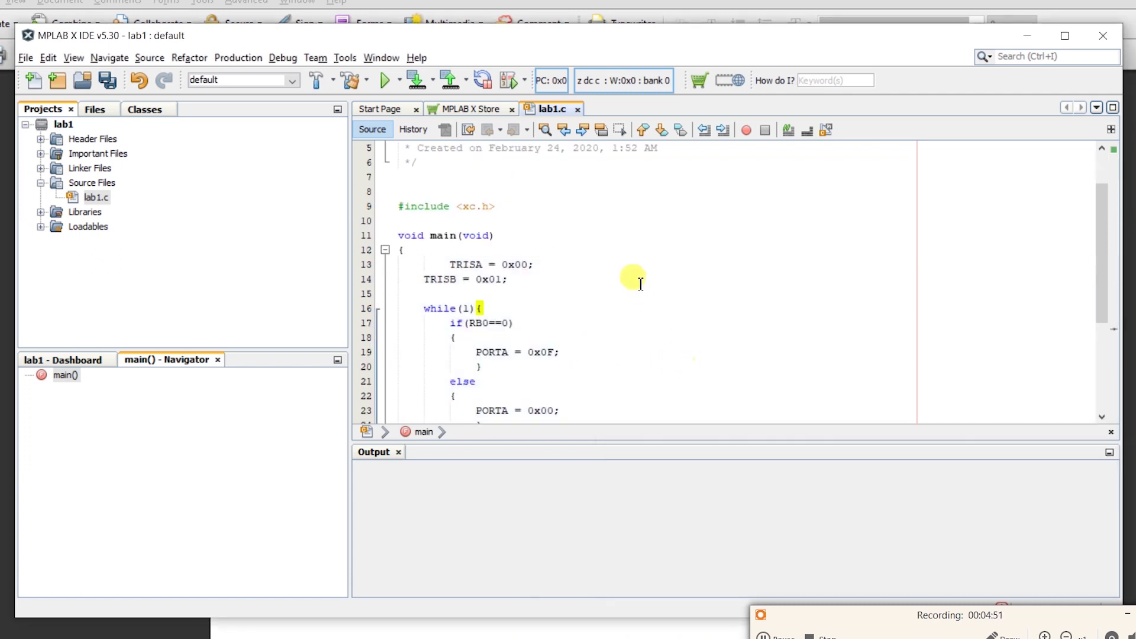
pyautogui.click(456, 264)
pyautogui.press('BackSpace')
pyautogui.press('BackSpace')
pyautogui.press('BackSpace')
pyautogui.press('BackSpace')
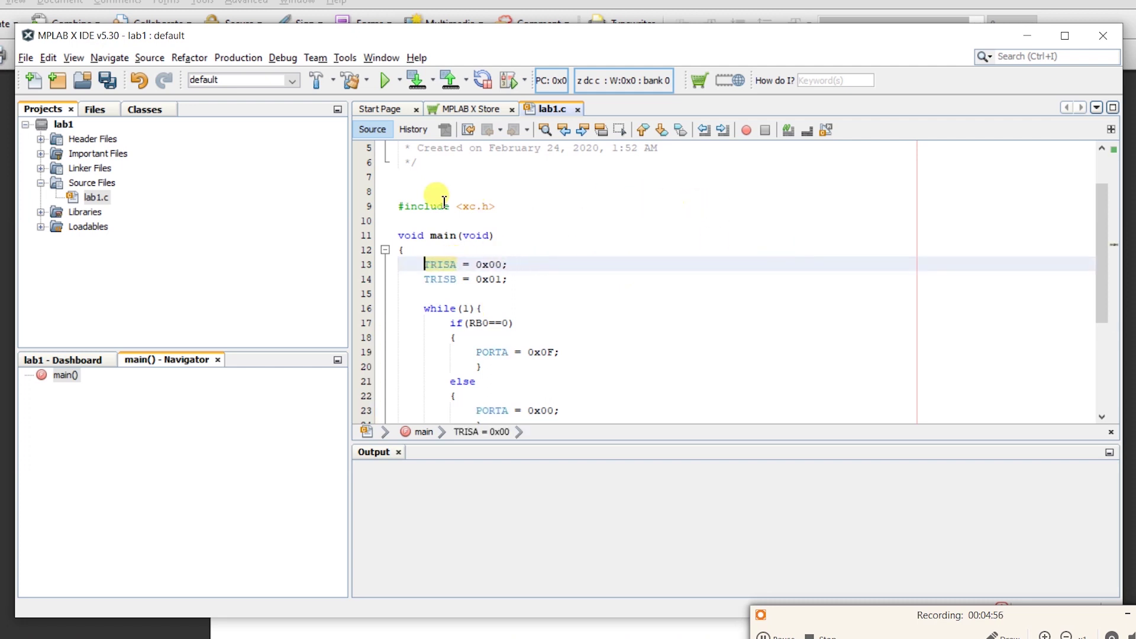
pyautogui.scroll(-3, 436, 197)
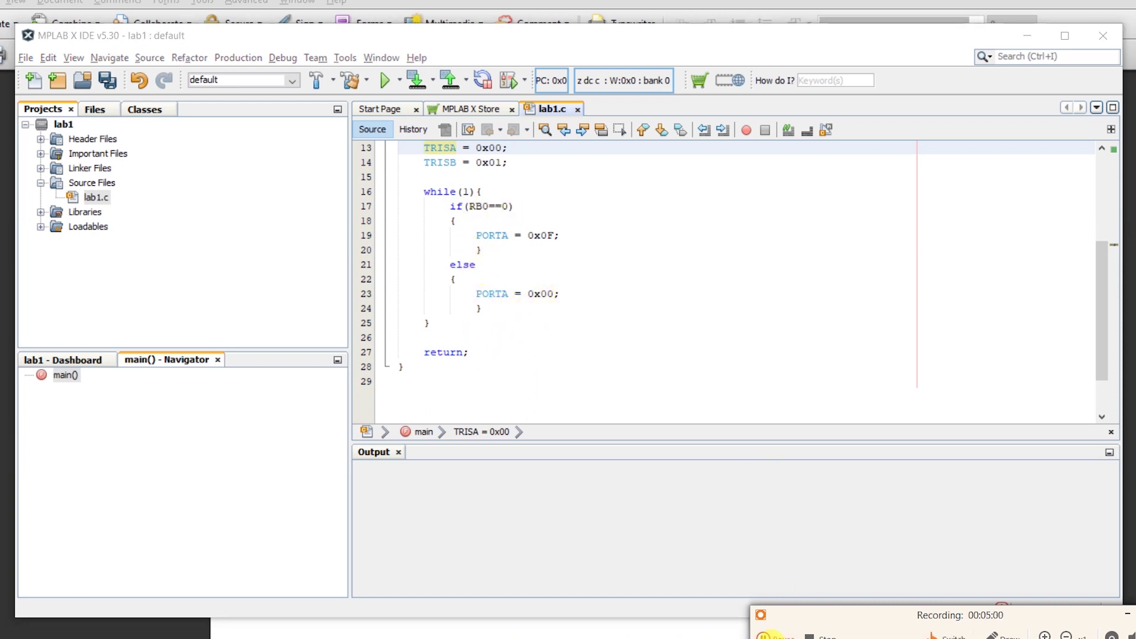
pyautogui.click(763, 635)
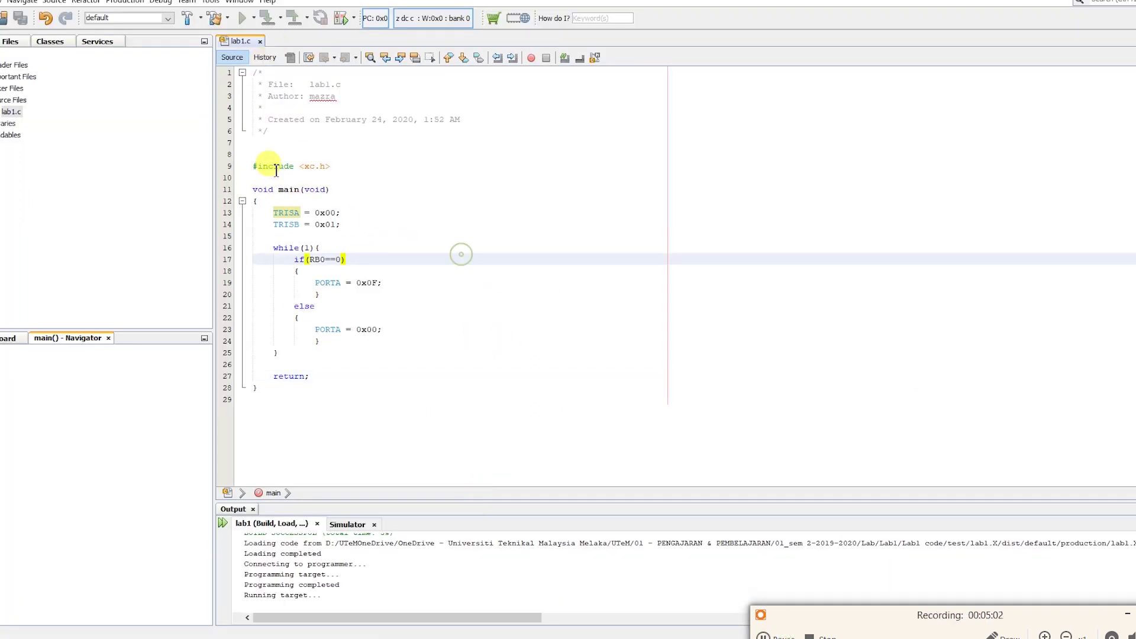
# - Add a blank line after the while loop and run Make and Program Device
pyautogui.click(358, 246)
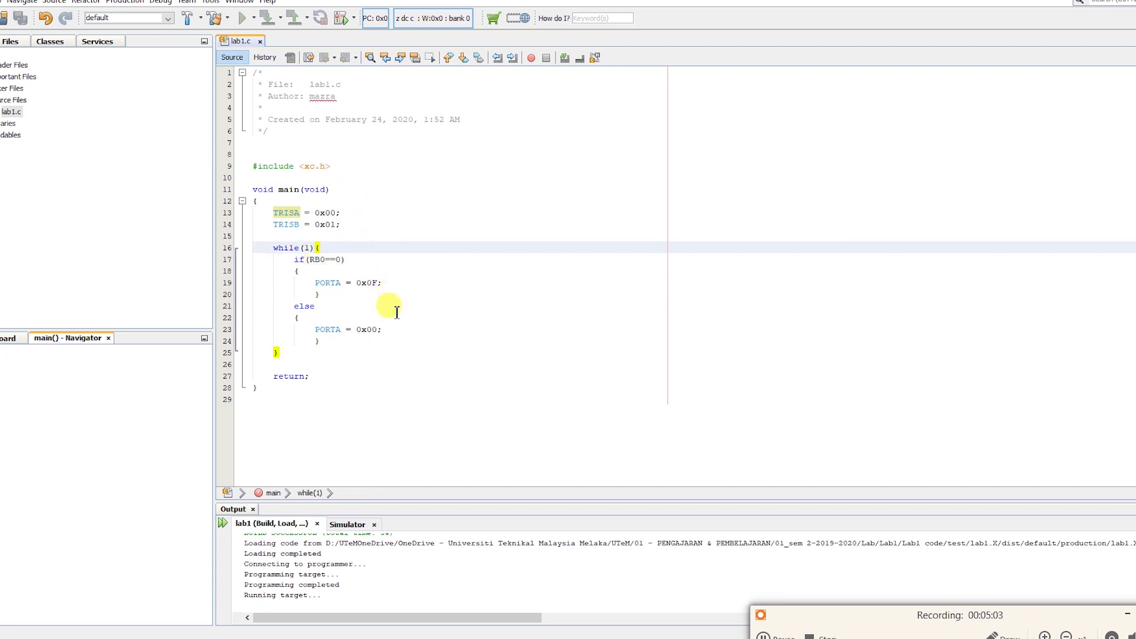
pyautogui.click(350, 354)
pyautogui.press('Return')
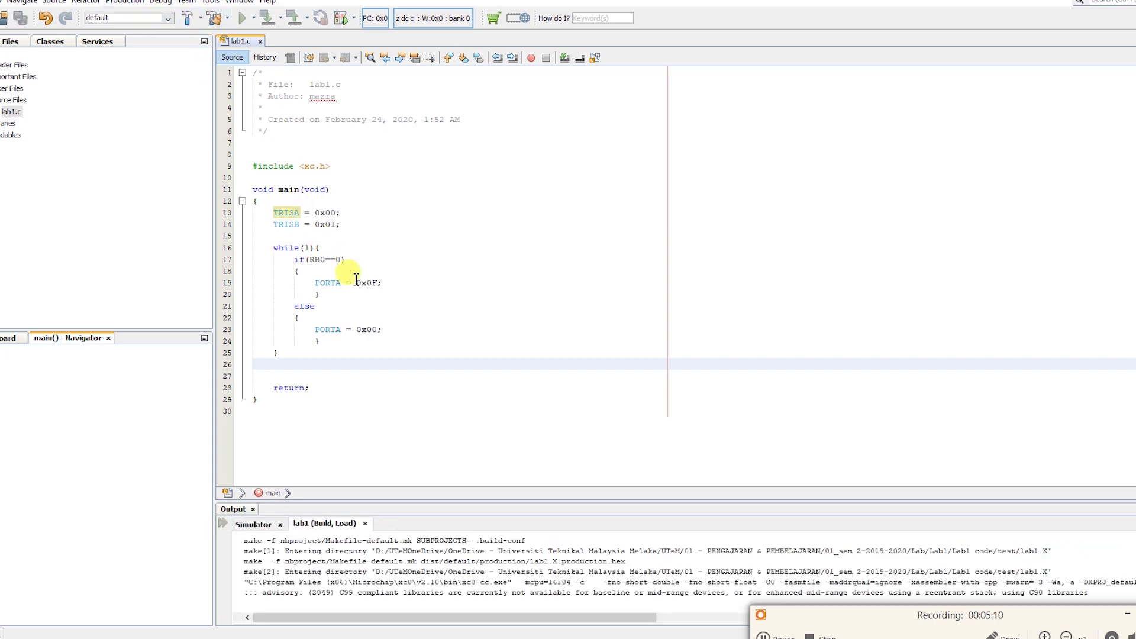
pyautogui.click(346, 271)
# - Highlight BUILD SUCCESSFUL and the lab1.X/dist/default/production output path in the Output window
pyautogui.click(409, 574)
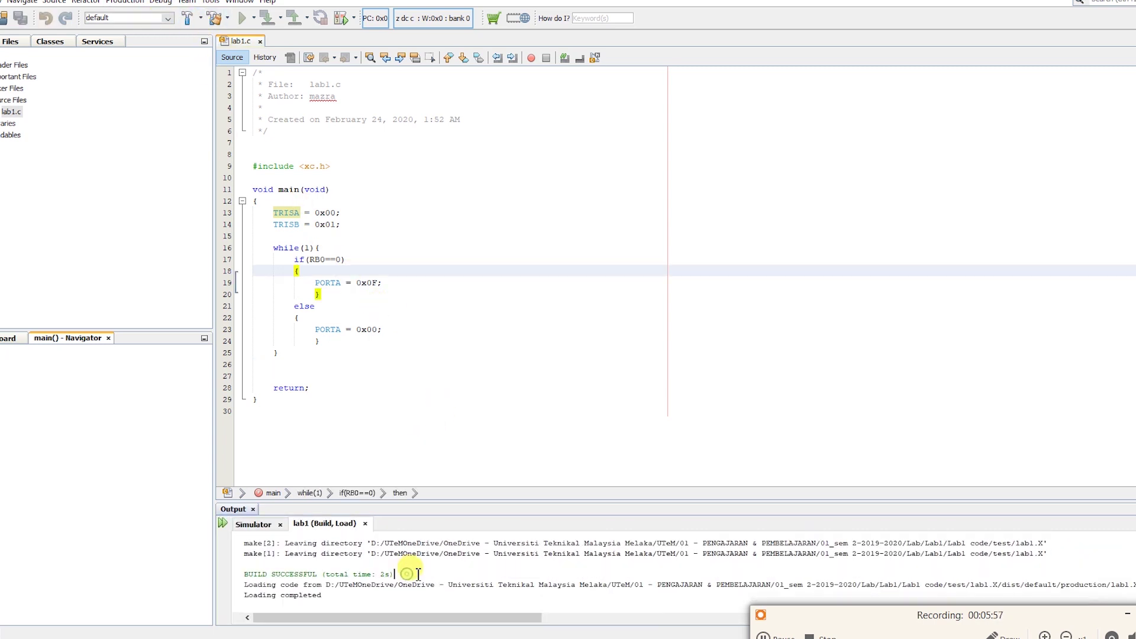
pyautogui.tripleClick(408, 574)
pyautogui.click(409, 584)
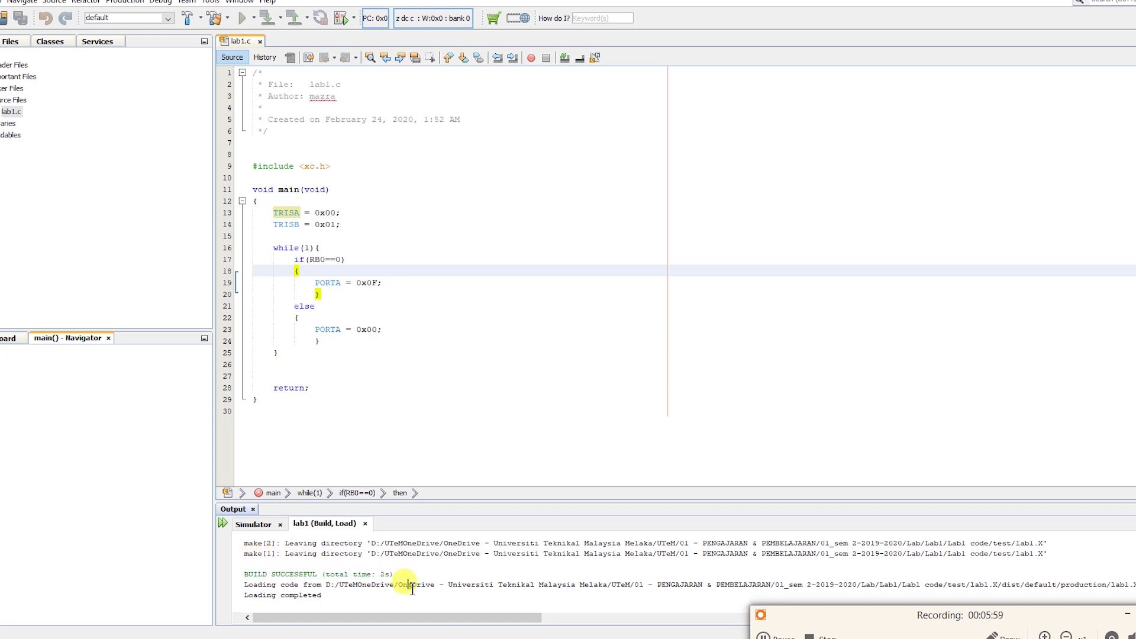
pyautogui.moveTo(340, 586); pyautogui.dragTo(1134, 585)
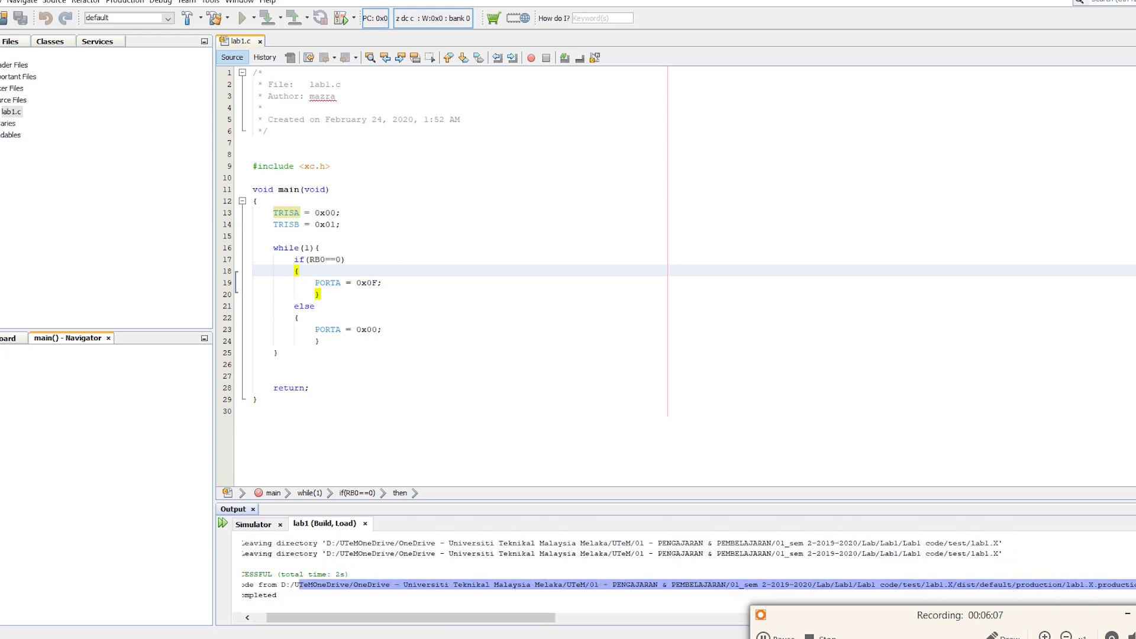
pyautogui.click(1130, 577)
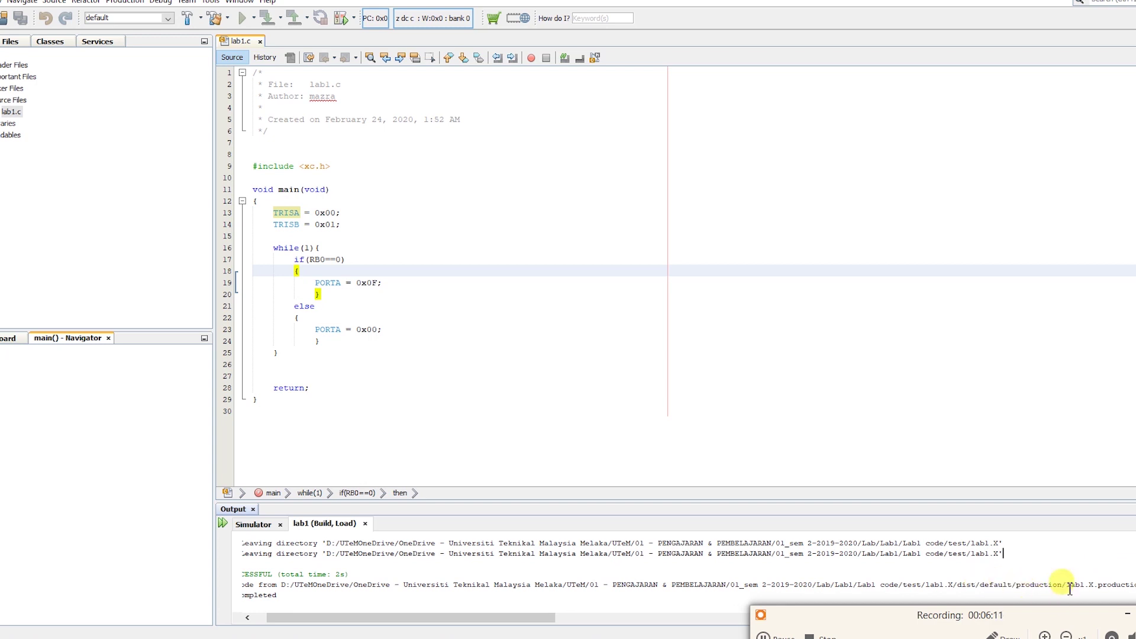
pyautogui.moveTo(1067, 586); pyautogui.dragTo(1134, 589)
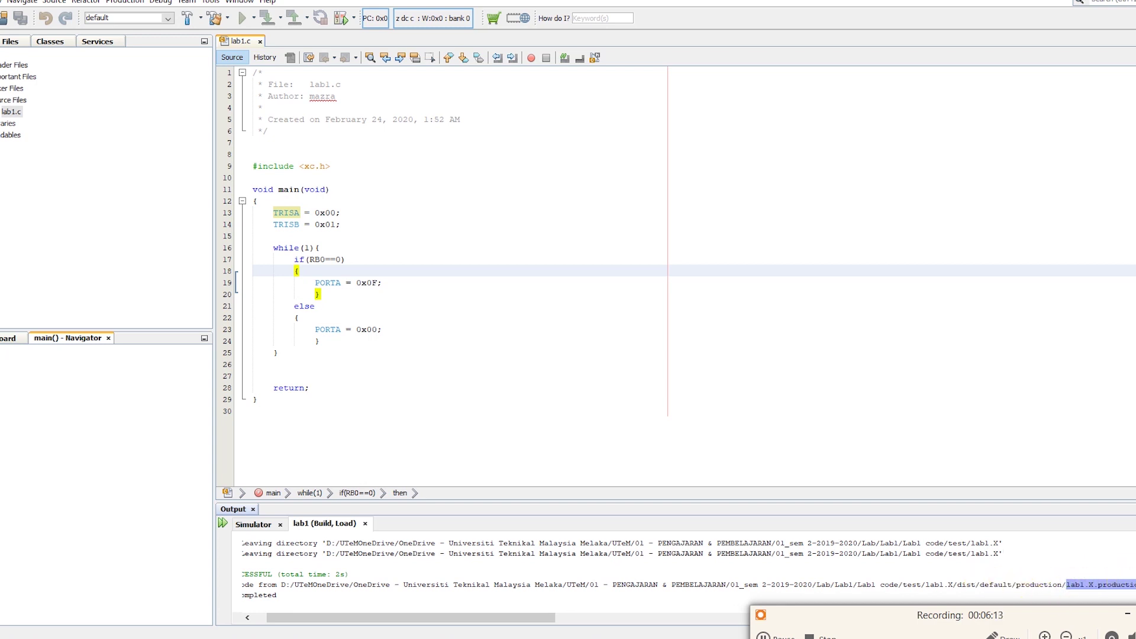
pyautogui.click(1074, 586)
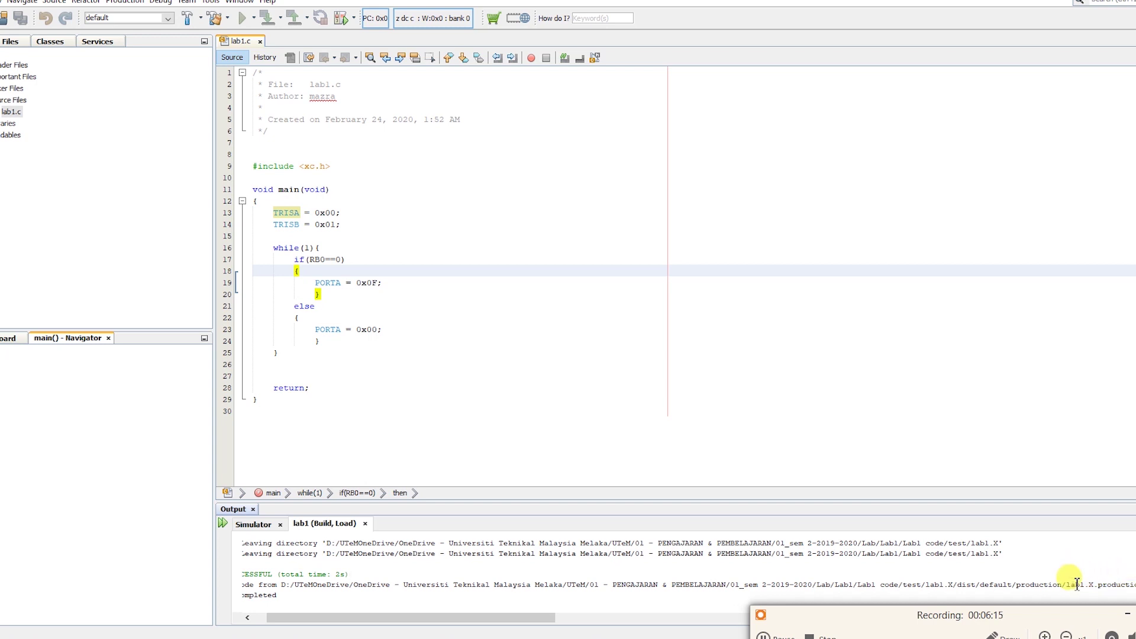
pyautogui.click(1131, 574)
pyautogui.click(1132, 574)
pyautogui.click(1102, 585)
pyautogui.click(1090, 590)
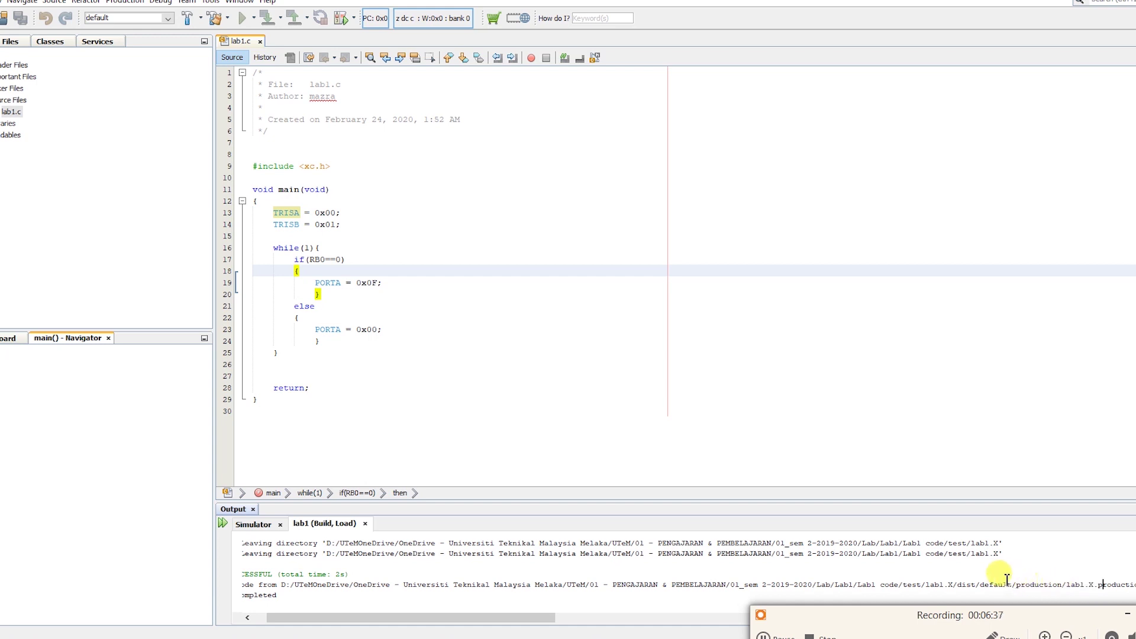
pyautogui.moveTo(815, 586); pyautogui.dragTo(1093, 587)
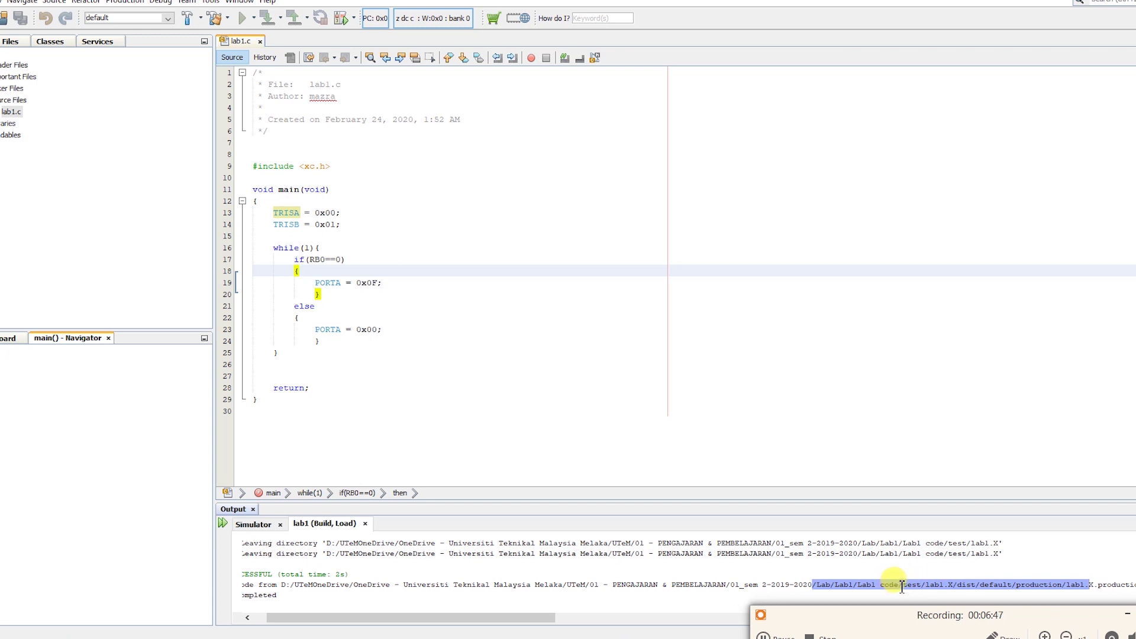
pyautogui.click(1114, 589)
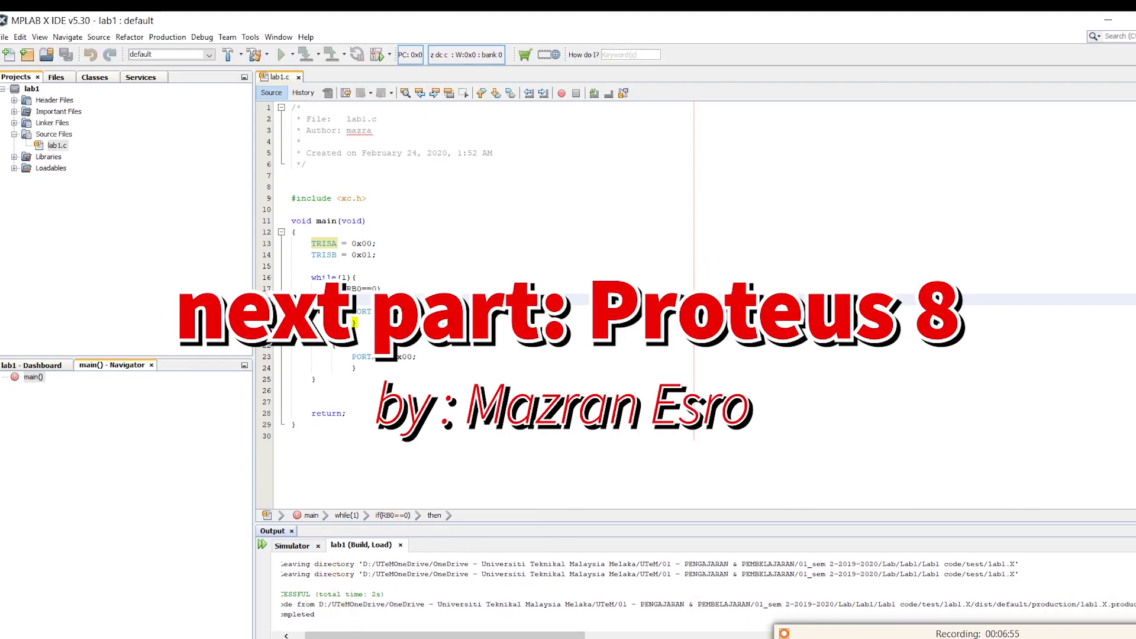
# - Minimize MPLAB X and launch Proteus 8 Professional from a Start search for 'prote'
pyautogui.click(1109, 20)
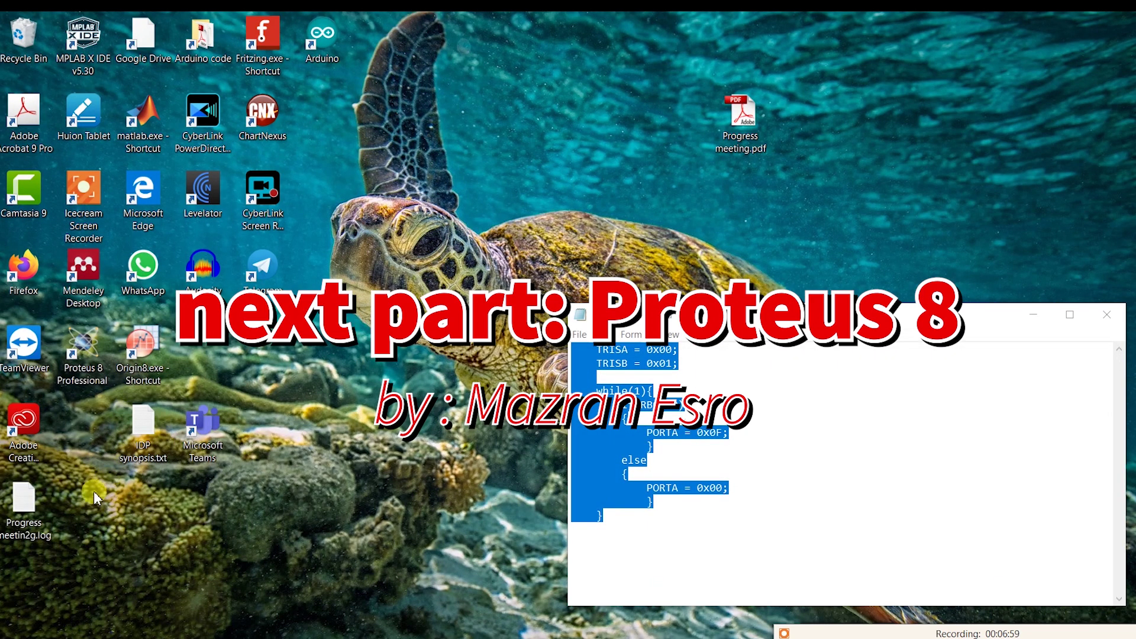
pyautogui.click(22, 635)
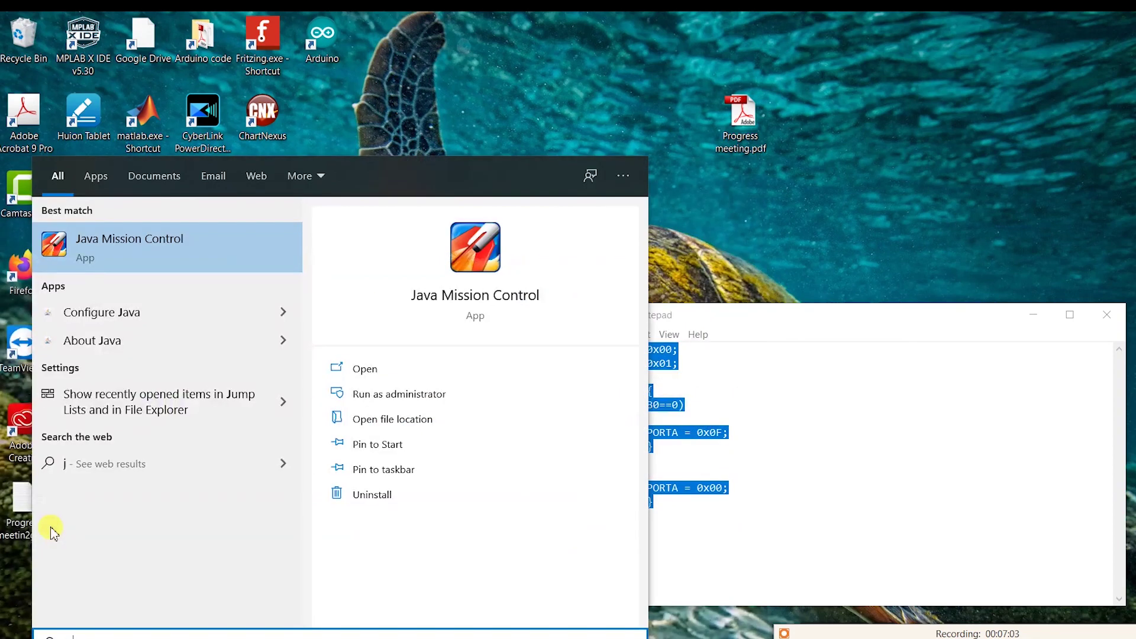
pyautogui.write('jp')
pyautogui.press('BackSpace')
pyautogui.press('BackSpace')
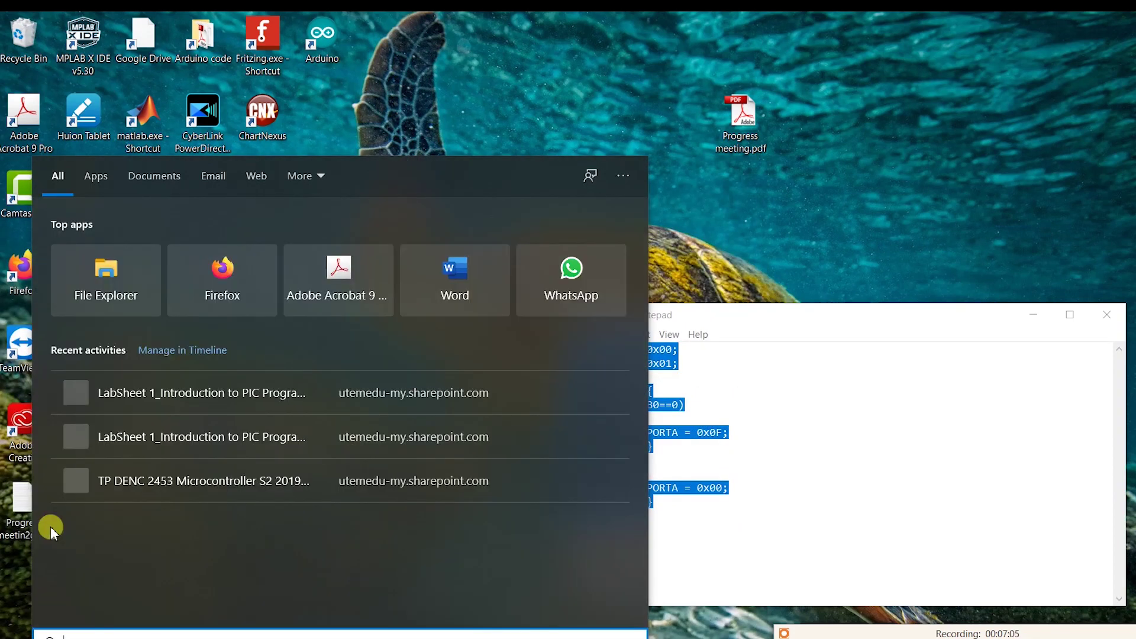
pyautogui.write('prote')
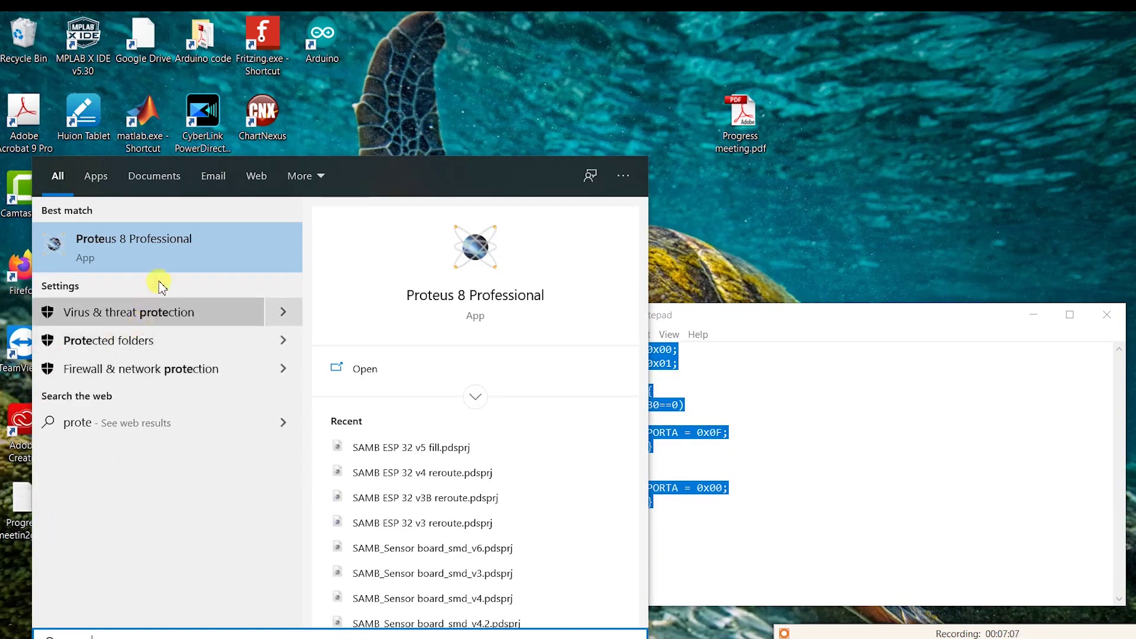
pyautogui.click(159, 260)
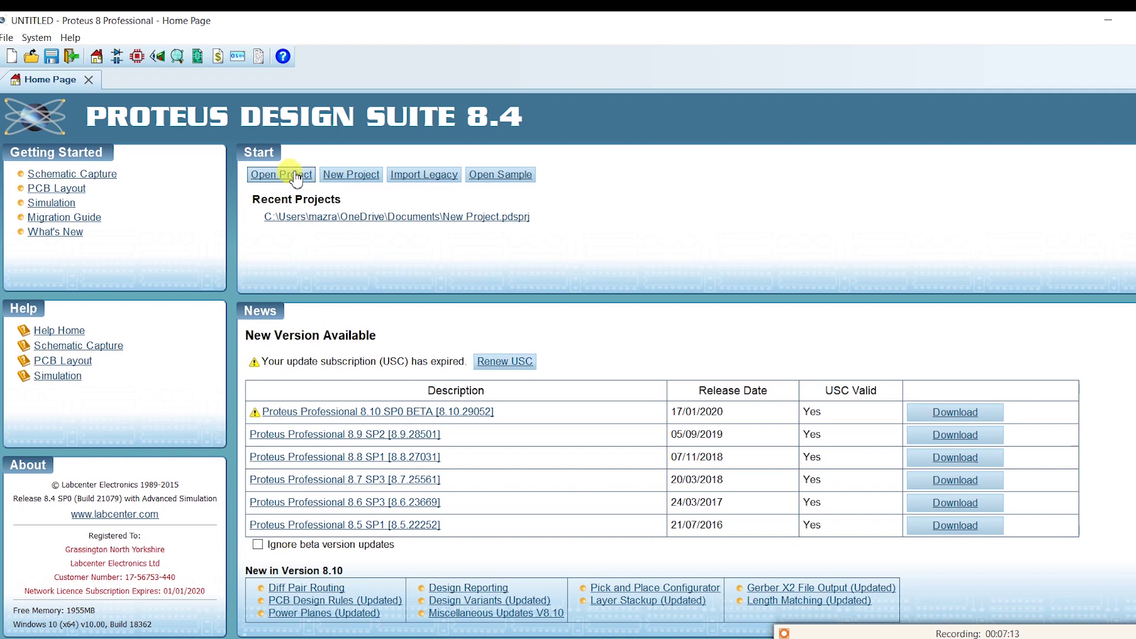
# - Start a new project and set its path to a new sim folder inside Lab1's test folder
pyautogui.click(354, 174)
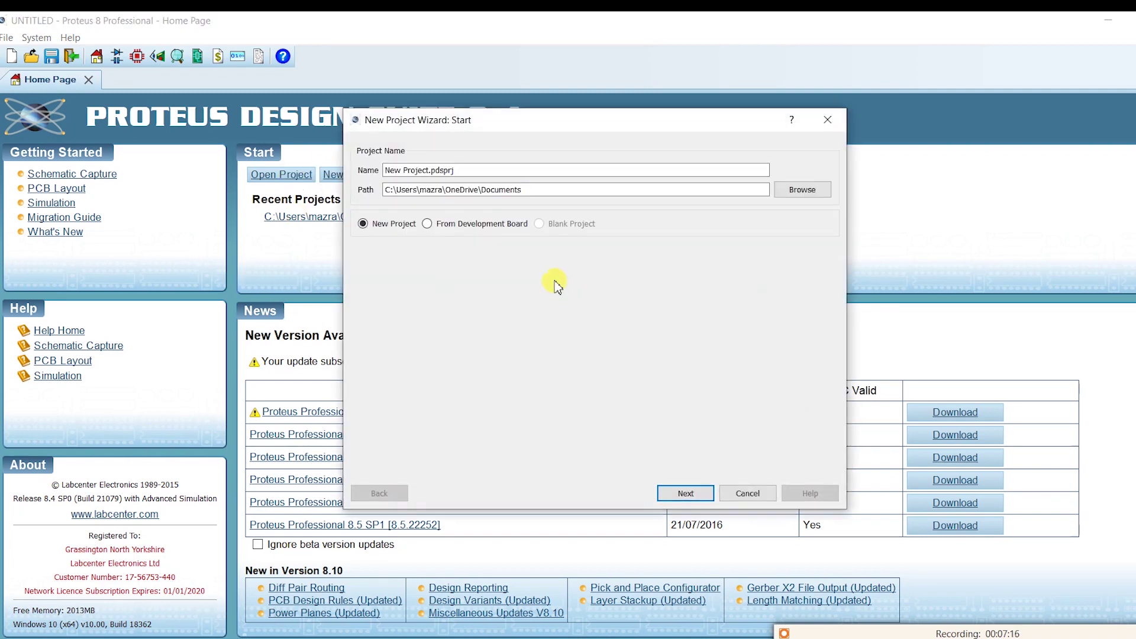
pyautogui.click(783, 190)
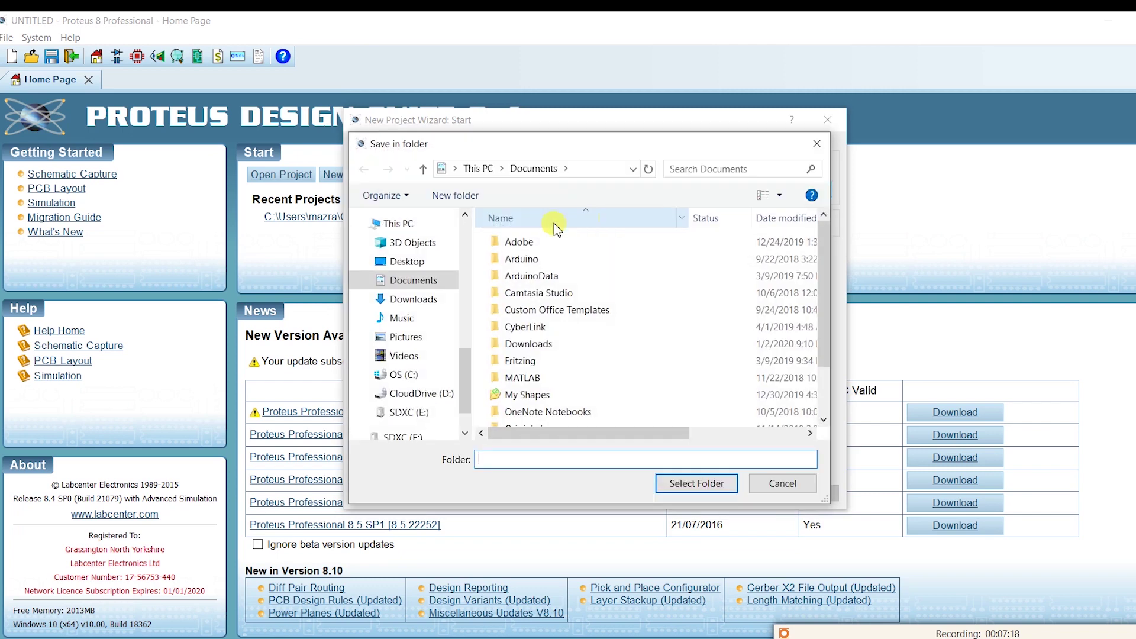
pyautogui.click(466, 291)
pyautogui.moveTo(466, 291); pyautogui.dragTo(467, 195)
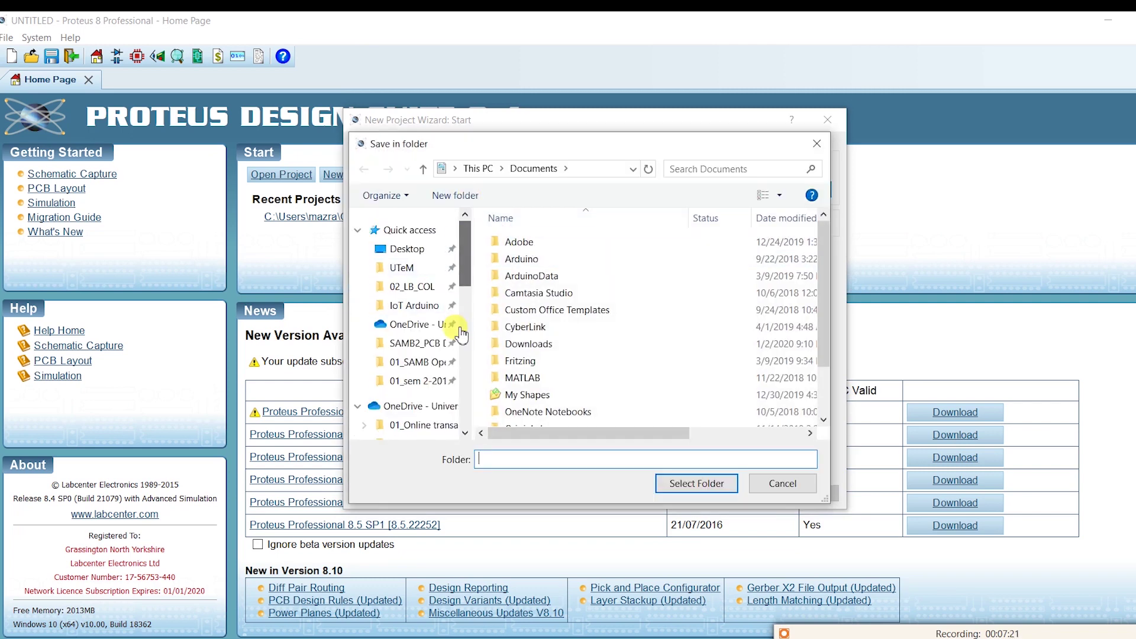
pyautogui.click(418, 380)
pyautogui.doubleClick(520, 276)
pyautogui.doubleClick(528, 249)
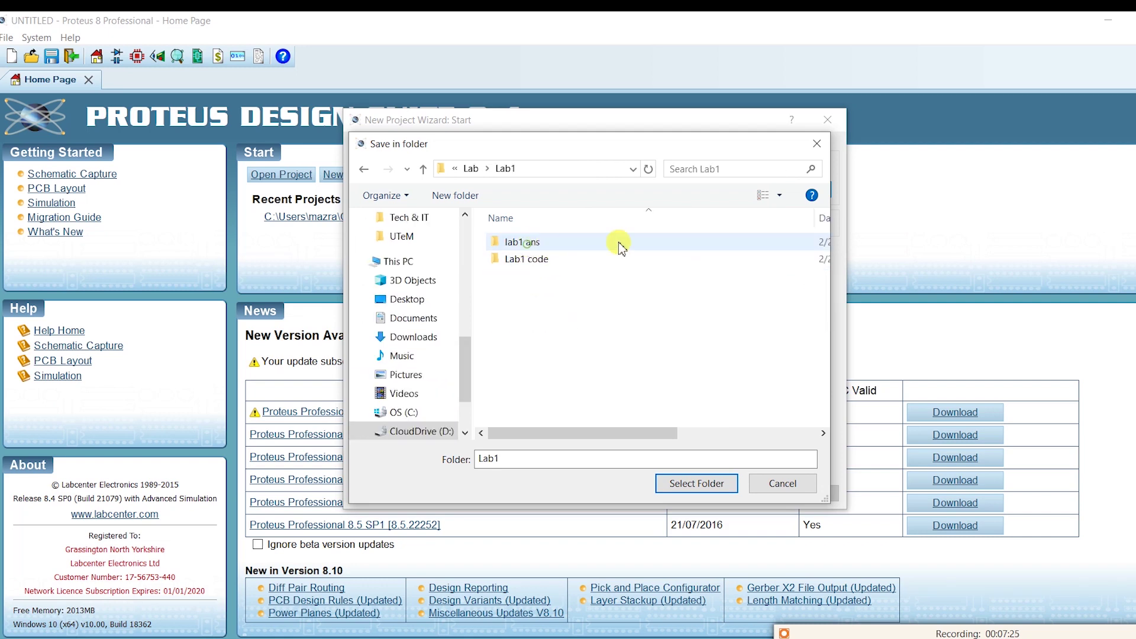
pyautogui.doubleClick(562, 259)
pyautogui.click(541, 248)
pyautogui.doubleClick(542, 247)
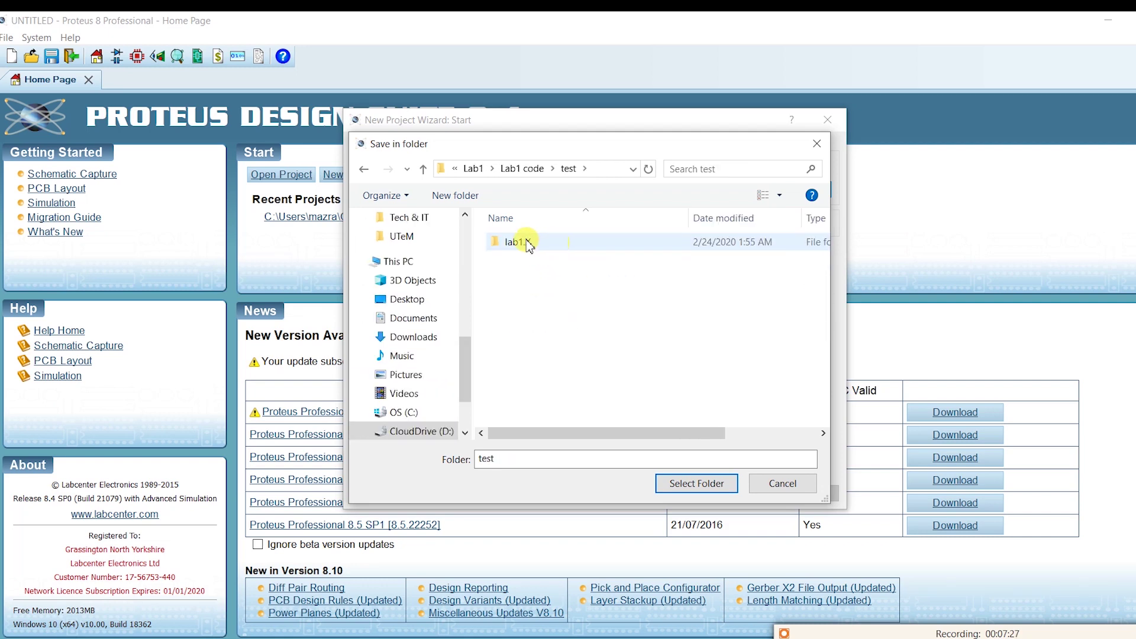
pyautogui.write('sim')
pyautogui.press('Return')
pyautogui.press('Return')
pyautogui.click(707, 494)
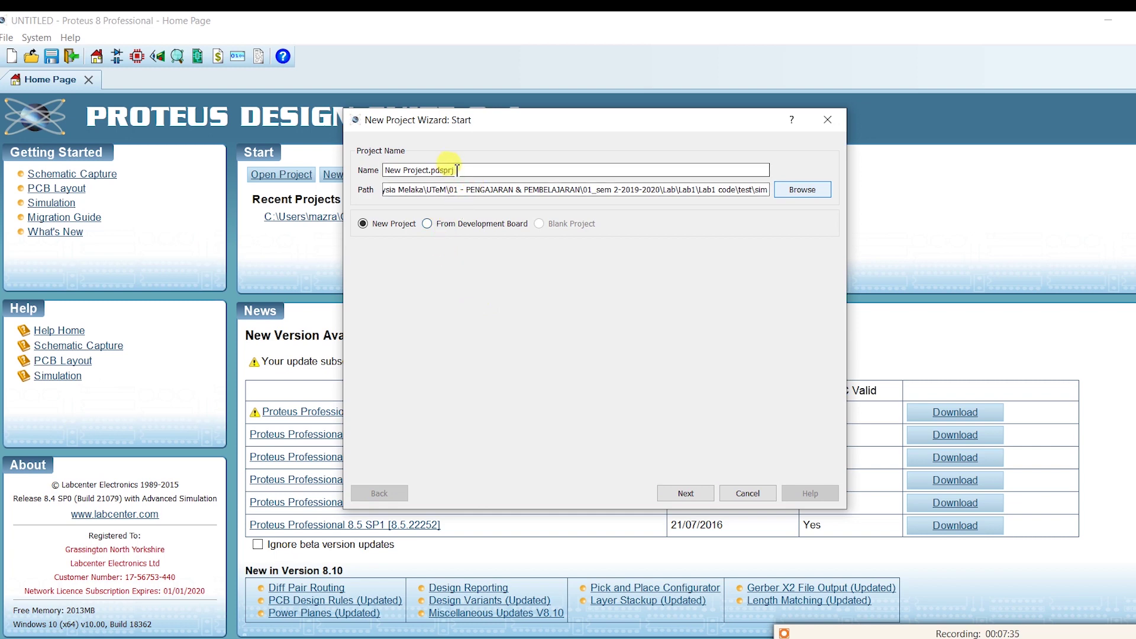
# - Rename the project to lab1.pdsprj
pyautogui.moveTo(429, 171); pyautogui.dragTo(309, 171)
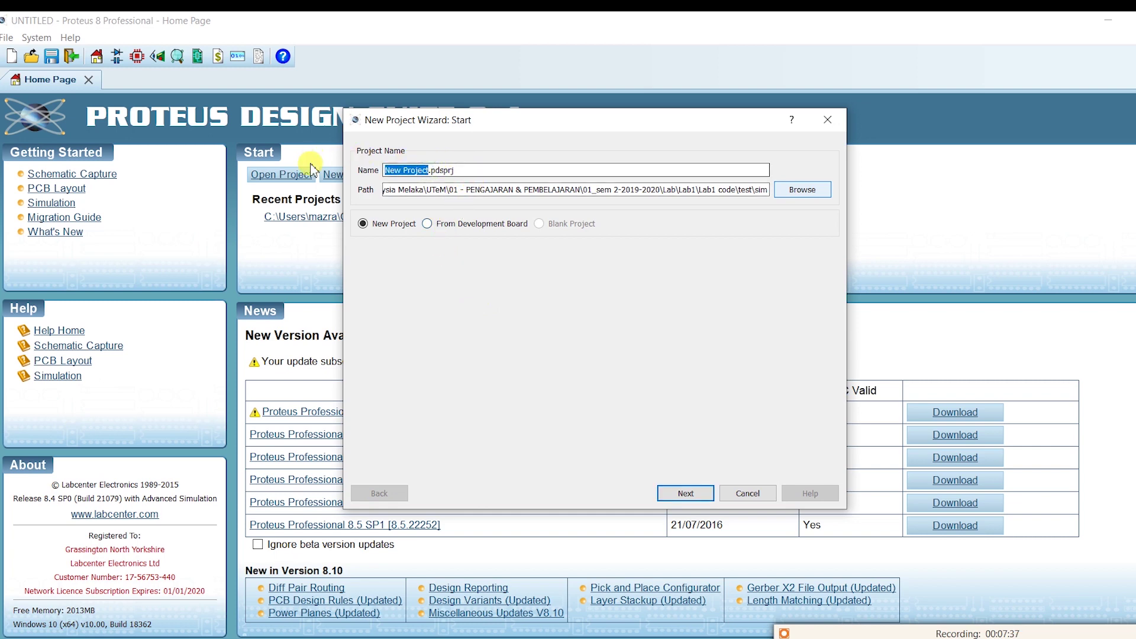
pyautogui.write('lab1')
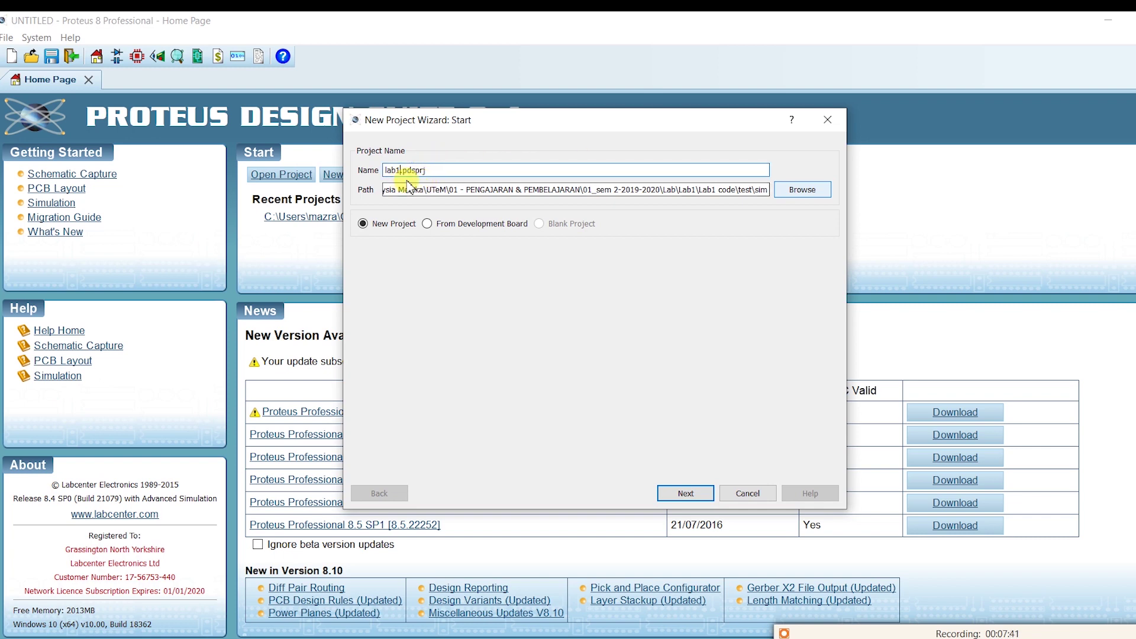
pyautogui.moveTo(407, 170); pyautogui.dragTo(428, 171)
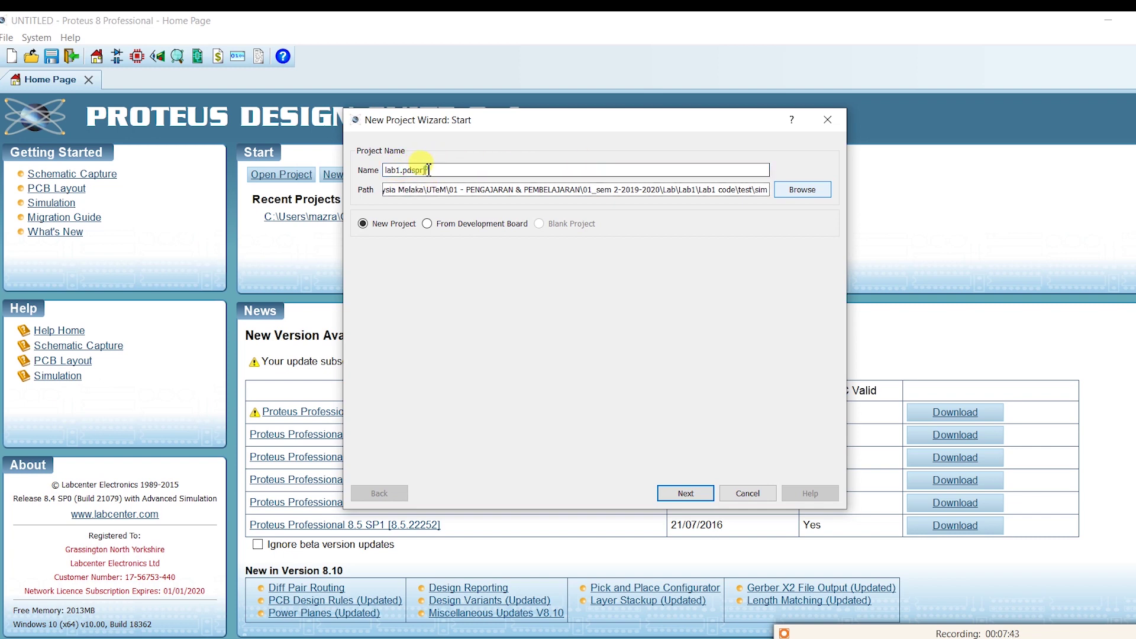
pyautogui.click(428, 170)
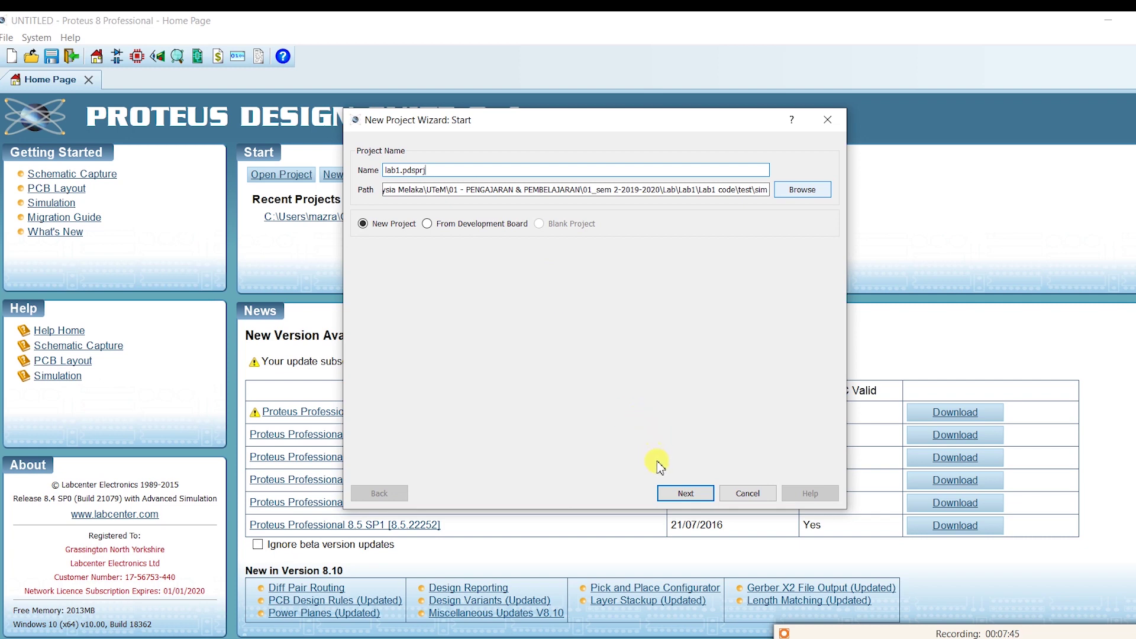
# - Finish the wizard with the DEFAULT schematic template, no PCB layout and no firmware project
pyautogui.click(685, 494)
pyautogui.click(689, 493)
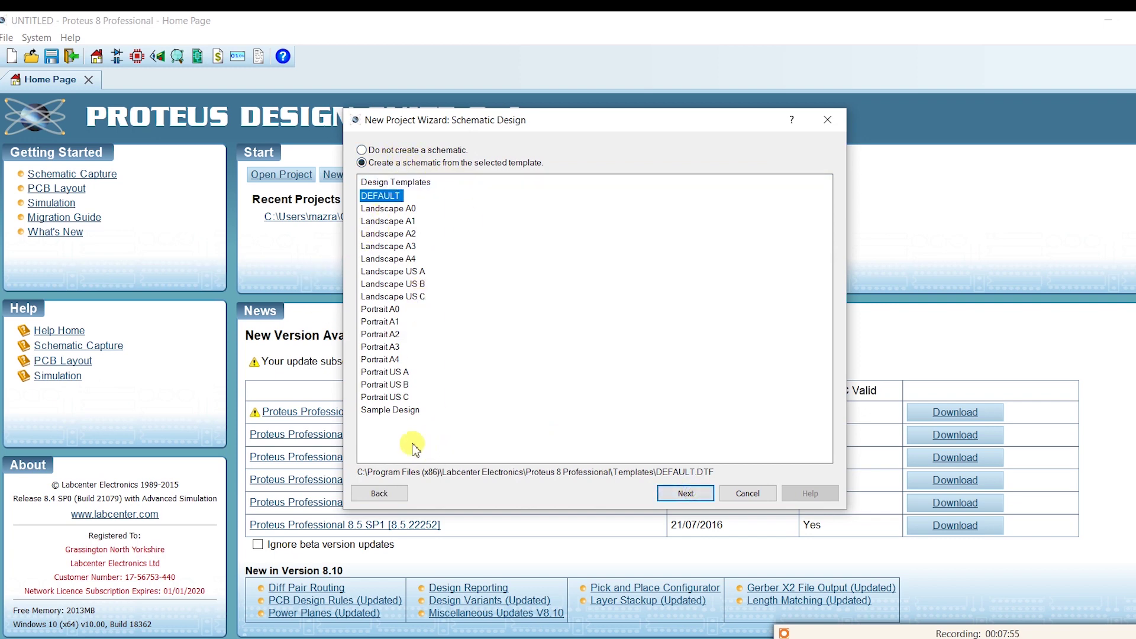
pyautogui.click(658, 491)
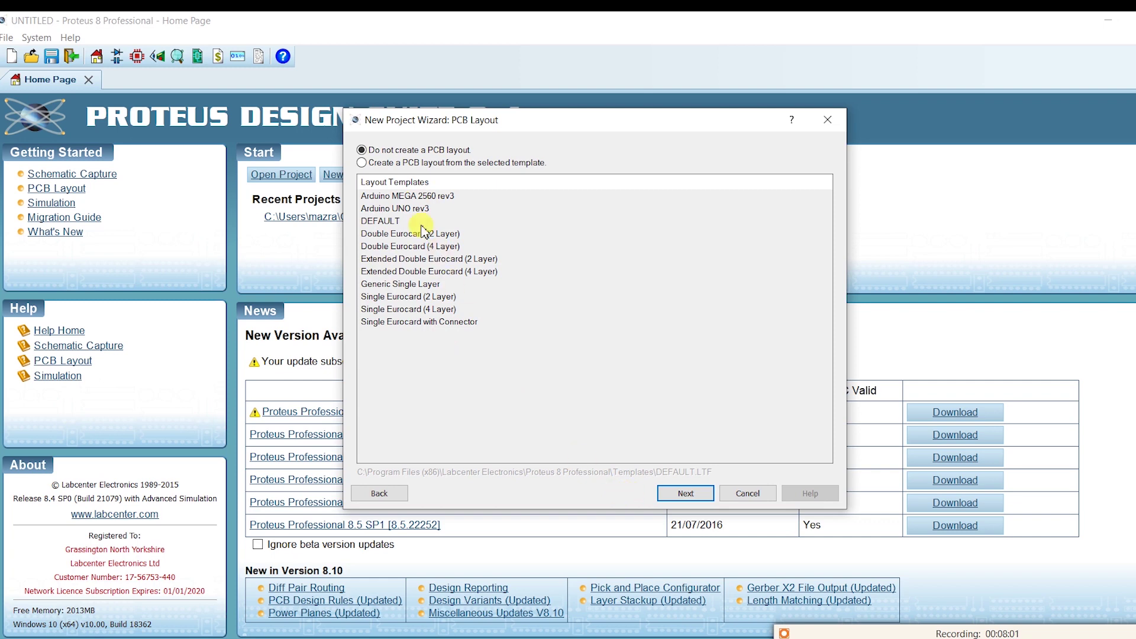
pyautogui.click(686, 494)
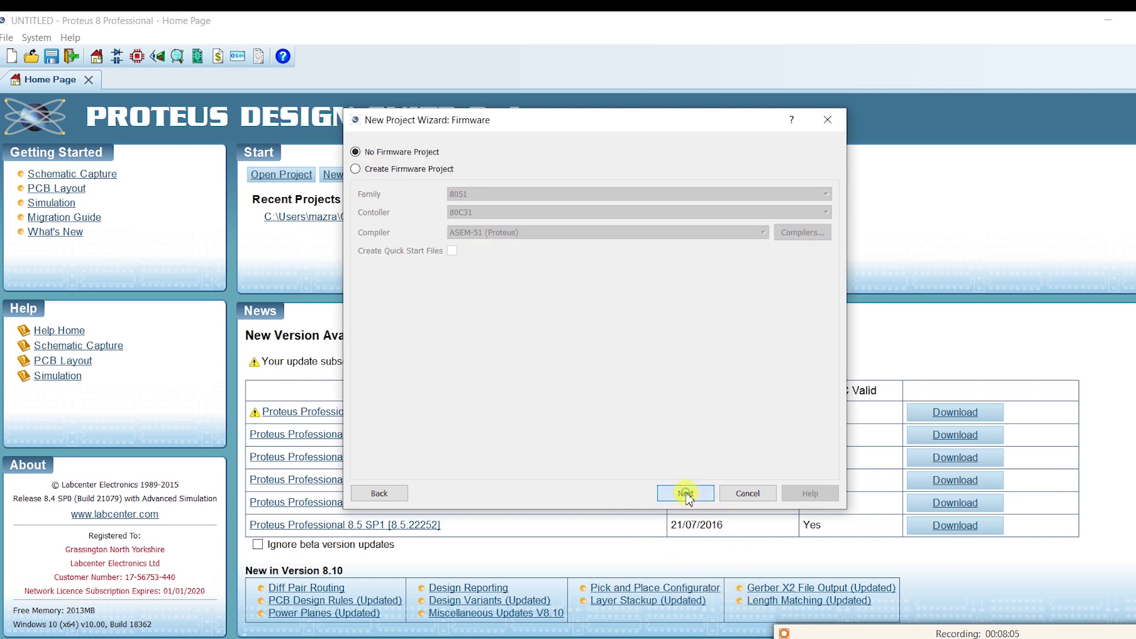
pyautogui.click(355, 169)
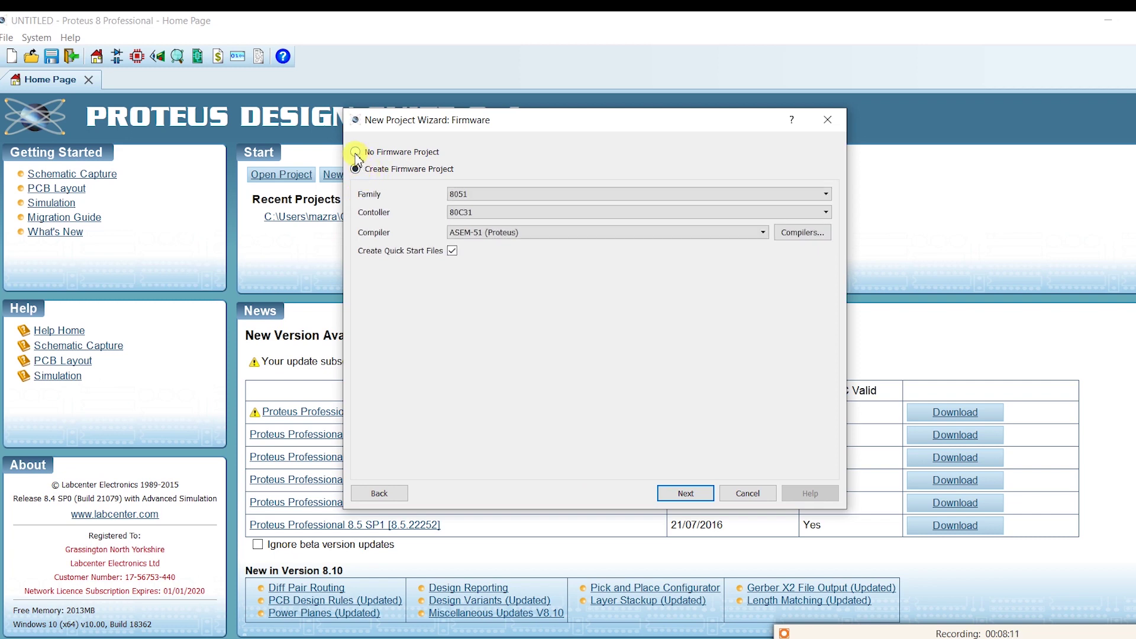
pyautogui.click(355, 152)
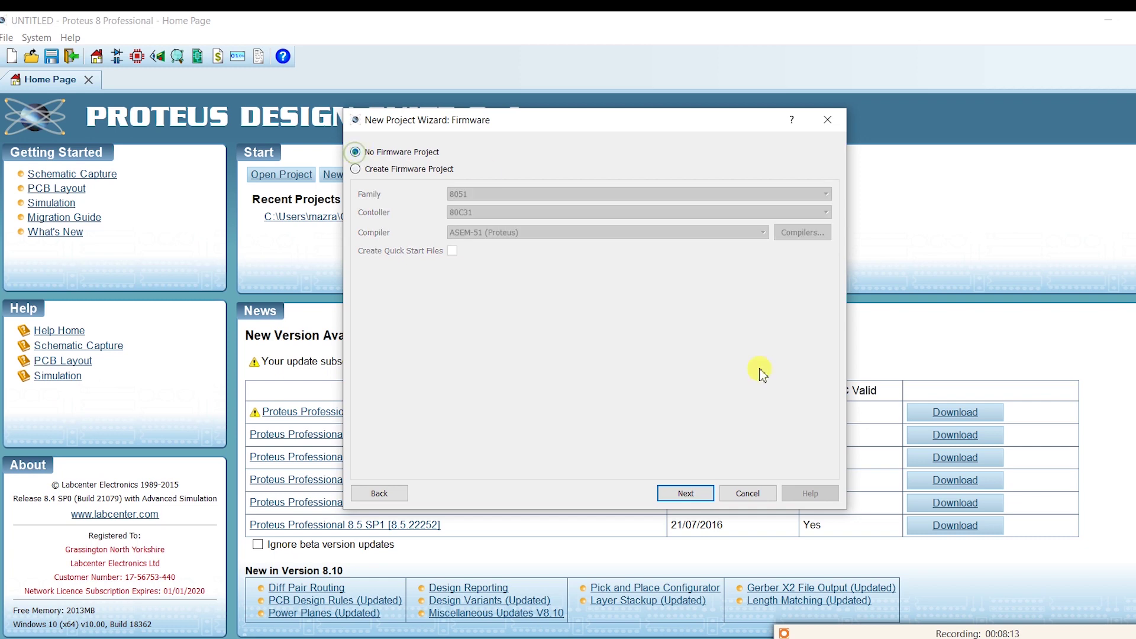
pyautogui.click(686, 494)
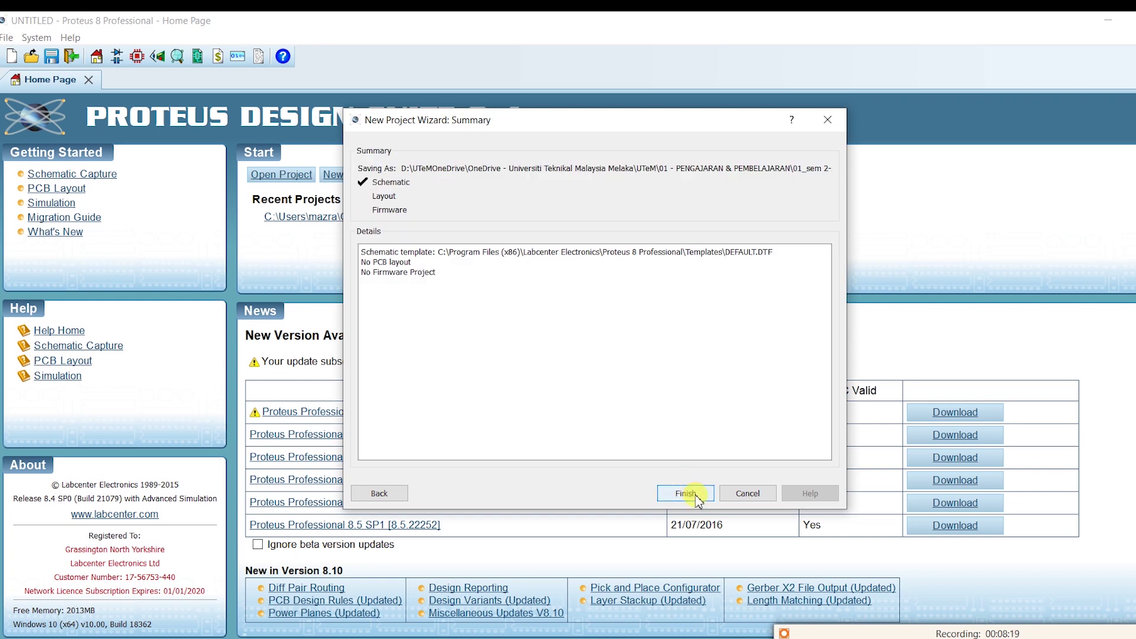
pyautogui.click(698, 500)
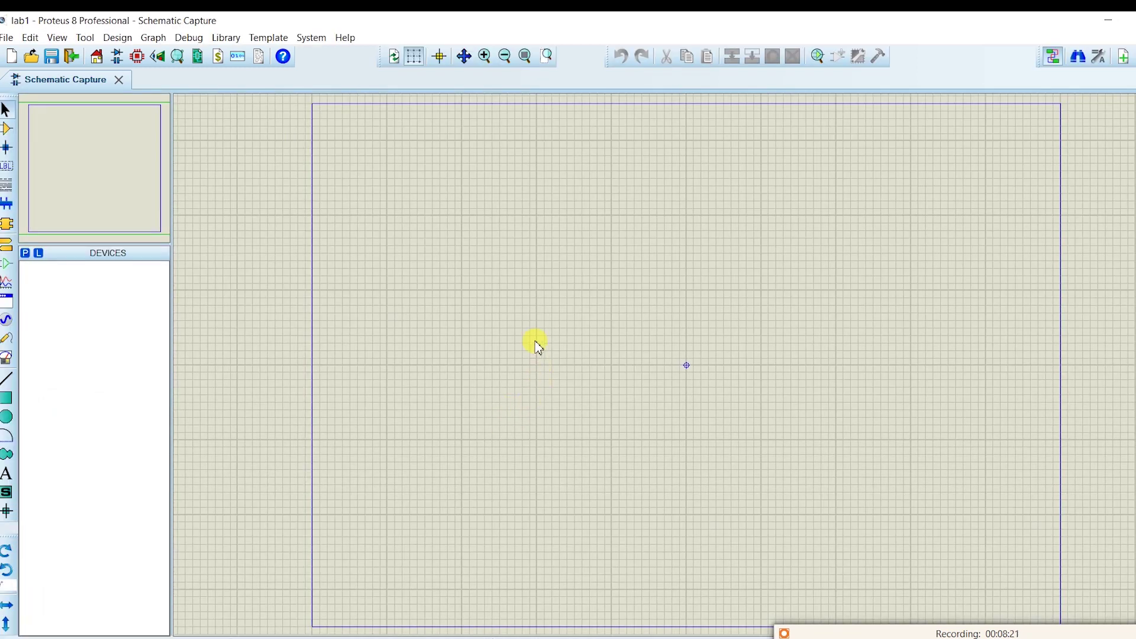
# - Search the library for 'pic16f8' and place a PIC16F84A as U1 near the sheet centre
pyautogui.rightClick(571, 271)
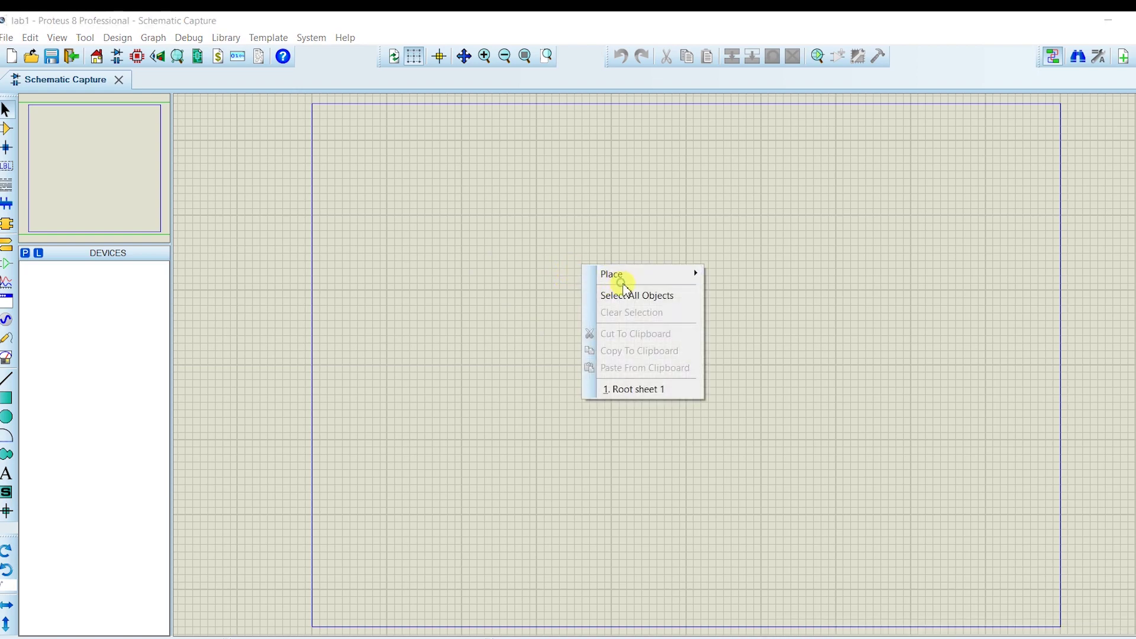
pyautogui.moveTo(630, 280)
pyautogui.moveTo(723, 274)
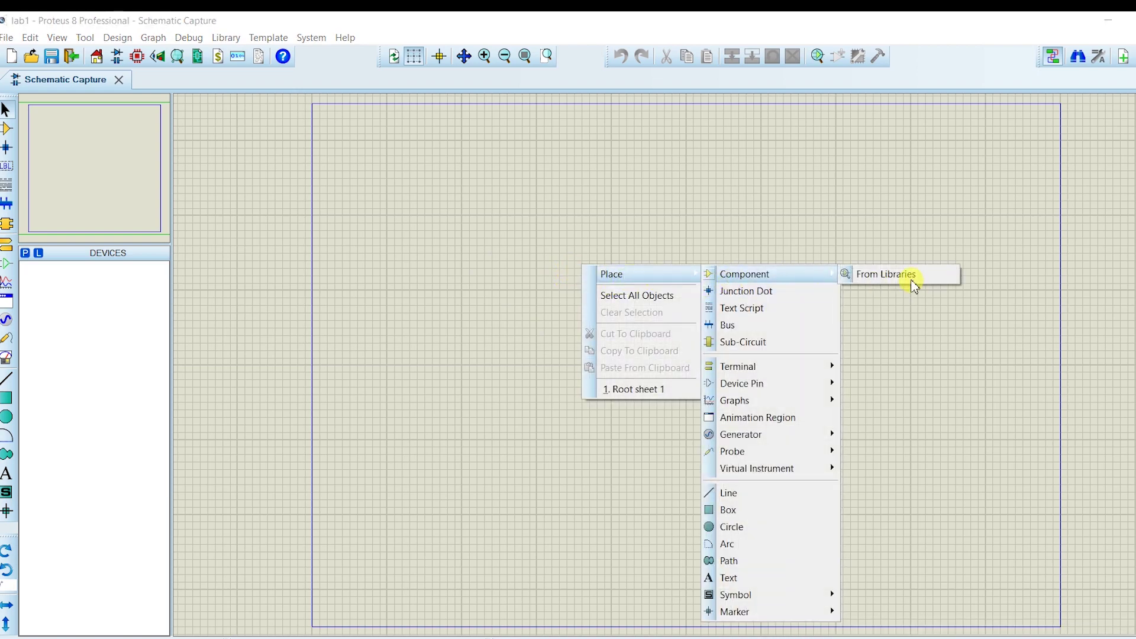
pyautogui.click(875, 278)
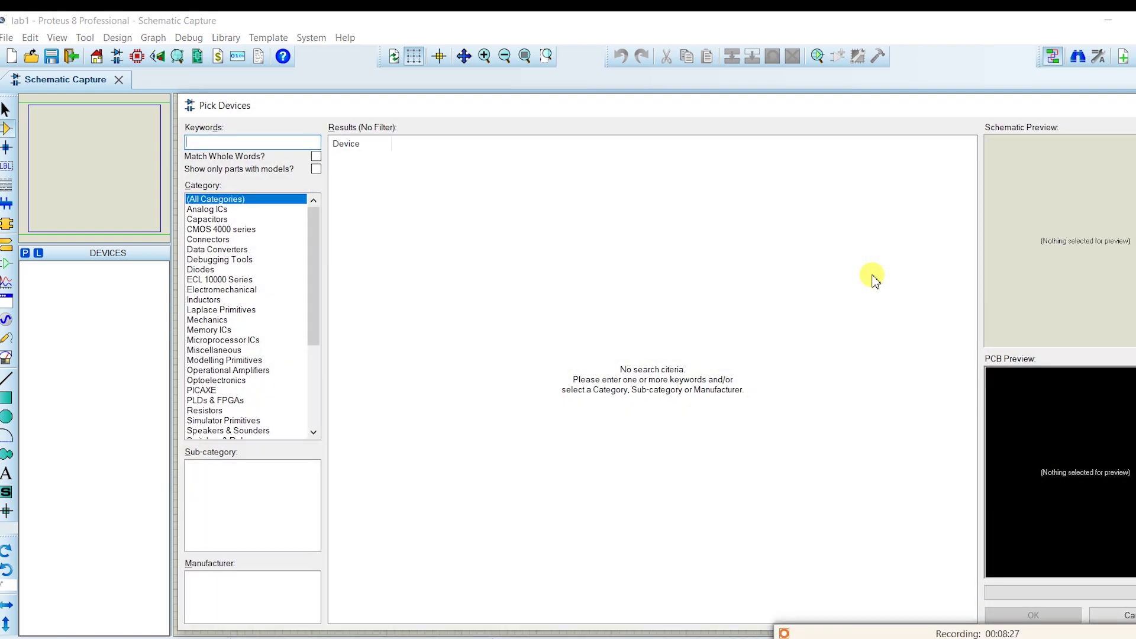
pyautogui.write('pic16f')
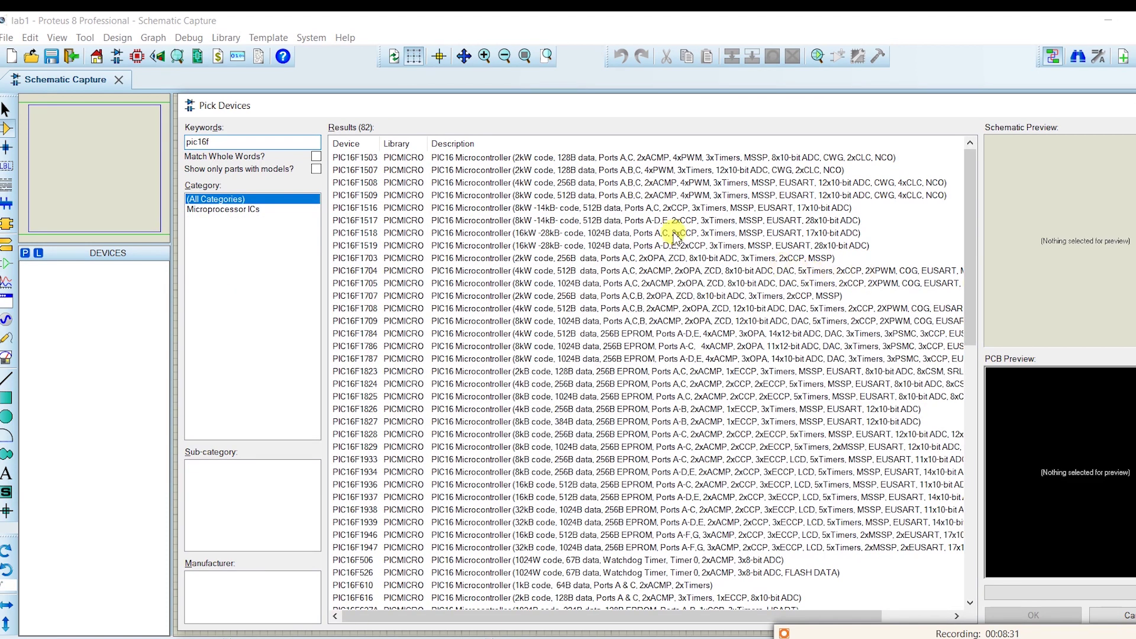
pyautogui.write('84')
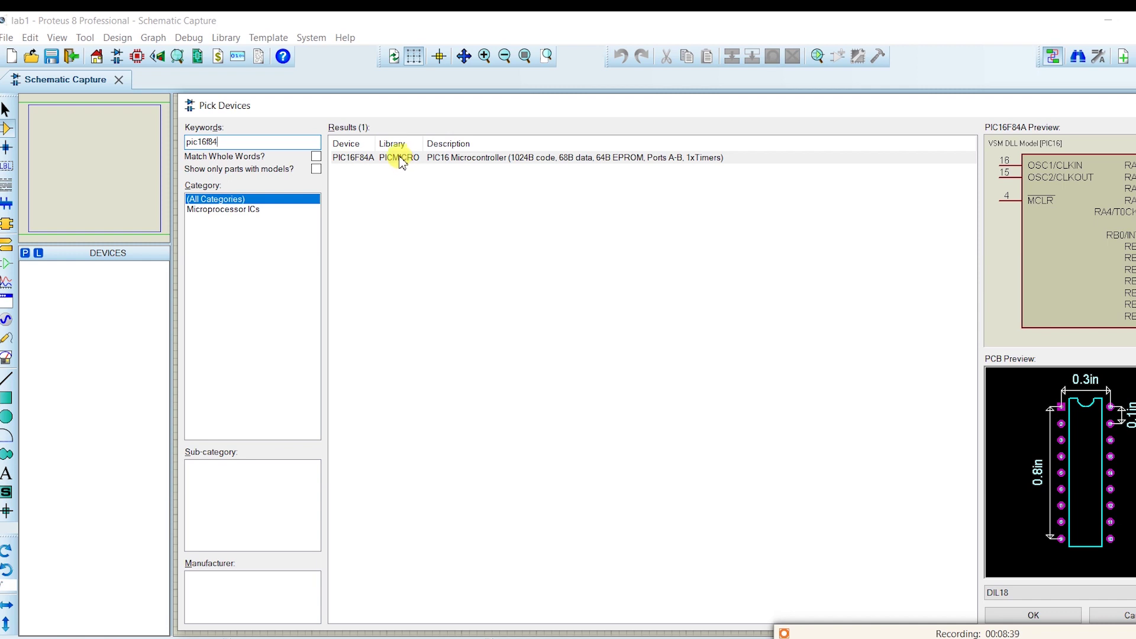
pyautogui.click(400, 159)
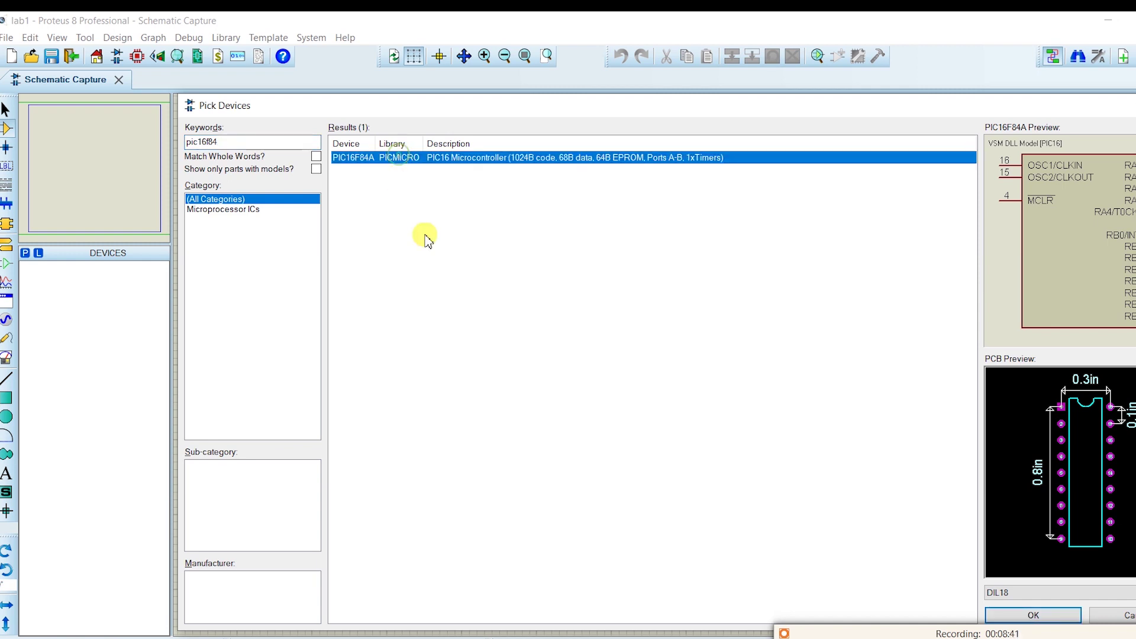
pyautogui.click(1031, 616)
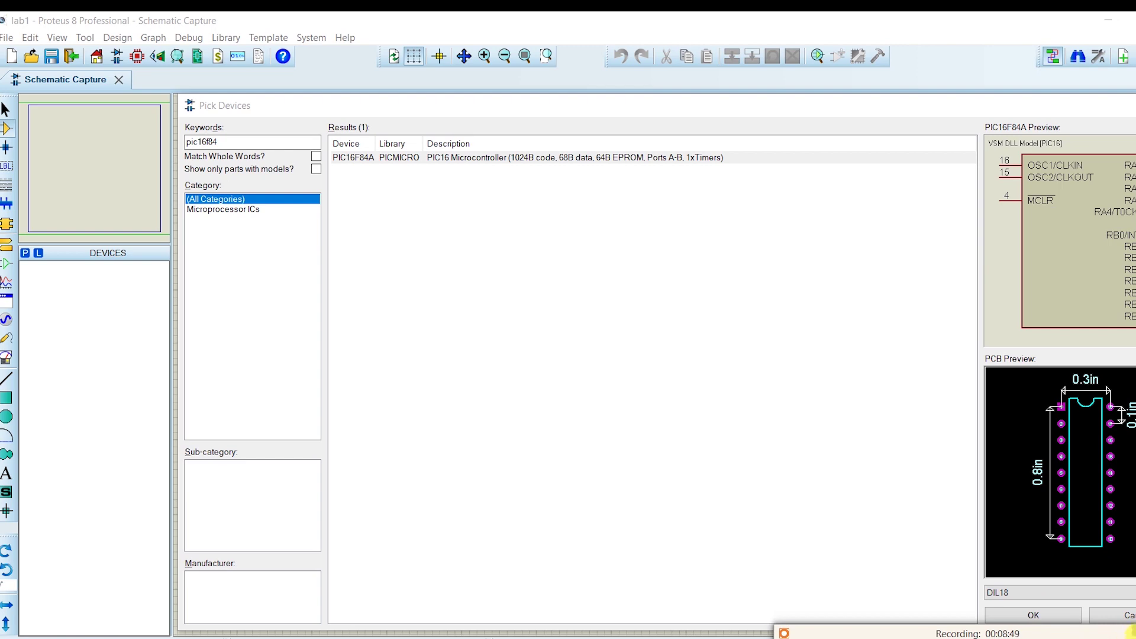
pyautogui.click(1036, 614)
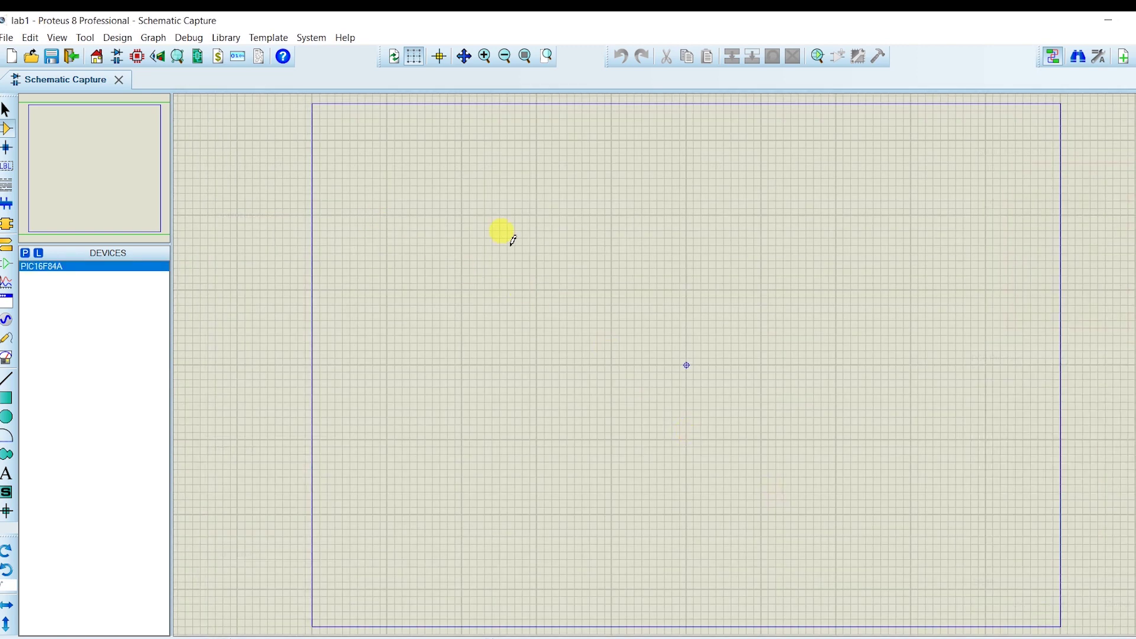
pyautogui.click(514, 241)
pyautogui.click(564, 234)
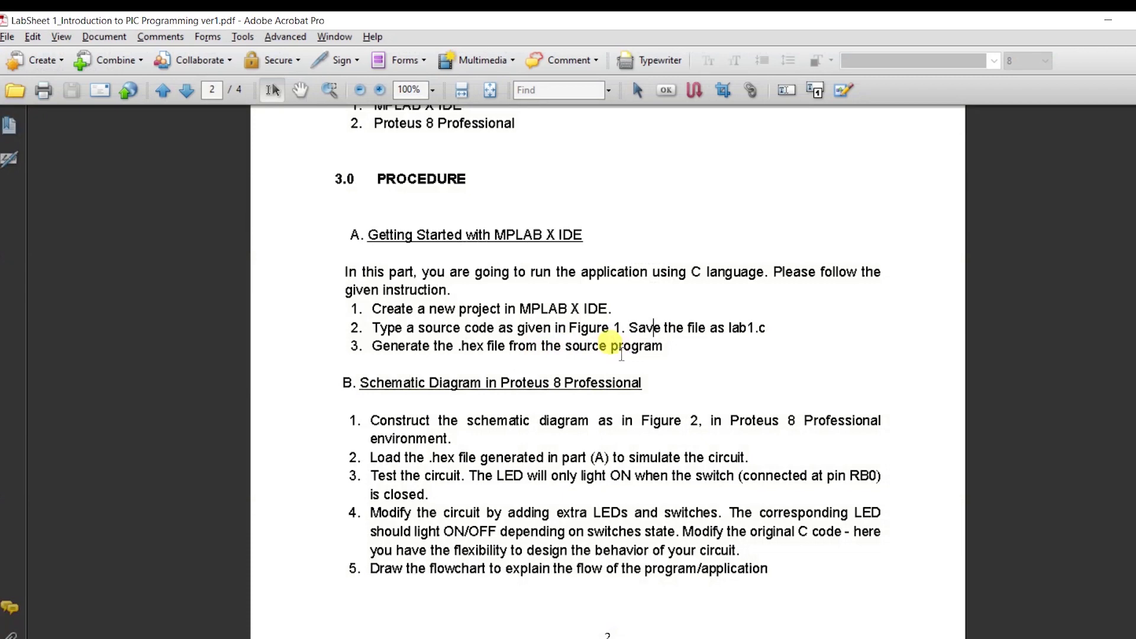
pyautogui.scroll(-10, 578, 344)
pyautogui.scroll(-5, 578, 345)
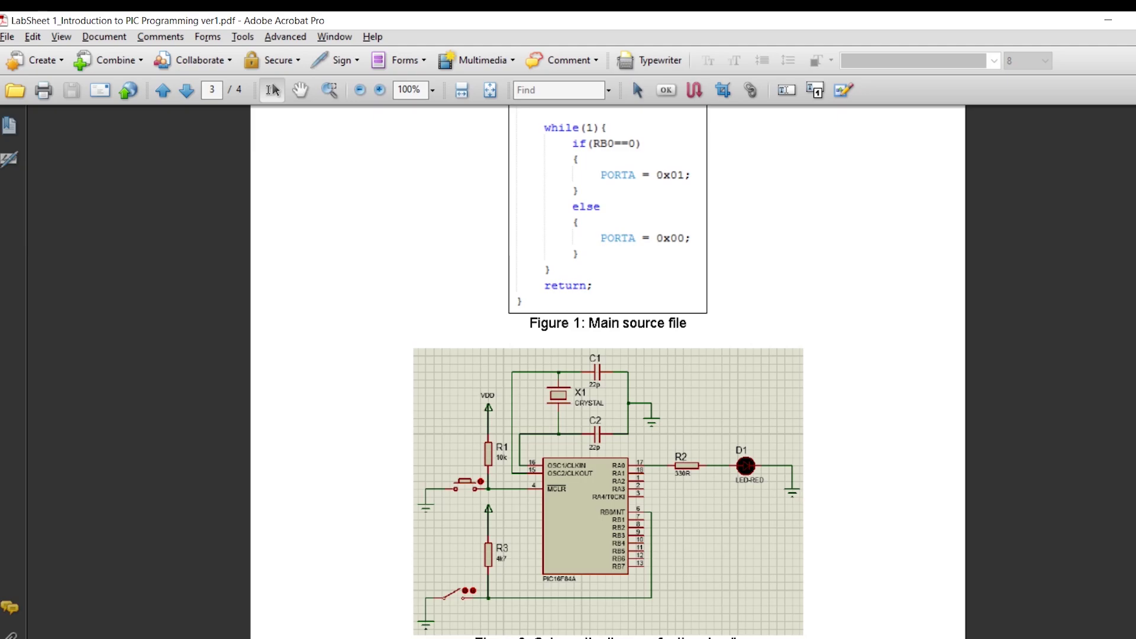
pyautogui.hotkey('alt', 'Tab')
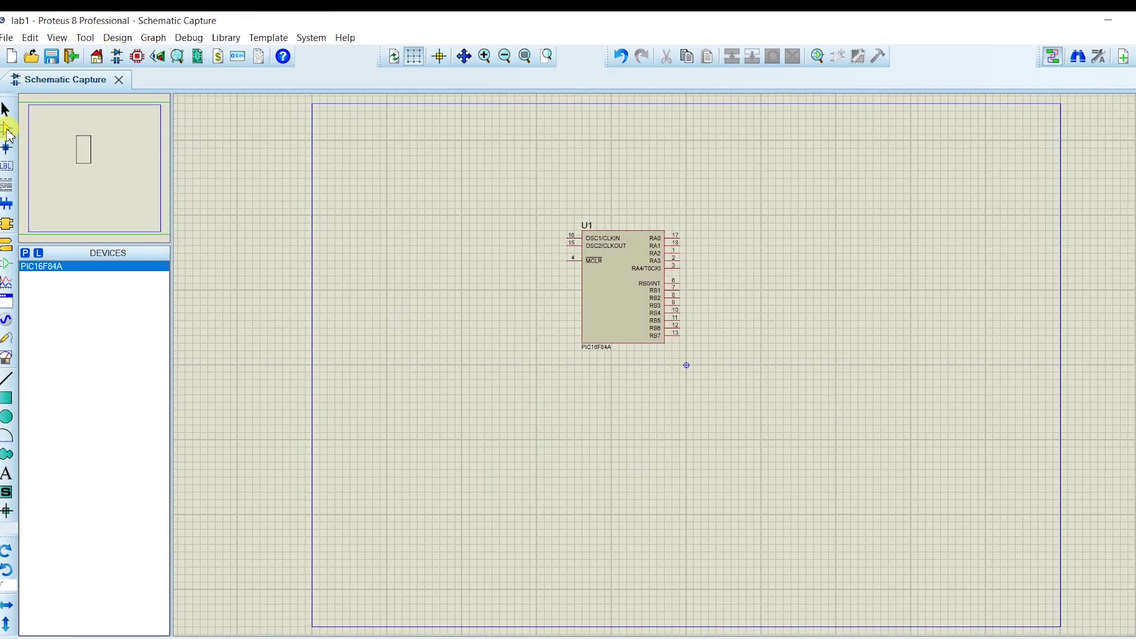
# - Browse the LED parts in the library, previewing the generic LED, bargraph and bicolour LEDs
pyautogui.click(26, 254)
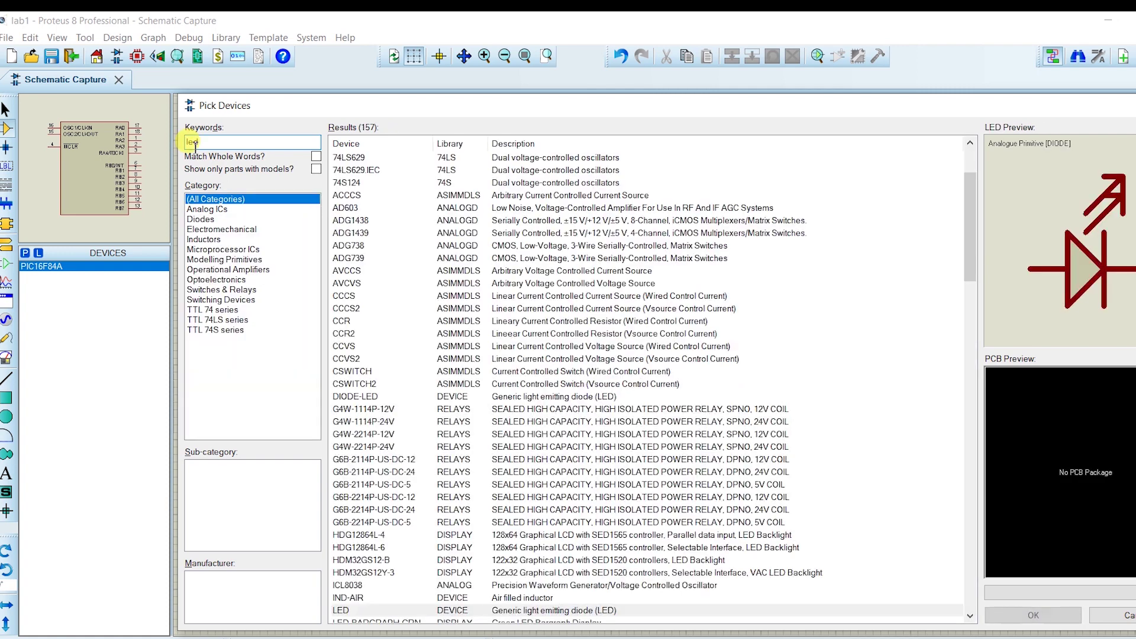
pyautogui.scroll(-5, 462, 237)
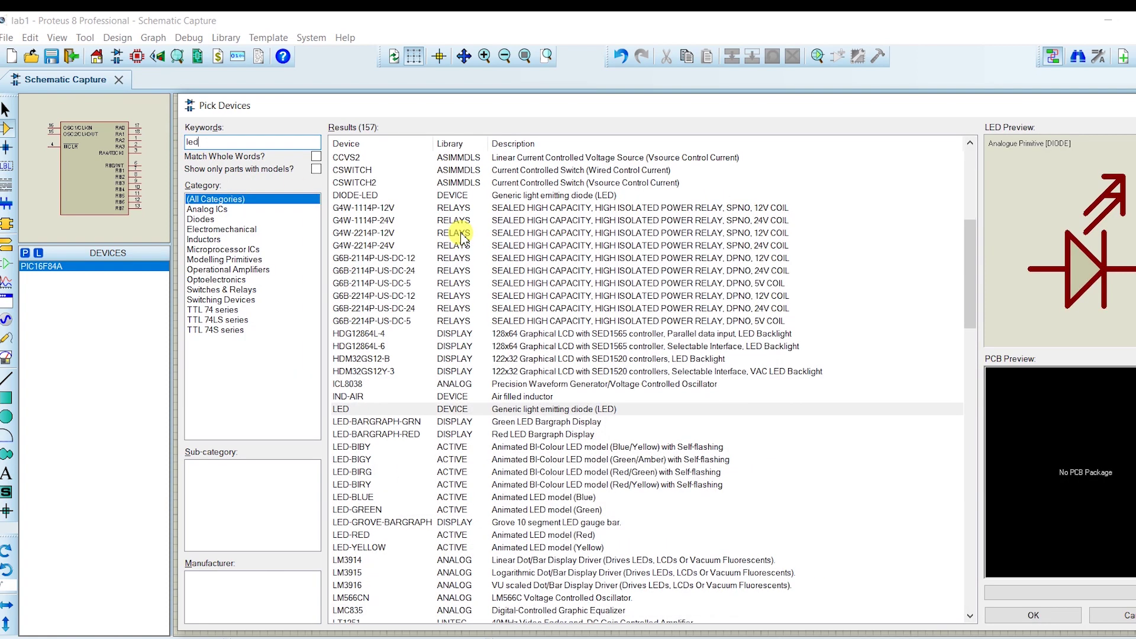
pyautogui.click(406, 409)
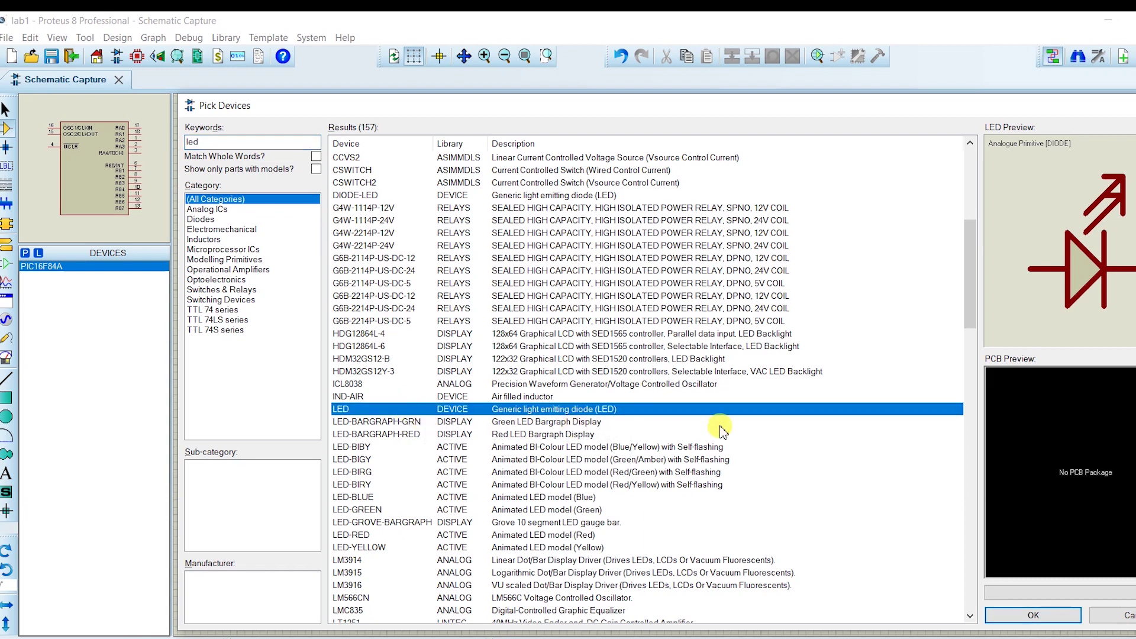
pyautogui.scroll(-3, 533, 314)
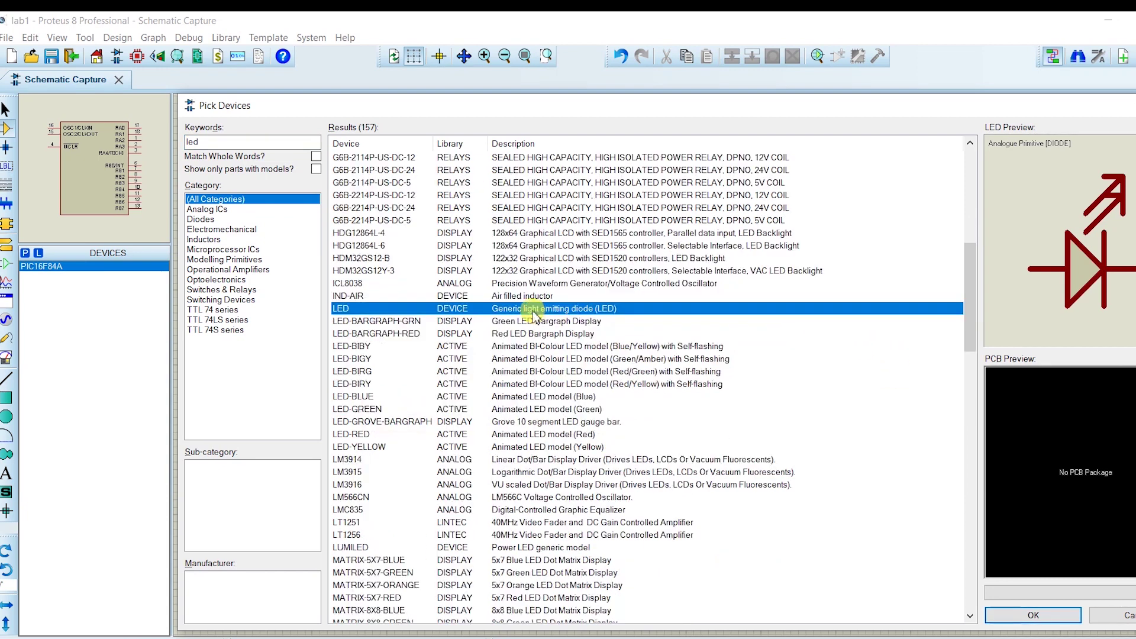
pyautogui.click(382, 321)
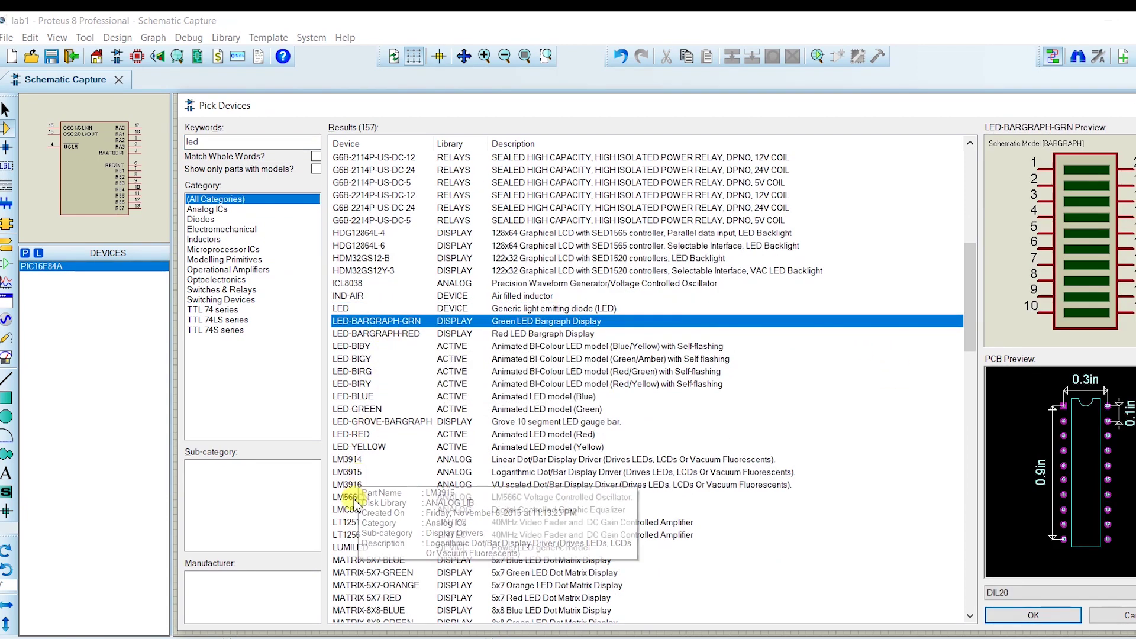
pyautogui.click(373, 346)
pyautogui.click(390, 360)
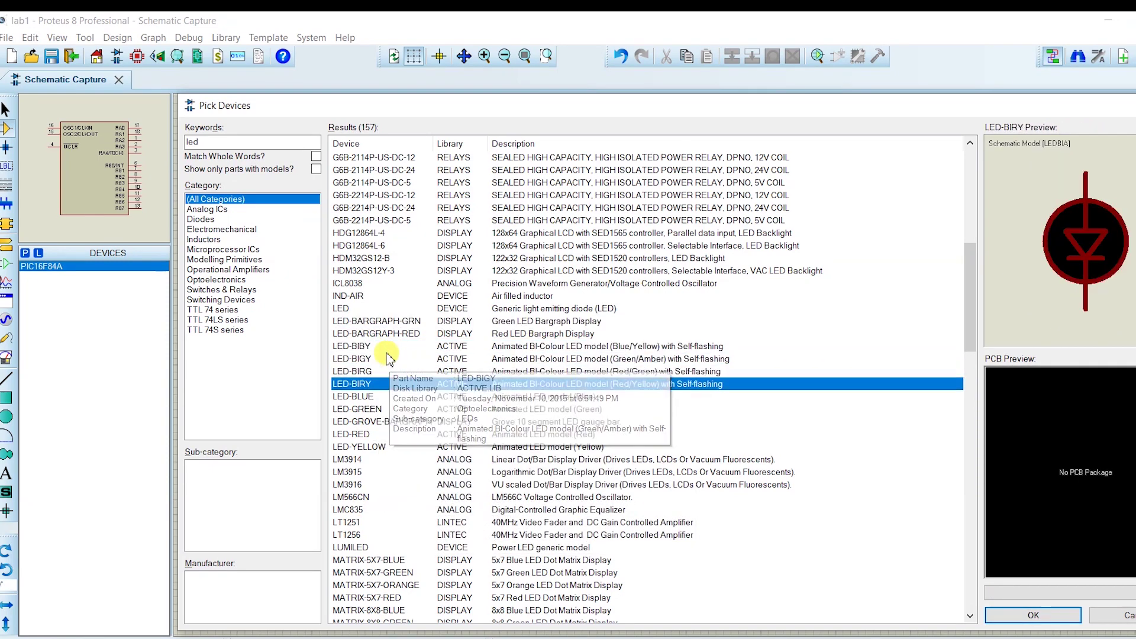
# - Compare more LED previews, then add the animated LED-GREEN to the device list
pyautogui.click(378, 398)
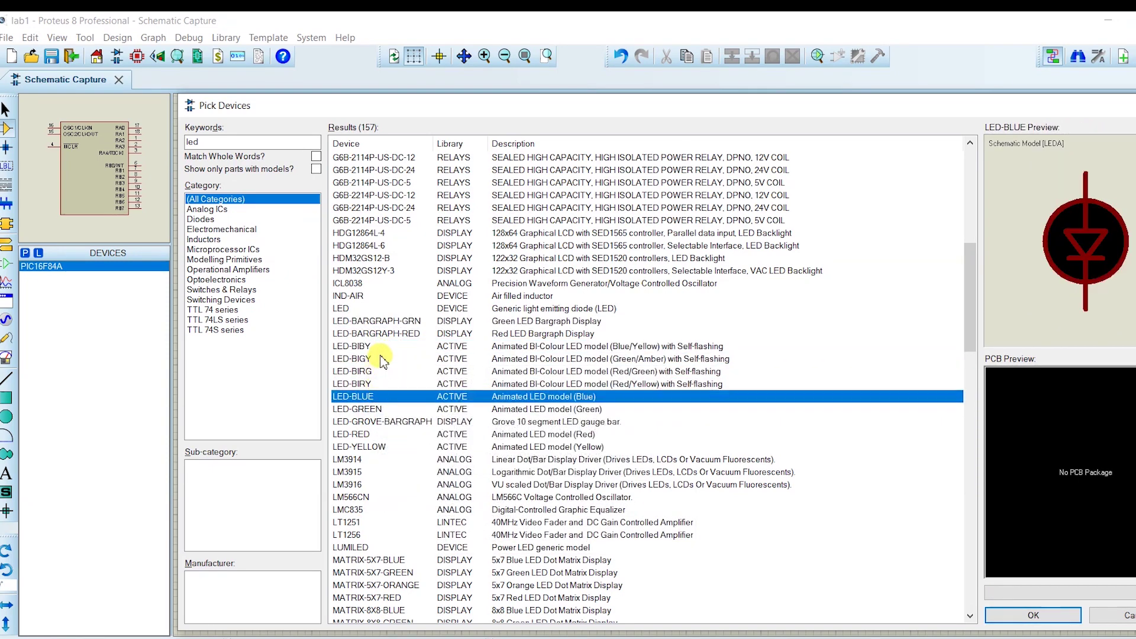
pyautogui.click(373, 348)
pyautogui.click(378, 323)
pyautogui.click(378, 332)
pyautogui.click(374, 347)
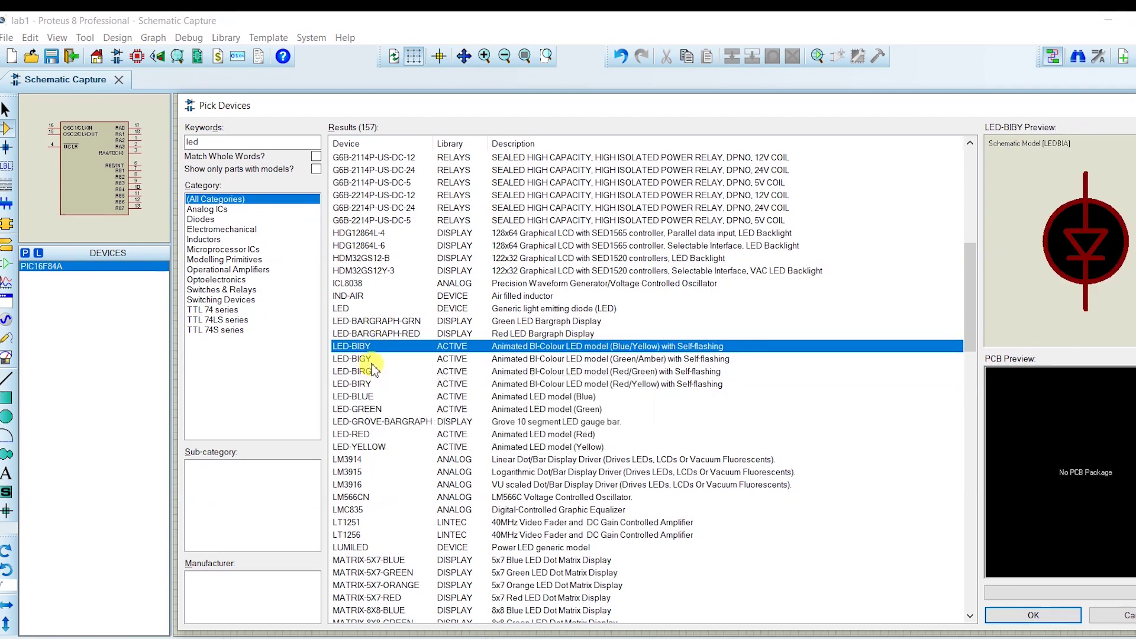
pyautogui.click(363, 409)
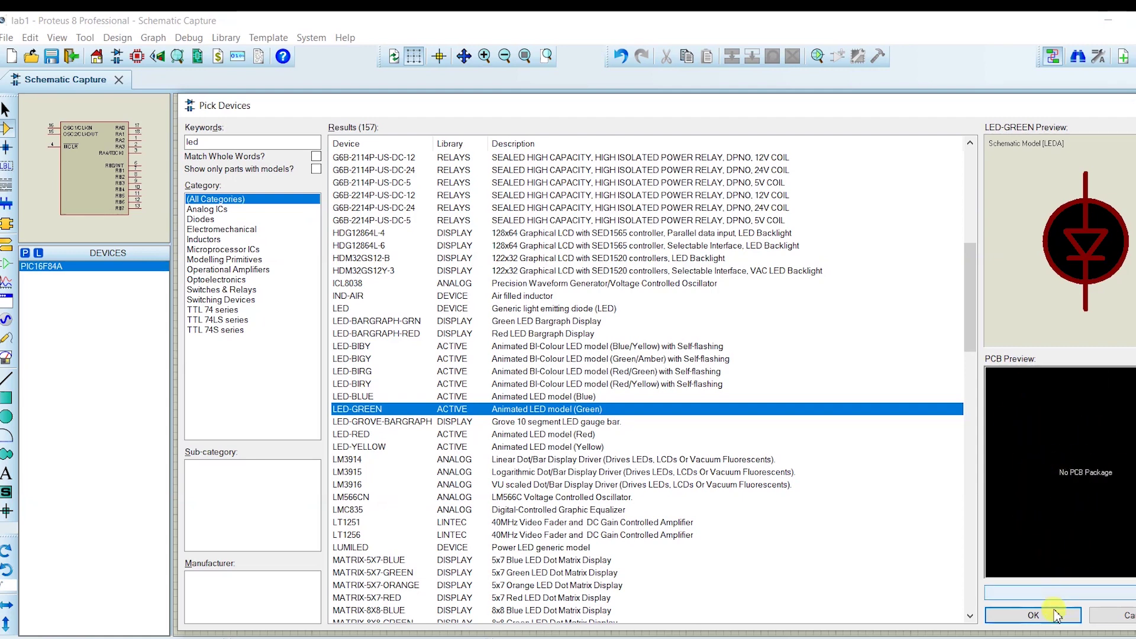
pyautogui.click(1033, 615)
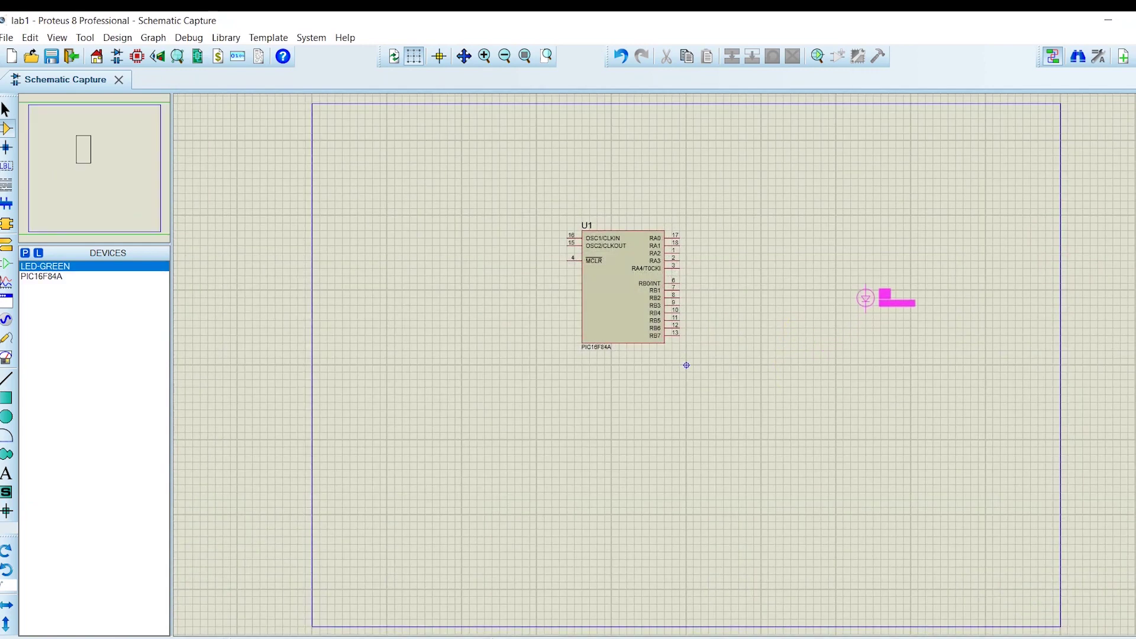
# - Place the green LED as D1 right of U1 and move it leftward toward U1
pyautogui.click(851, 285)
pyautogui.scroll(2, 680, 355)
pyautogui.scroll(2, 629, 360)
pyautogui.scroll(-2, 659, 358)
pyautogui.scroll(1, 658, 358)
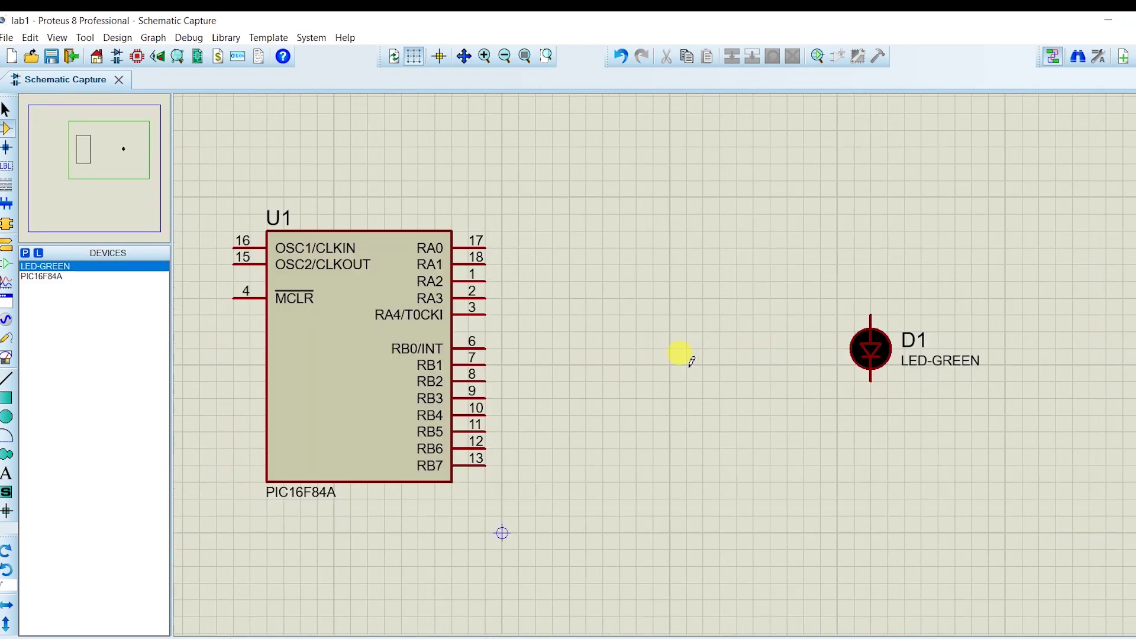
pyautogui.click(871, 357)
pyautogui.moveTo(873, 362); pyautogui.dragTo(722, 345)
pyautogui.click(749, 471)
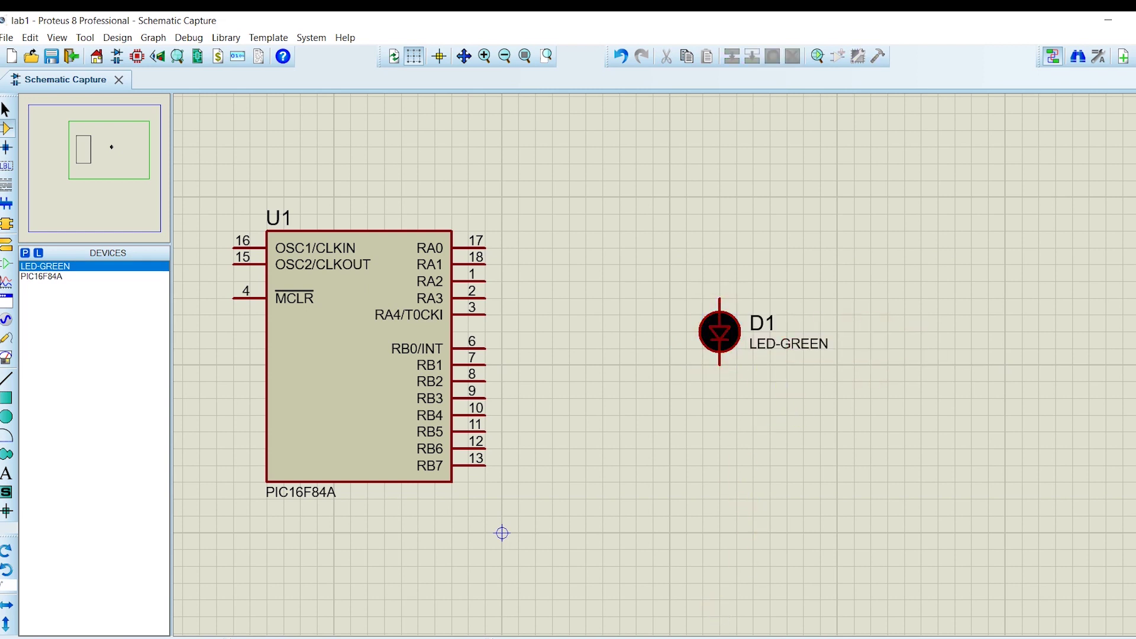
# - Check the lab sheet, rotate D1 anti-clockwise to horizontal, and move it level with pin RA0
pyautogui.hotkey('alt', 'Tab')
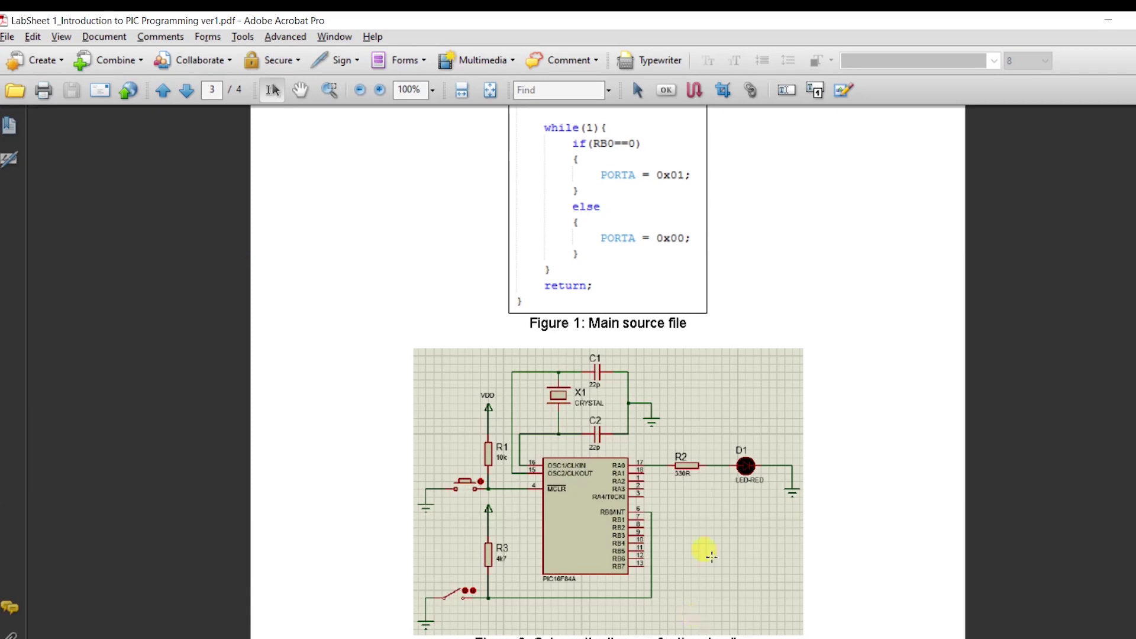
pyautogui.hotkey('alt', 'Tab')
pyautogui.rightClick(743, 329)
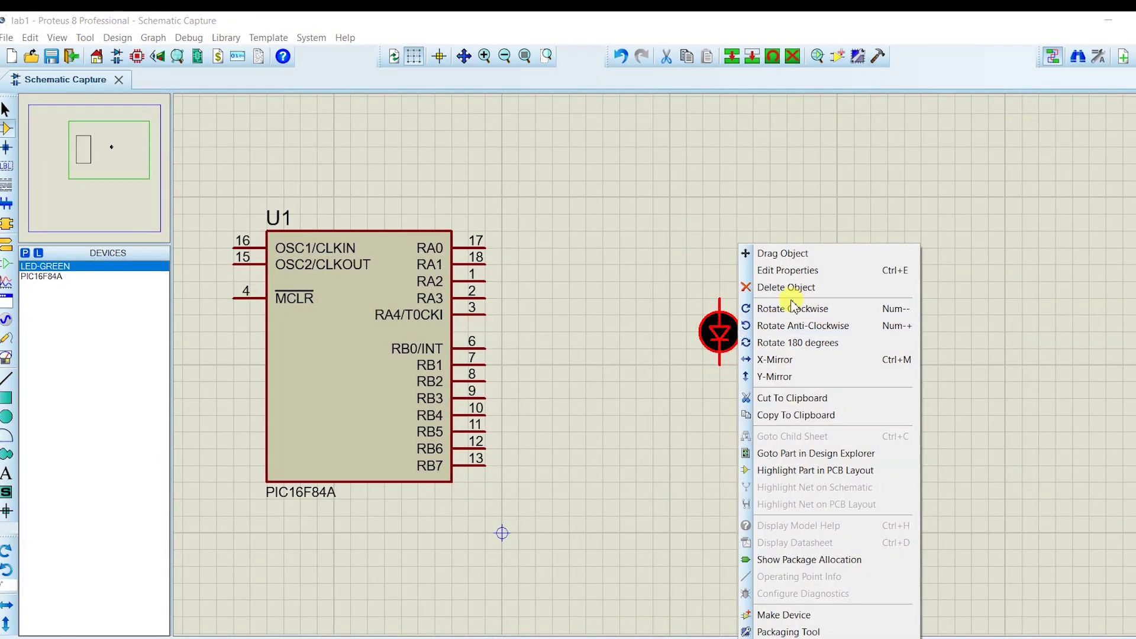
pyautogui.click(798, 326)
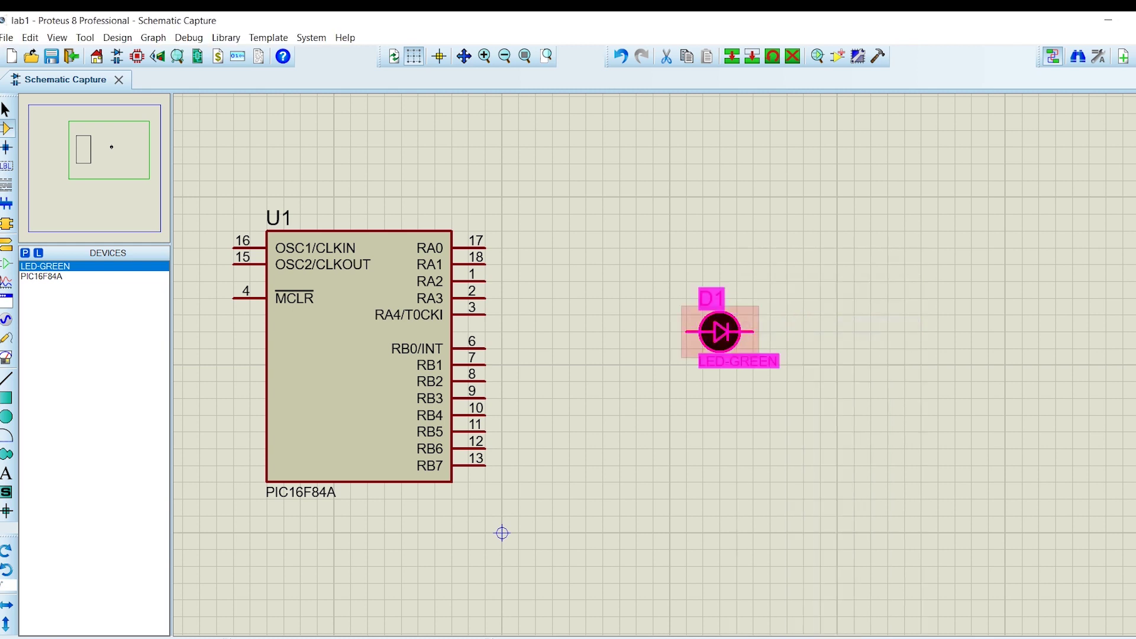
pyautogui.moveTo(720, 329); pyautogui.dragTo(687, 249)
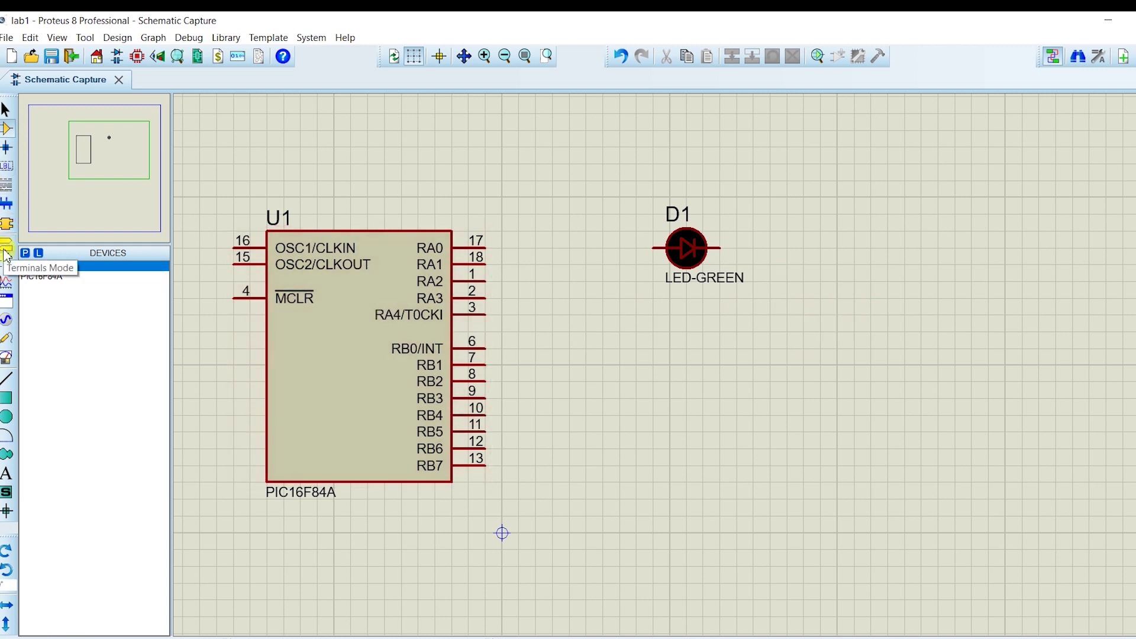
# - Place a GROUND terminal and wire LED D1's cathode to it
pyautogui.click(6, 223)
pyautogui.click(41, 317)
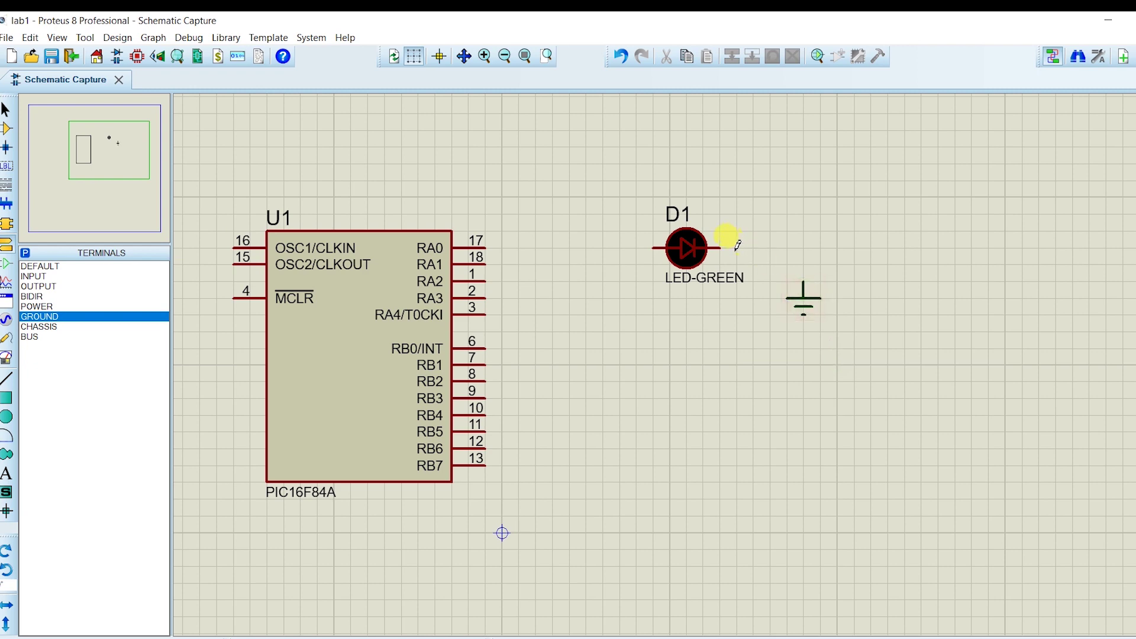
pyautogui.click(804, 276)
# - Check the lab sheet, then return to component mode and open the device picker
pyautogui.hotkey('alt', 'Tab')
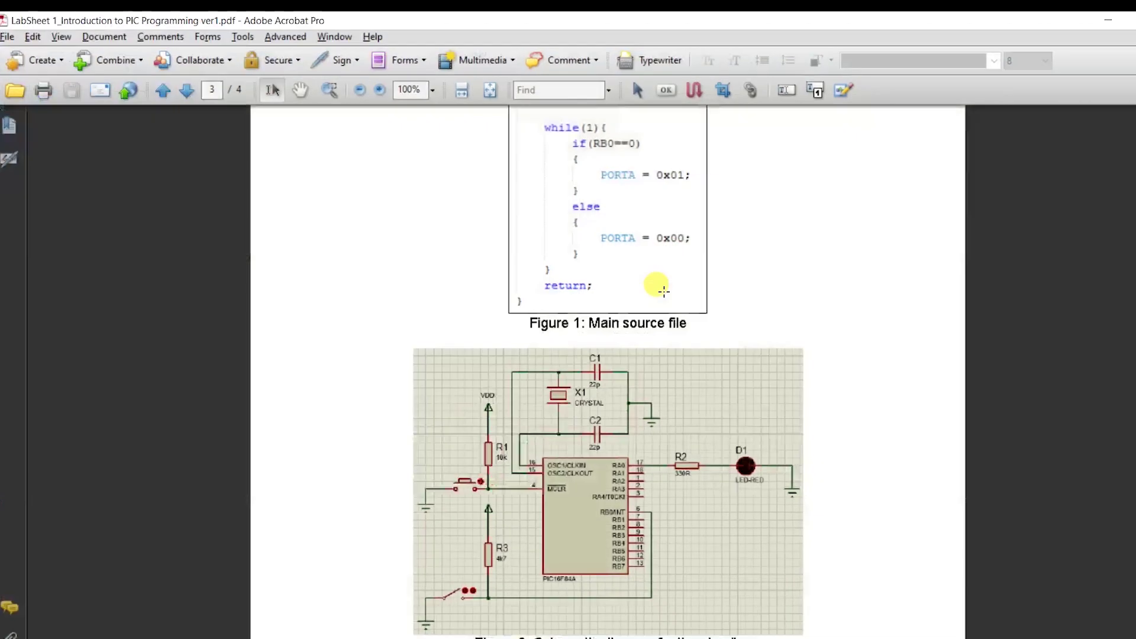
pyautogui.scroll(3, 678, 468)
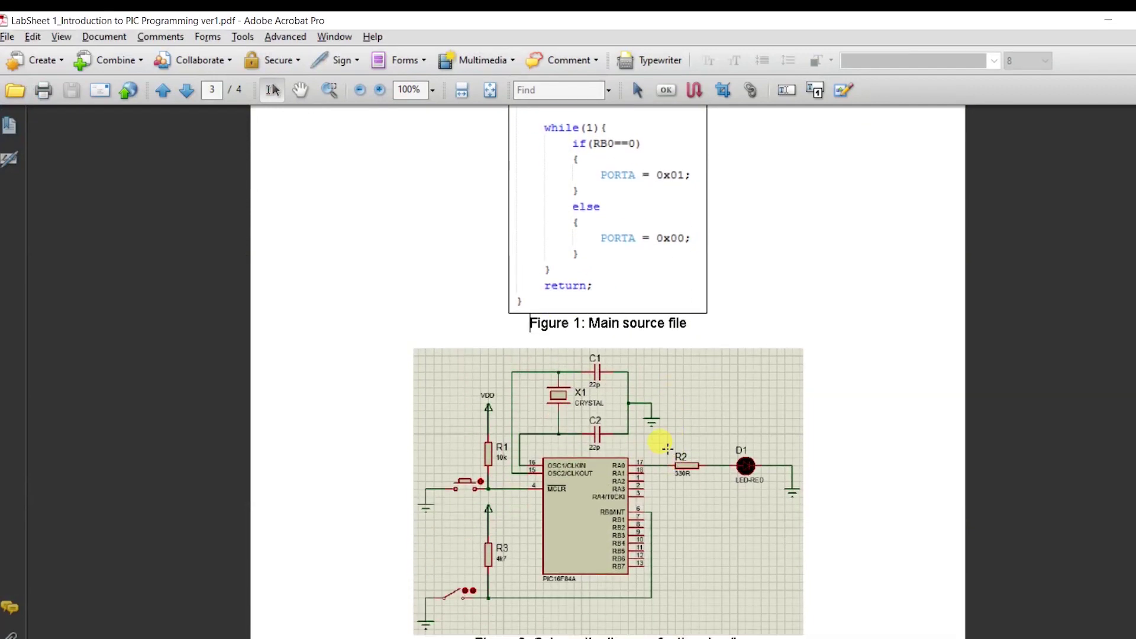
pyautogui.scroll(-3, 678, 468)
pyautogui.hotkey('alt', 'Tab')
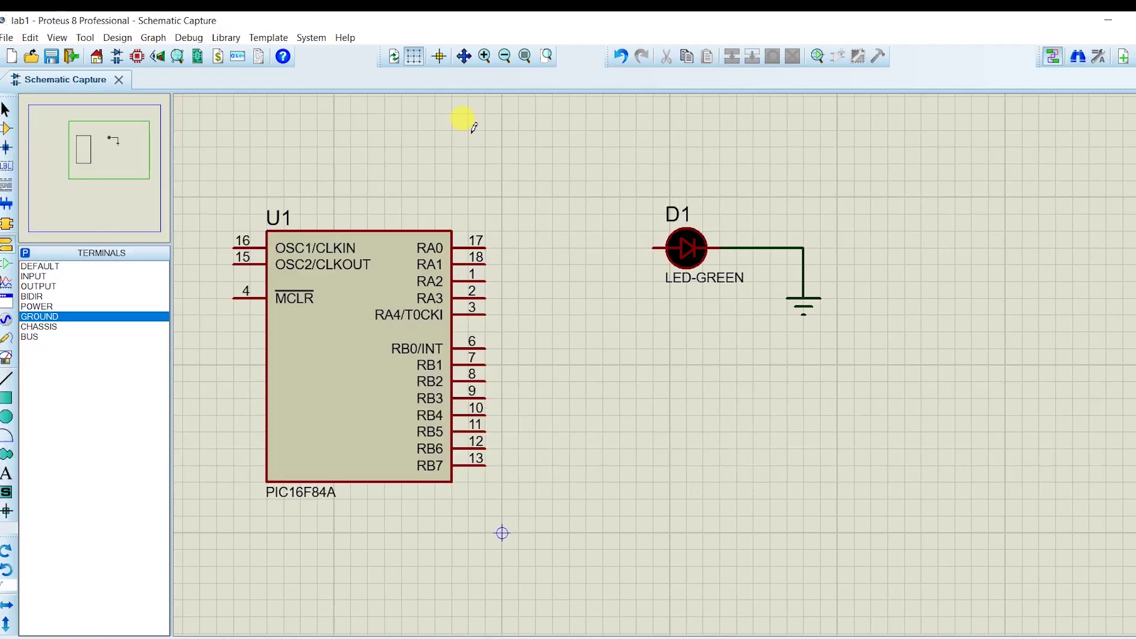
pyautogui.click(6, 131)
pyautogui.click(26, 254)
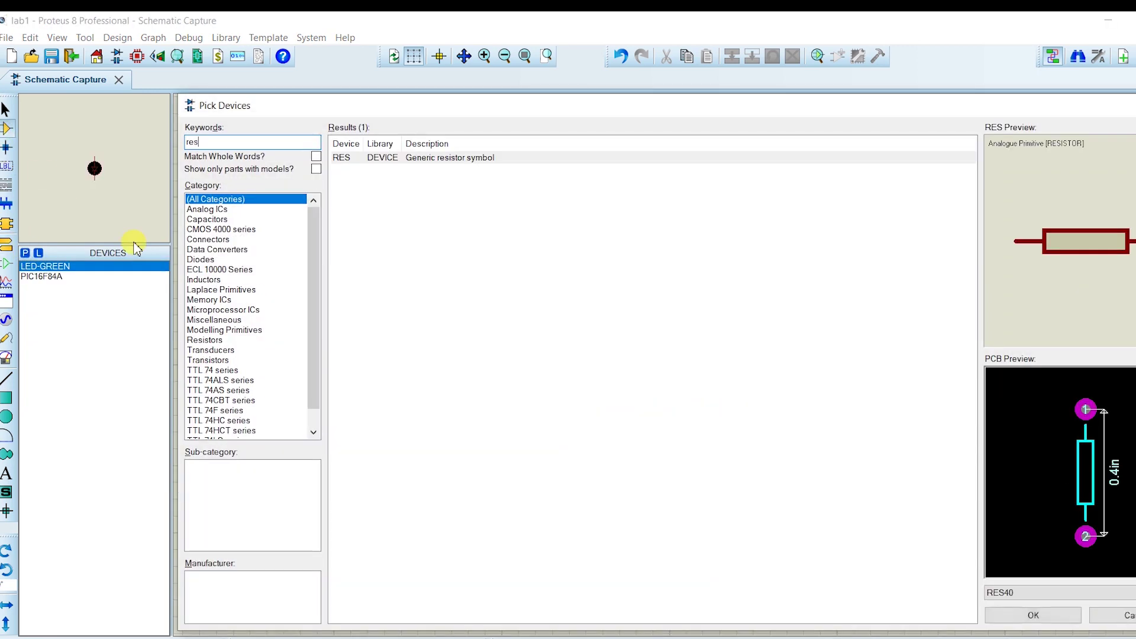
# - Add a RES resistor, place it as R1 between U1 and D1, and set its value to 330
pyautogui.click(434, 158)
pyautogui.click(1014, 616)
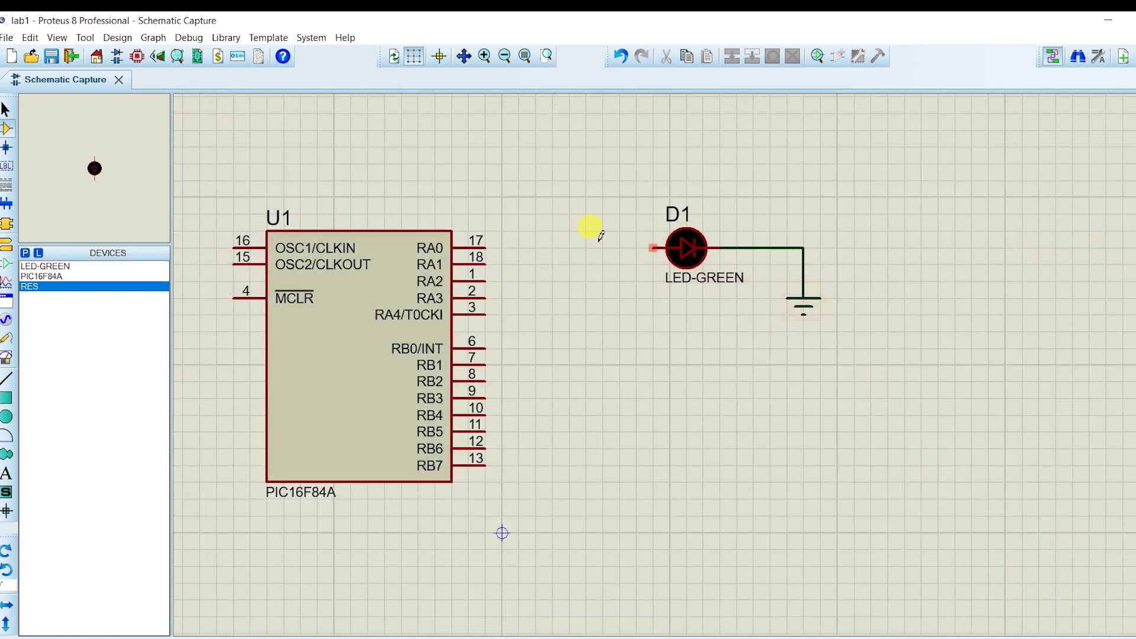
pyautogui.click(564, 271)
pyautogui.doubleClick(570, 277)
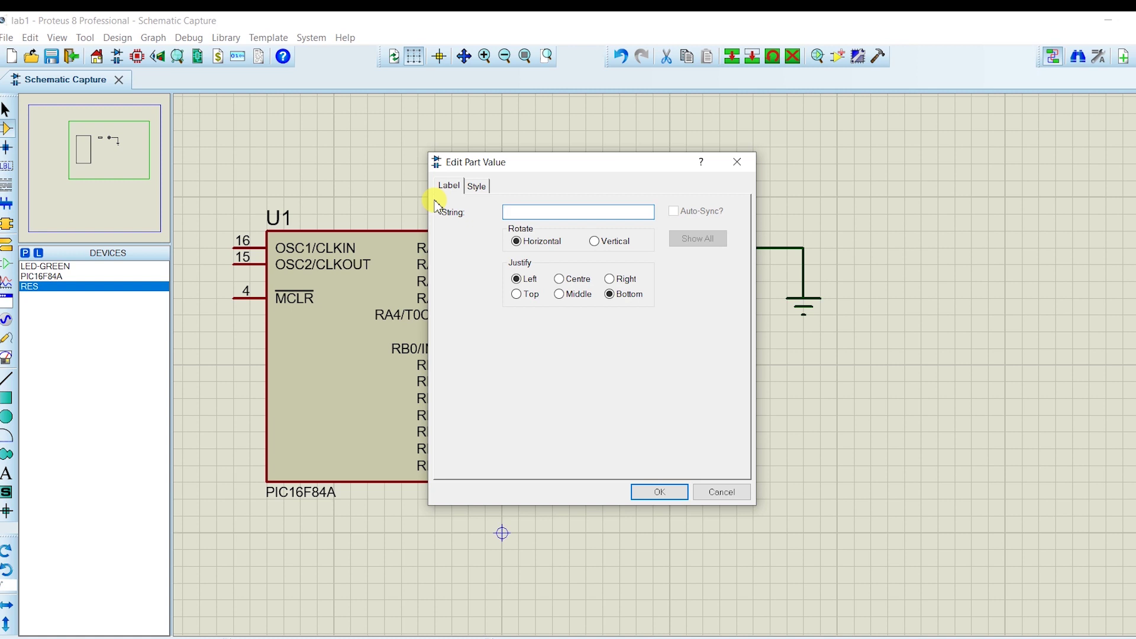
pyautogui.write('330')
pyautogui.press('Return')
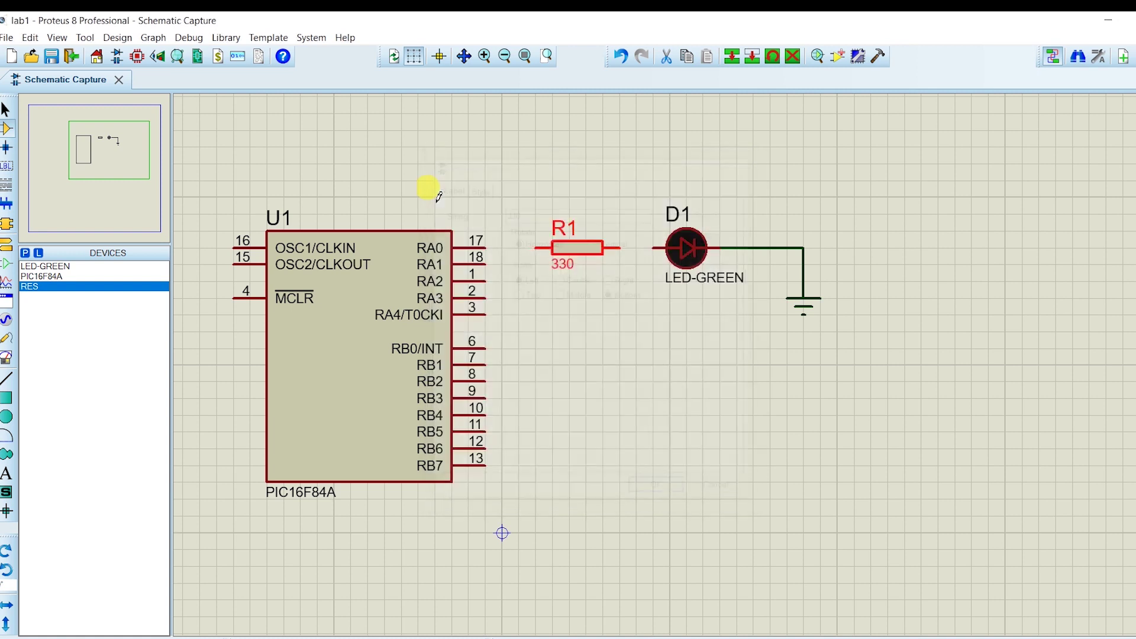
pyautogui.click(530, 266)
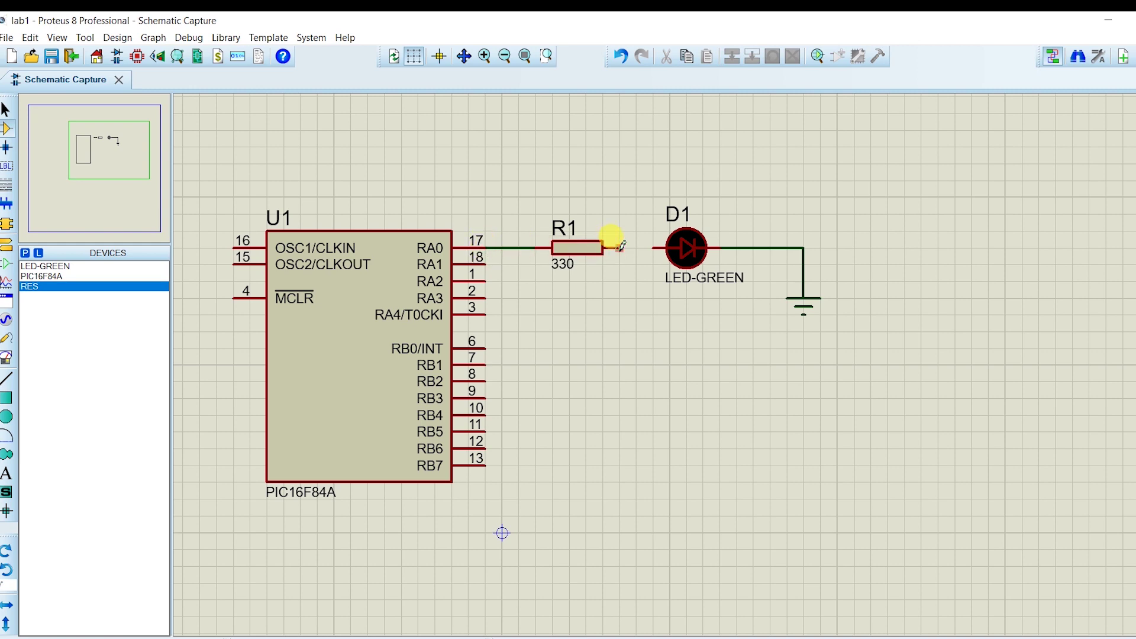
# - After checking the lab sheet figure, place a second resistor, R2 (10k), left of U1
pyautogui.scroll(-2, 627, 275)
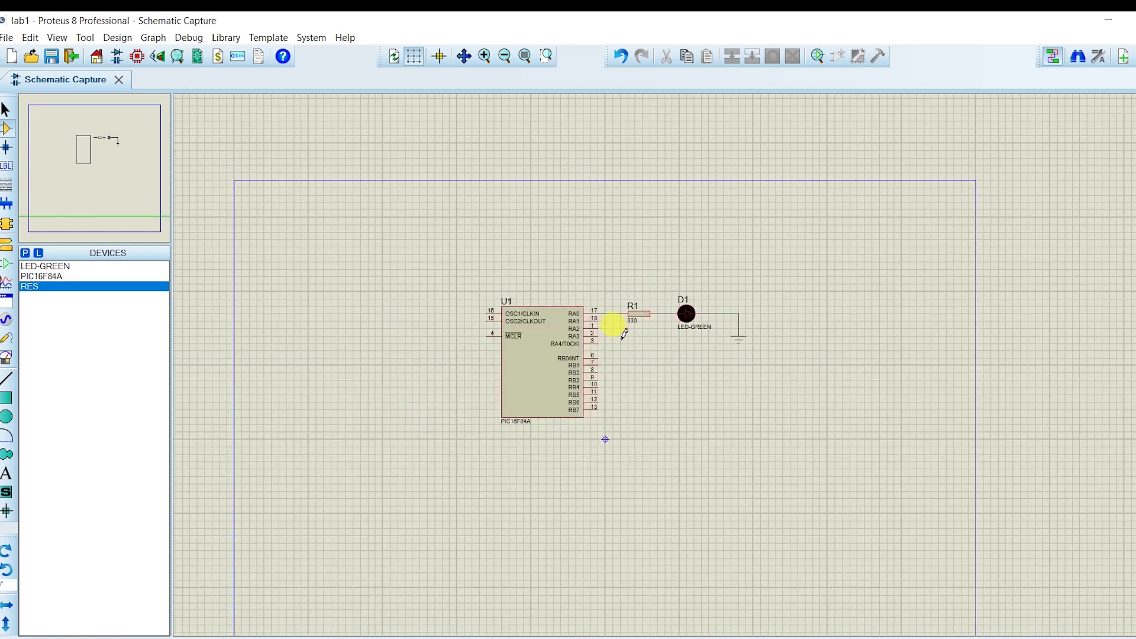
pyautogui.scroll(2, 545, 310)
pyautogui.scroll(1, 690, 374)
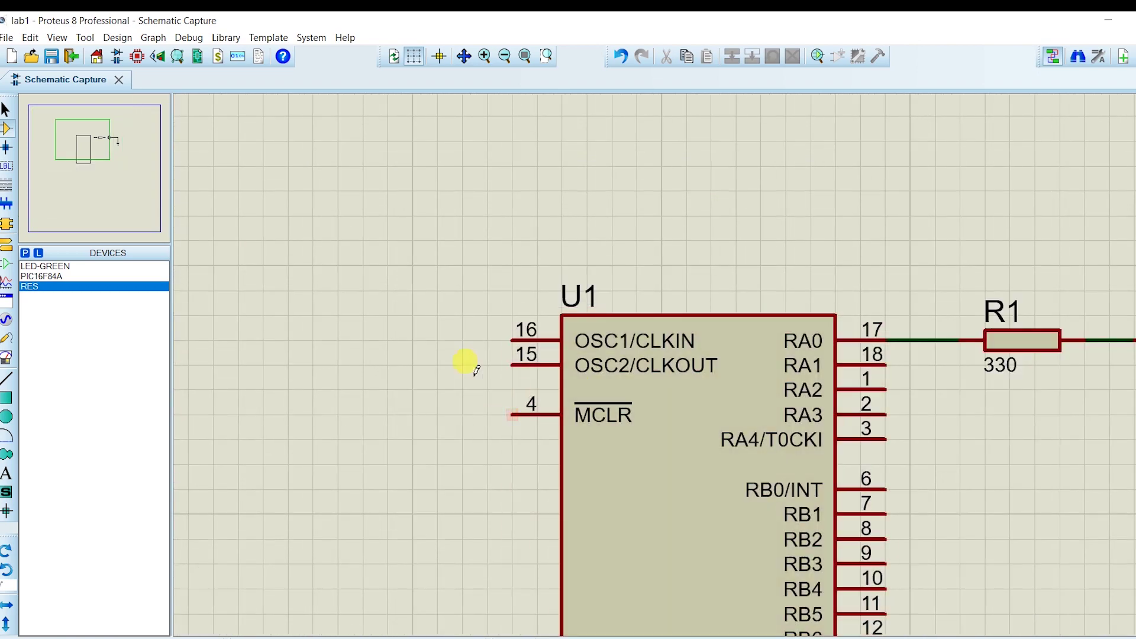
pyautogui.hotkey('alt', 'Tab')
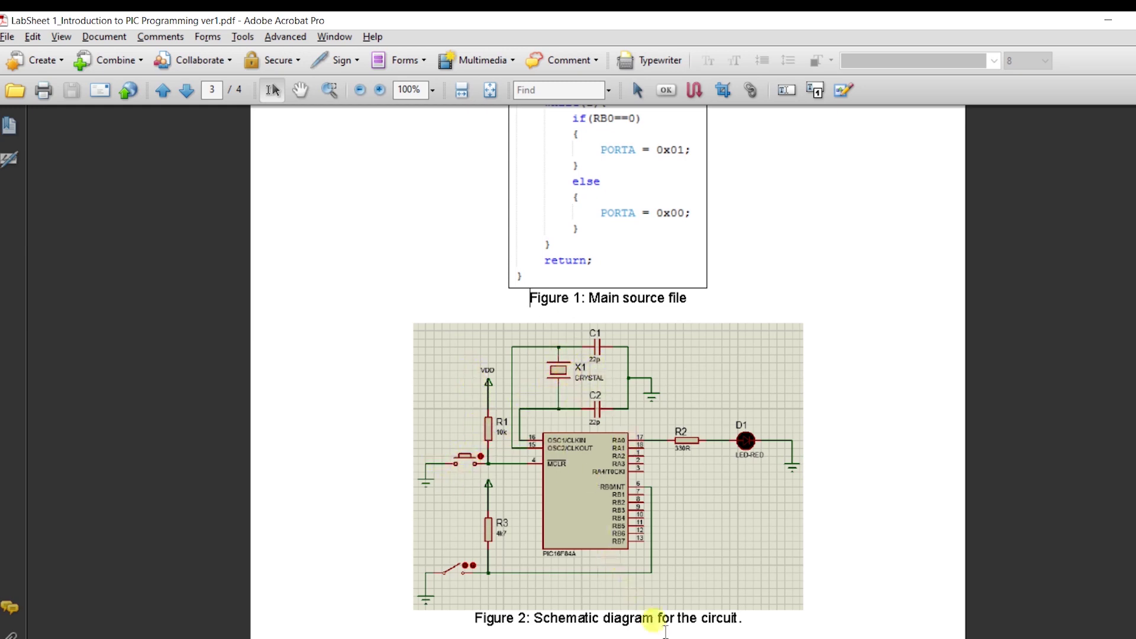
pyautogui.hotkey('alt', 'Tab')
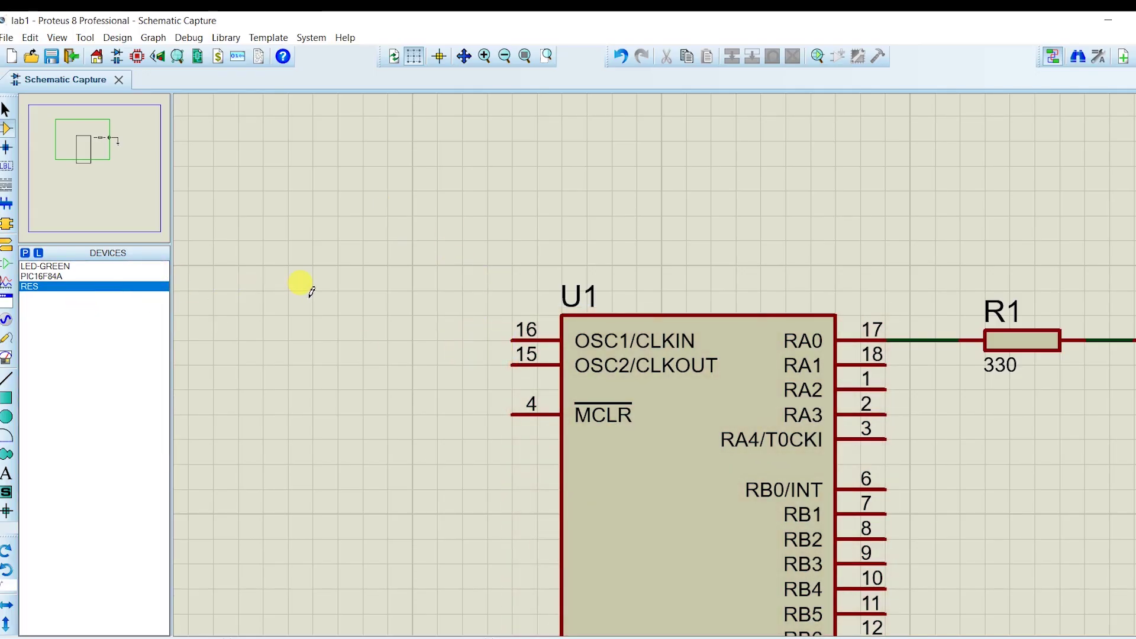
pyautogui.click(375, 365)
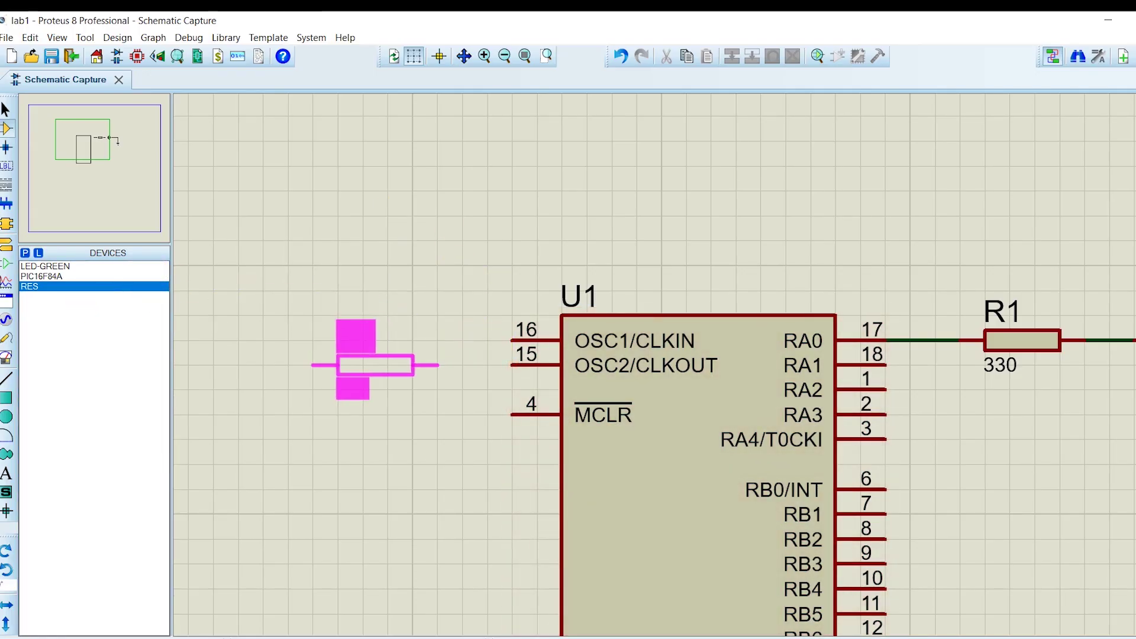
pyautogui.click(325, 216)
# - Rotate R2 clockwise to stand upright and move it down beside U1
pyautogui.rightClick(344, 214)
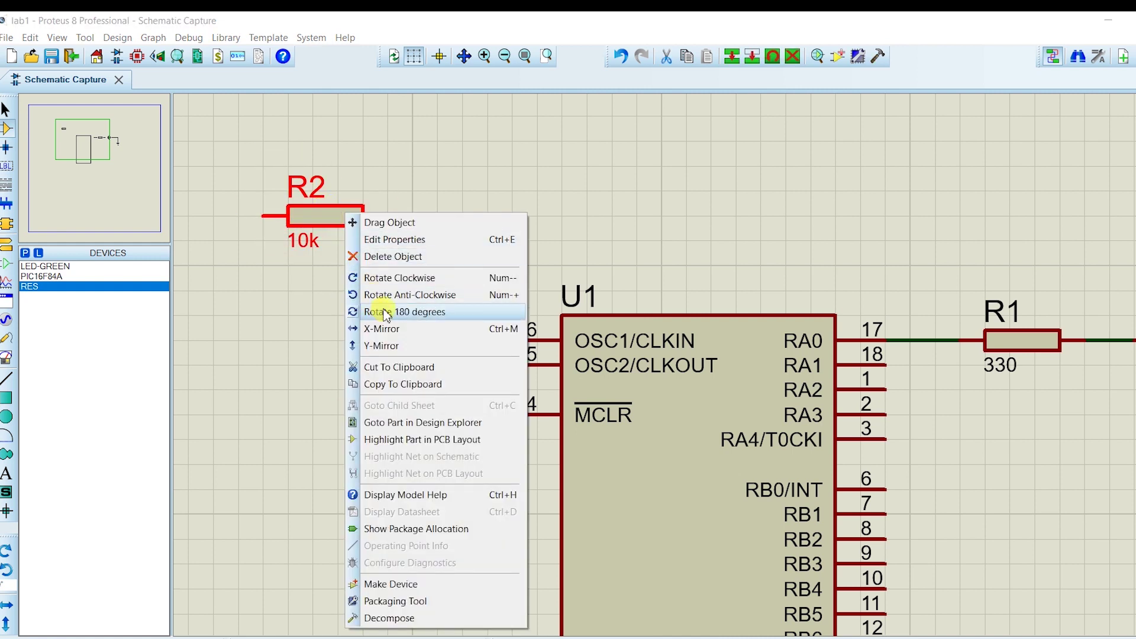
pyautogui.click(365, 278)
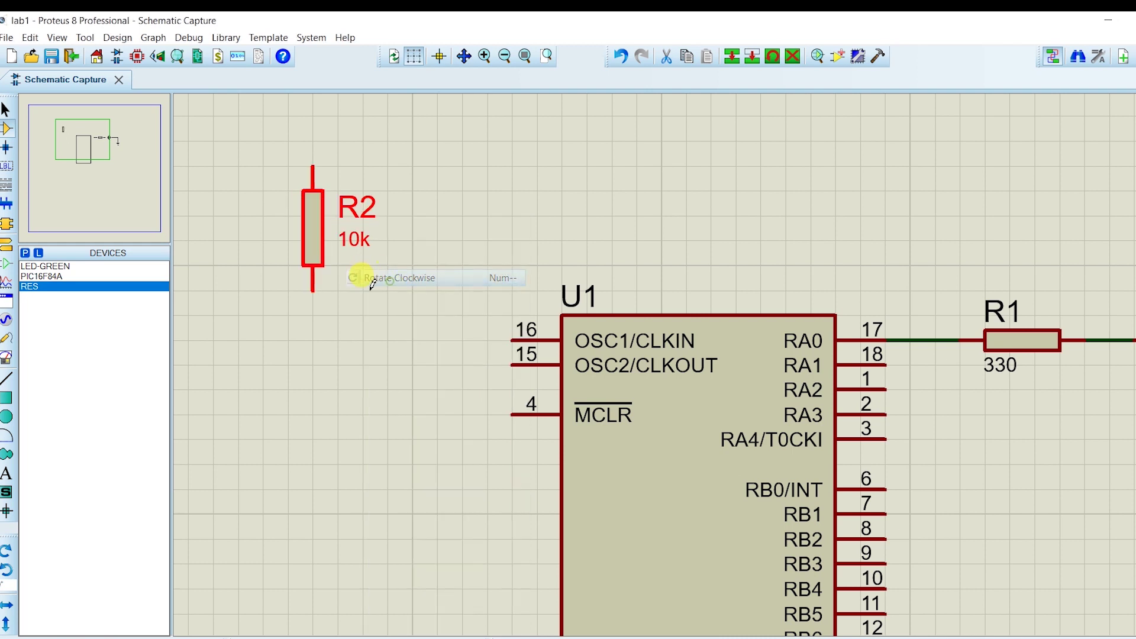
pyautogui.click(304, 223)
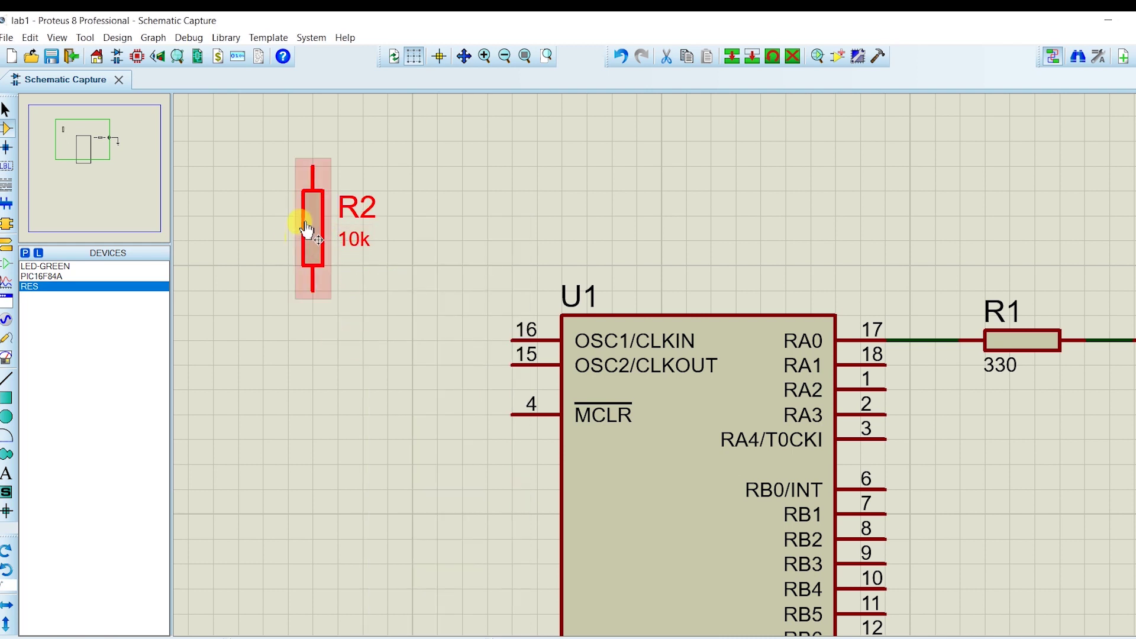
pyautogui.moveTo(304, 223); pyautogui.dragTo(325, 263)
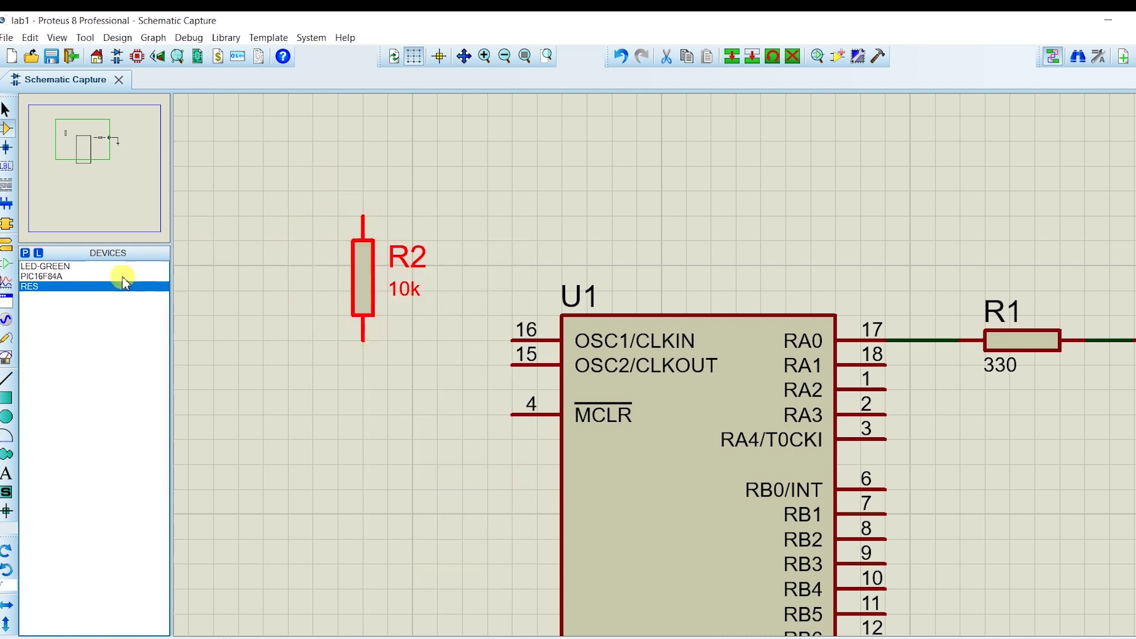
pyautogui.click(254, 300)
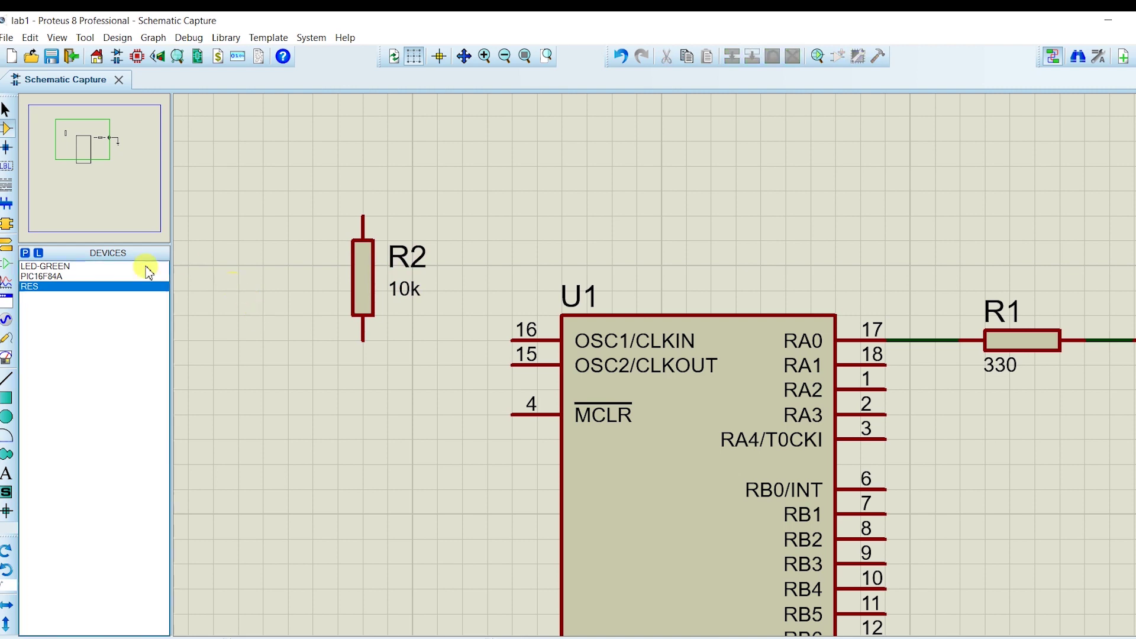
# - Search Pick Devices for 'switch', then 'push', and add the SPST push button BUTTON
pyautogui.click(26, 255)
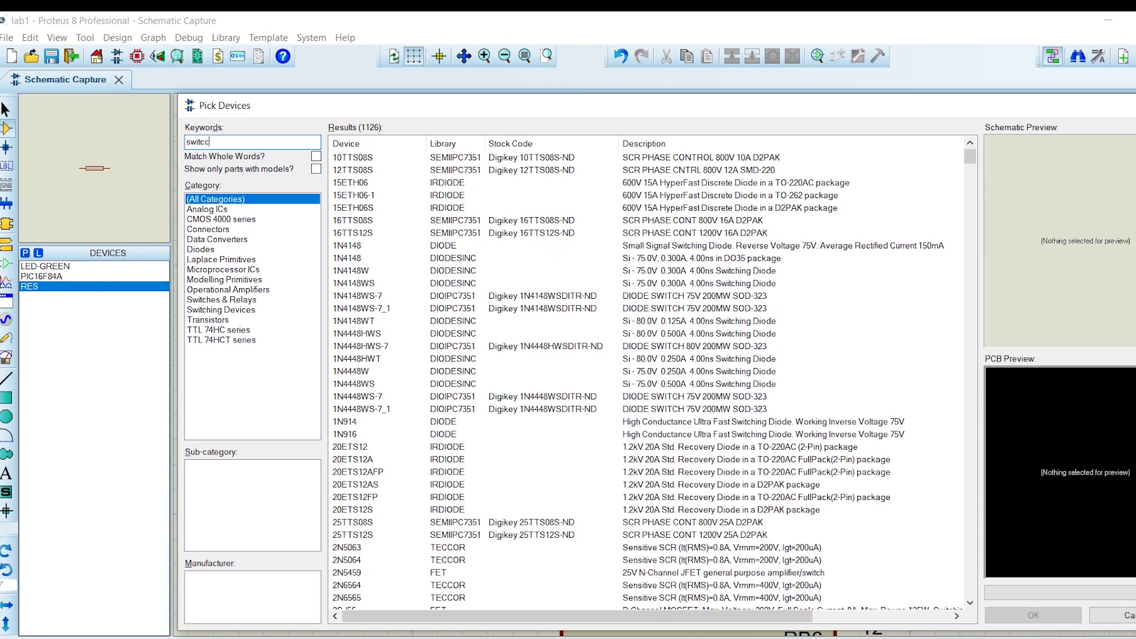
pyautogui.press('BackSpace')
pyautogui.write('h')
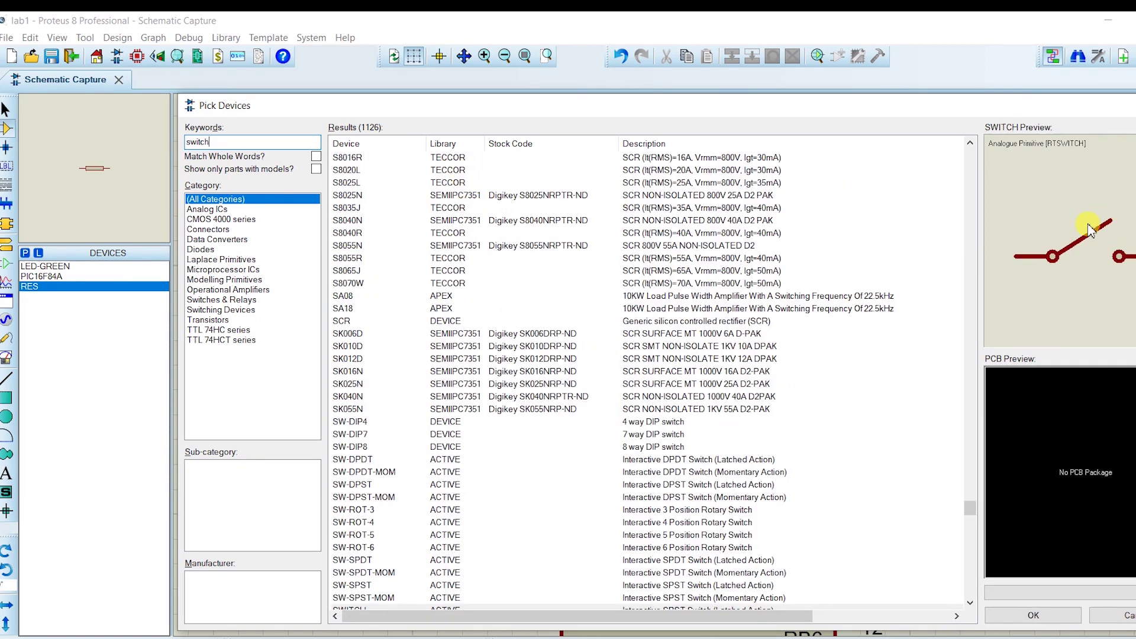
pyautogui.scroll(-8, 757, 266)
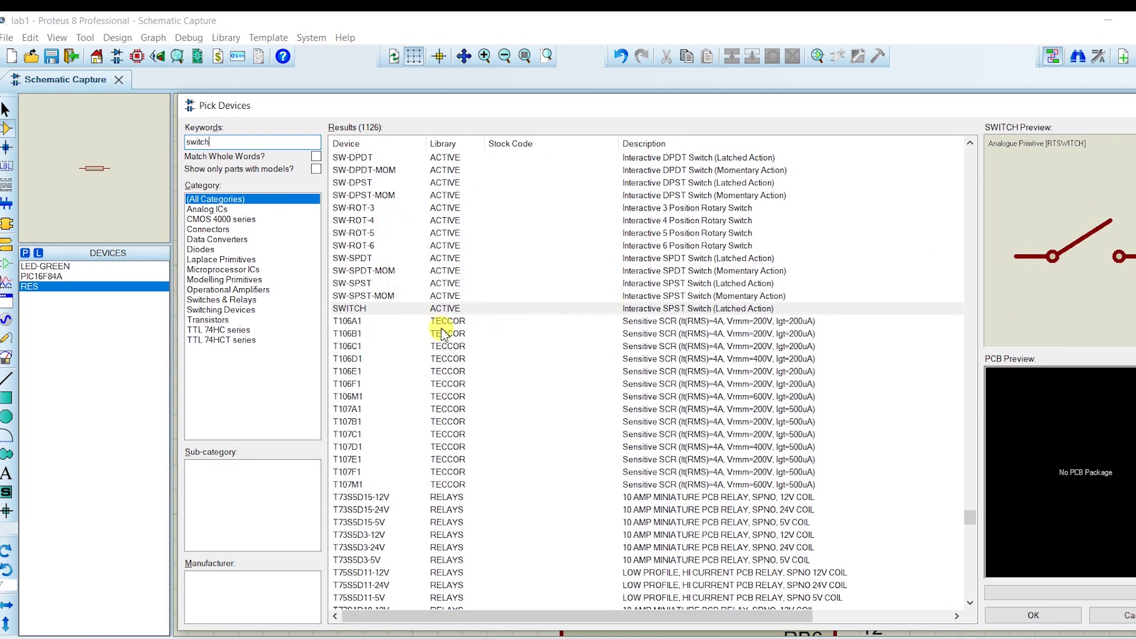
pyautogui.click(416, 310)
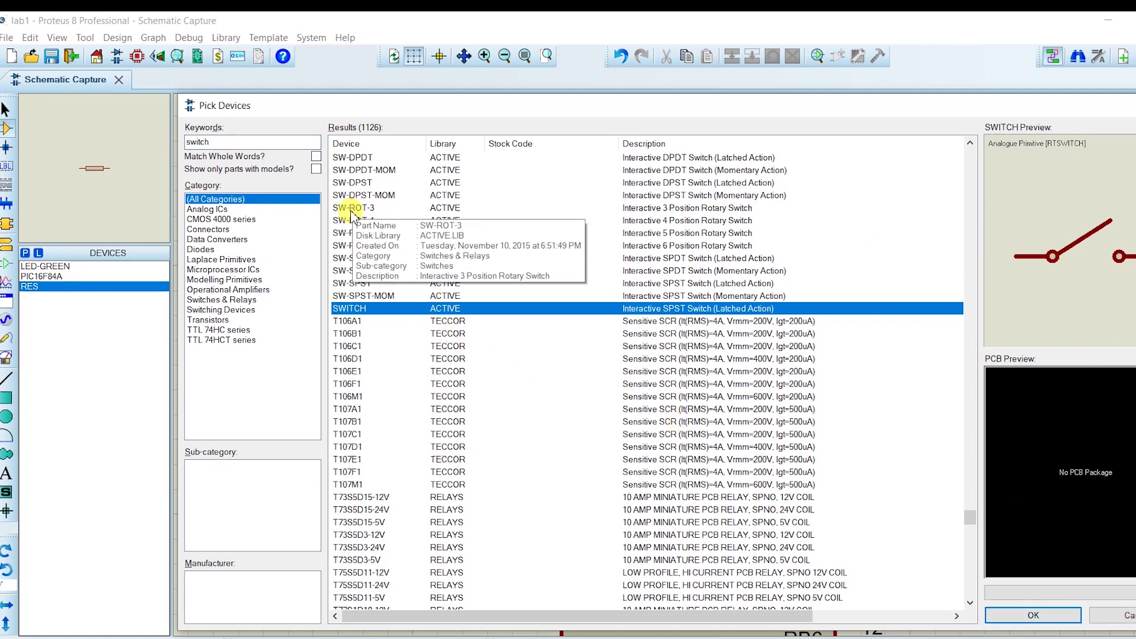
pyautogui.scroll(-5, 391, 278)
pyautogui.scroll(8, 391, 278)
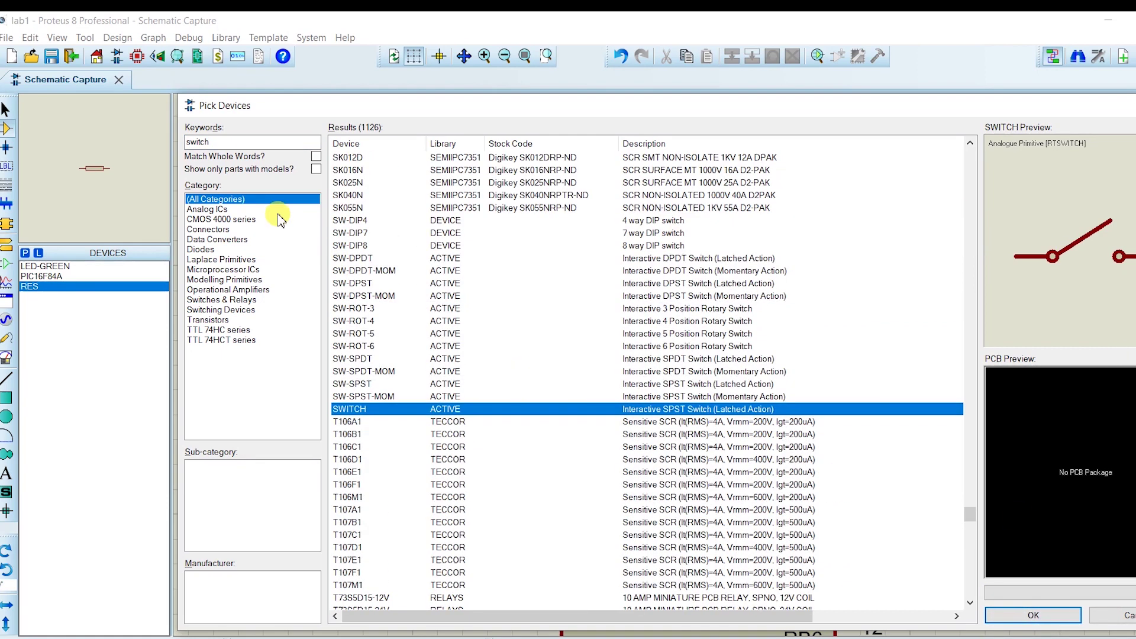
pyautogui.doubleClick(223, 141)
pyautogui.write('push')
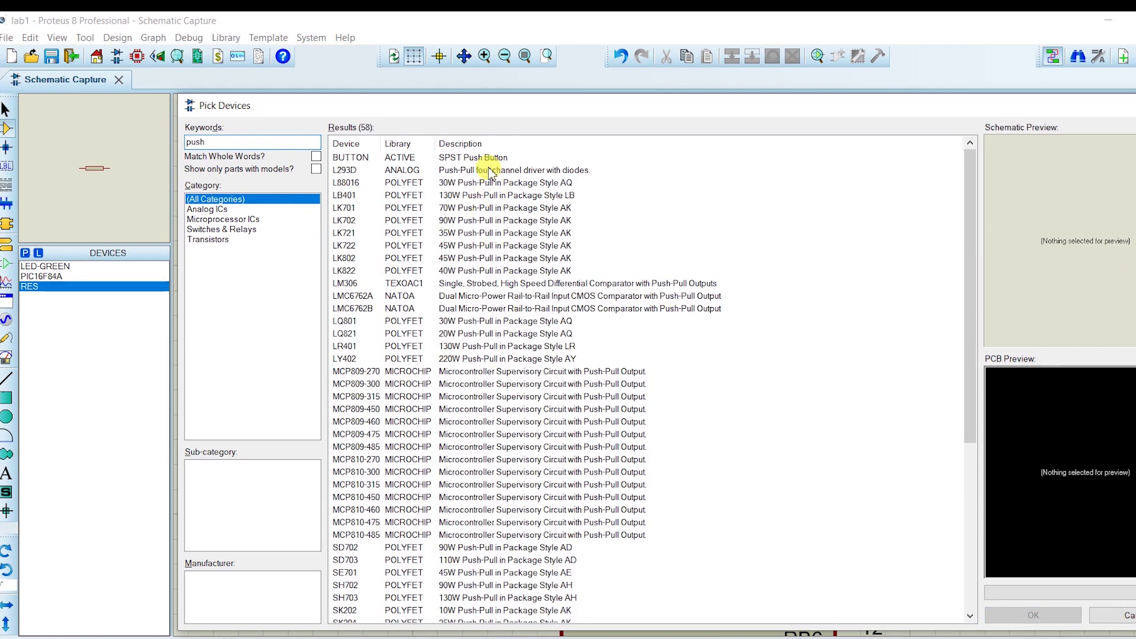
pyautogui.click(456, 157)
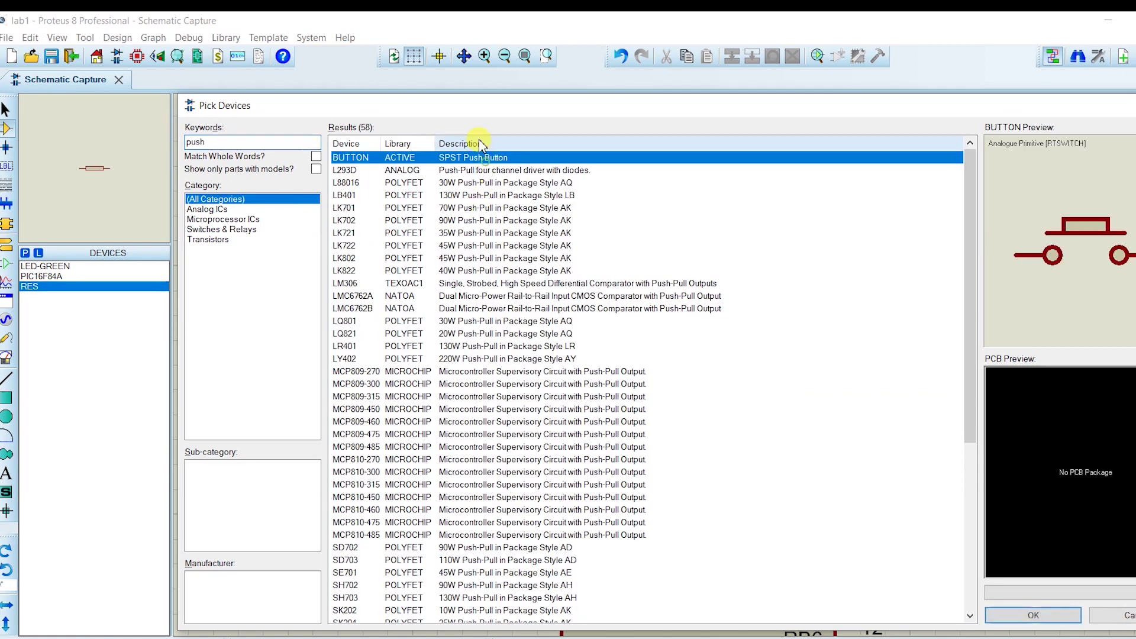
pyautogui.click(1033, 616)
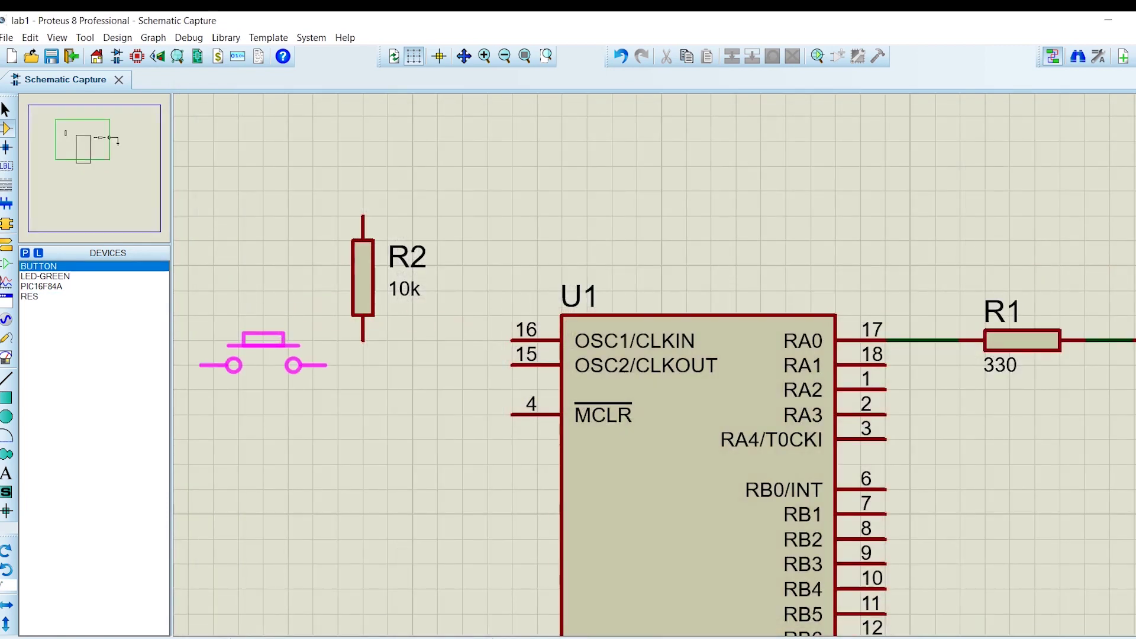
# - Place the push button left of R2, comparing against the lab sheet
pyautogui.click(328, 378)
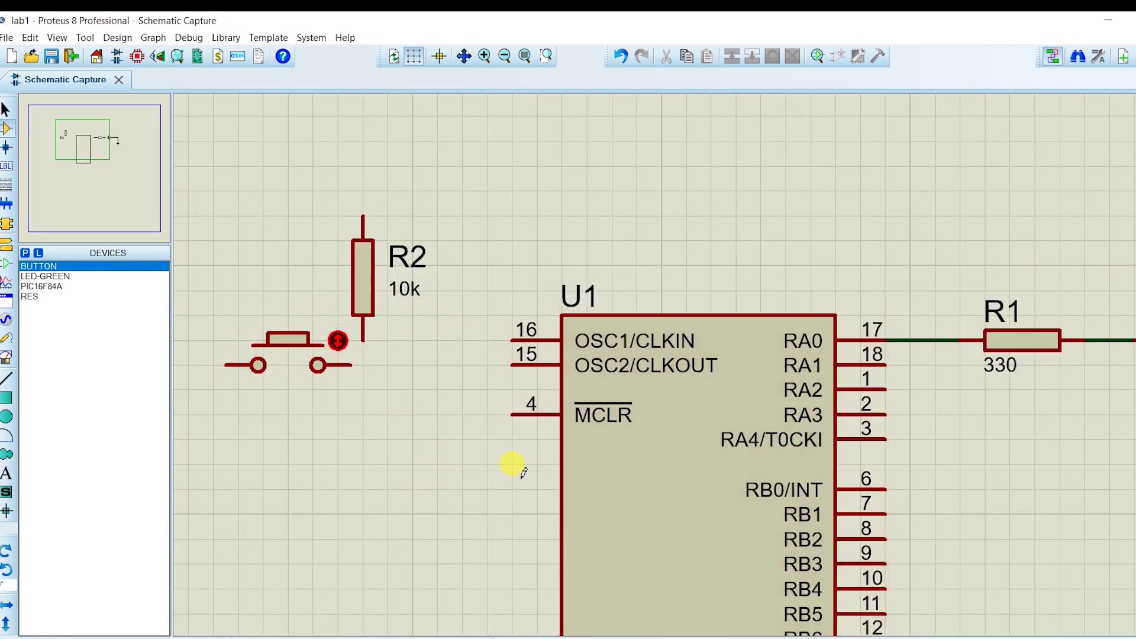
pyautogui.hotkey('alt', 'Tab')
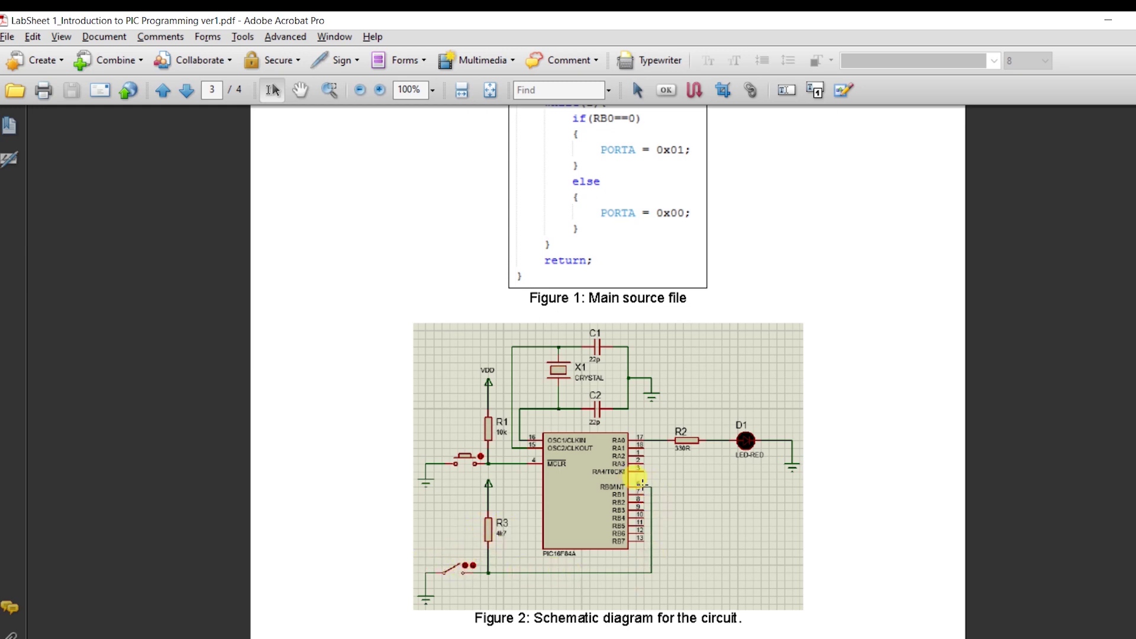
pyautogui.hotkey('alt', 'Tab')
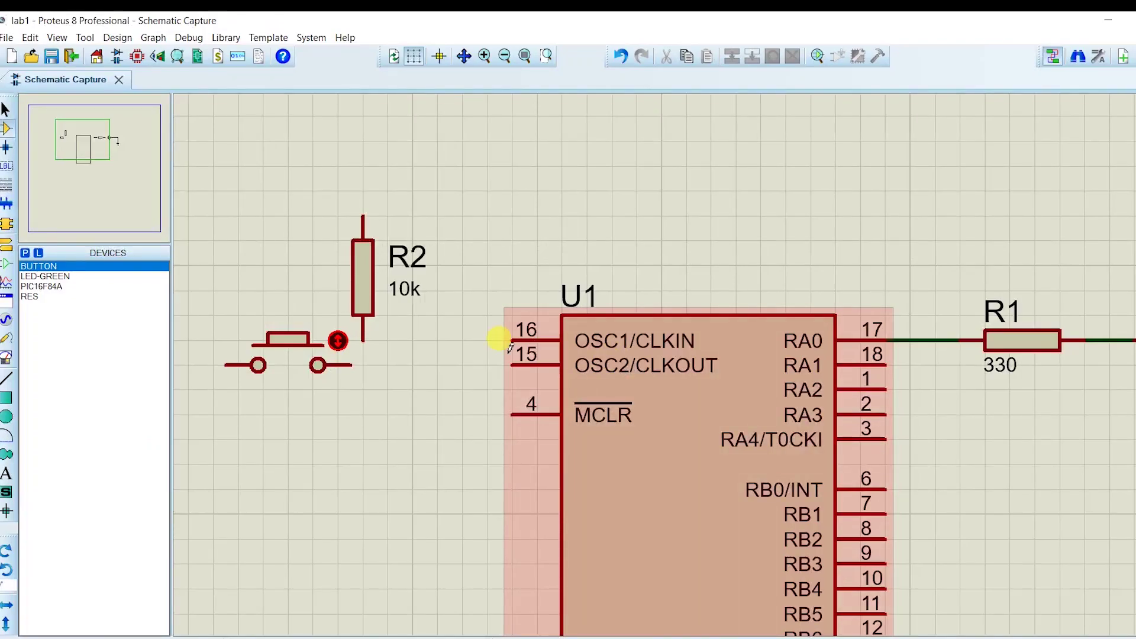
# - Wire R2's lower pin to the button's right terminal, then select R2 with its button
pyautogui.click(364, 342)
pyautogui.click(353, 365)
pyautogui.rightClick(342, 302)
pyautogui.click(321, 289)
pyautogui.press('Escape')
pyautogui.scroll(-2, 361, 299)
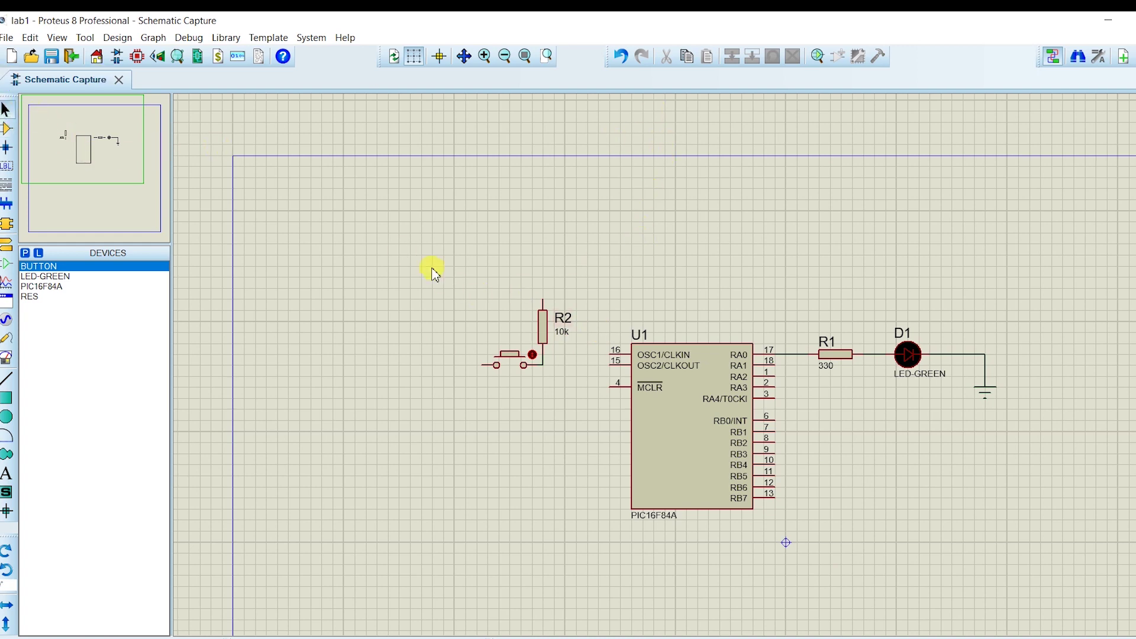
pyautogui.moveTo(432, 267); pyautogui.dragTo(598, 464)
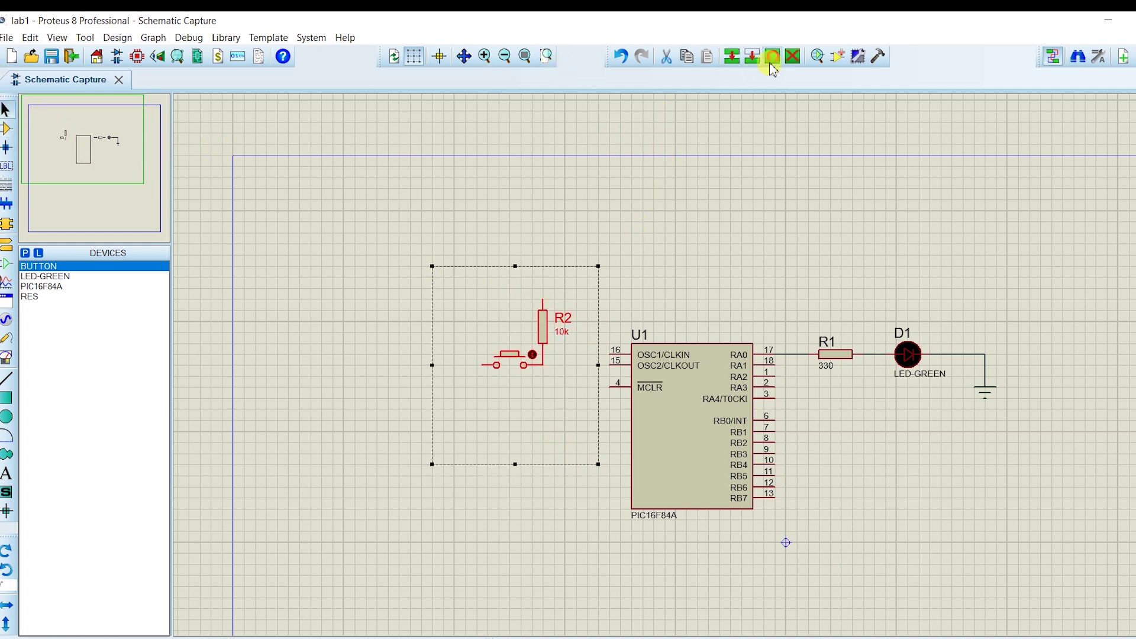
# - Block-copy R2 and its button below as R3 with a button, and move the original pair lower
pyautogui.click(732, 57)
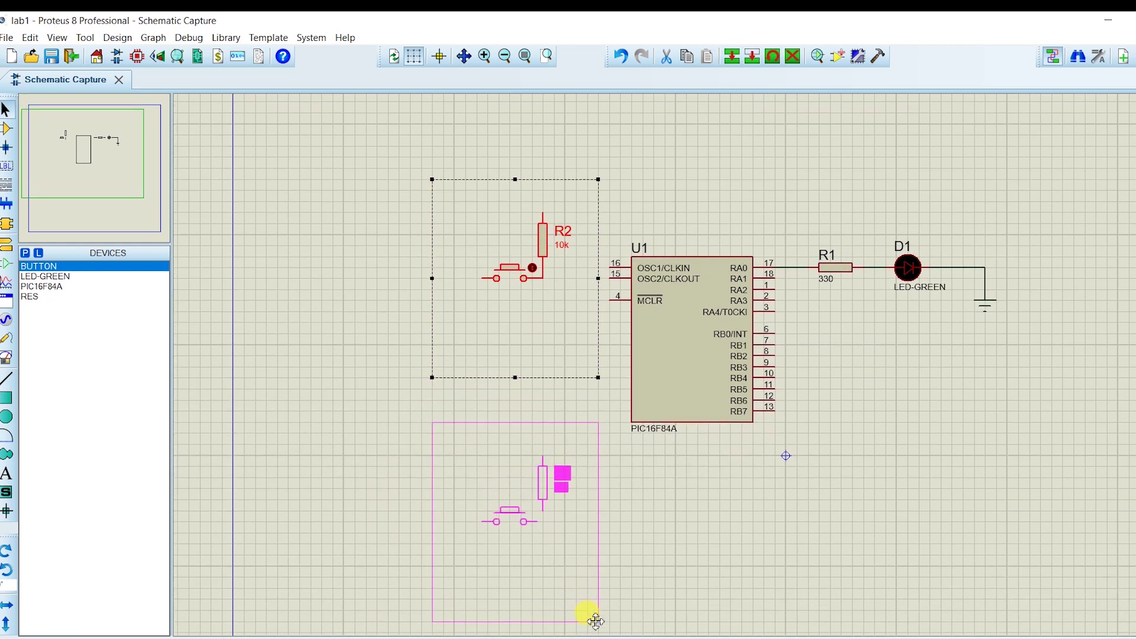
pyautogui.click(594, 618)
pyautogui.rightClick(675, 553)
pyautogui.click(401, 462)
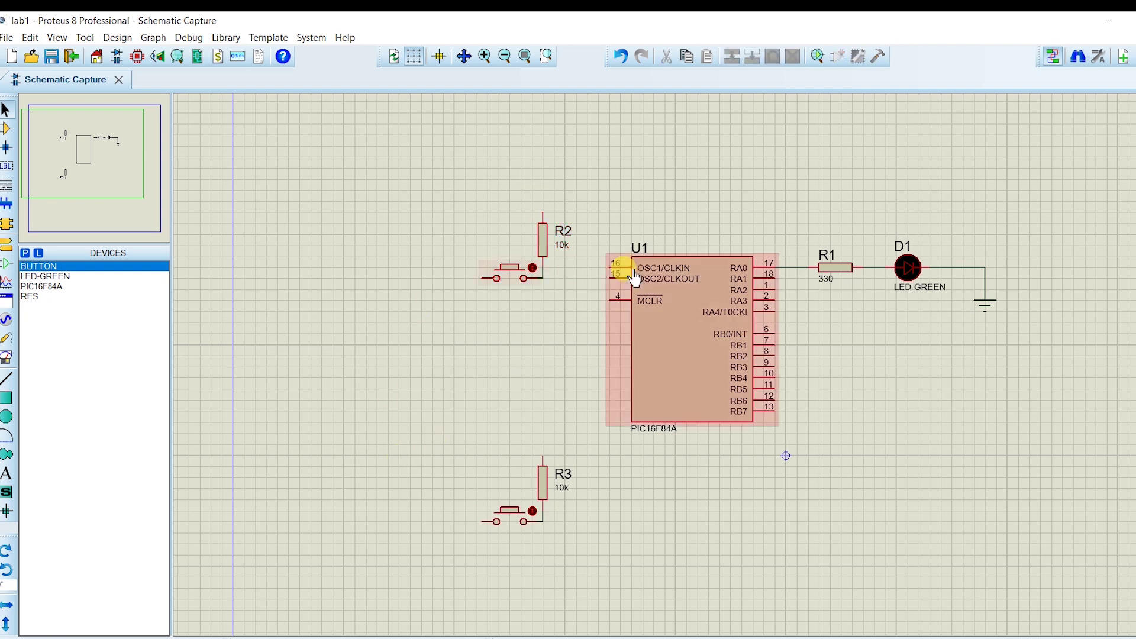
pyautogui.moveTo(410, 179); pyautogui.dragTo(576, 290)
pyautogui.moveTo(540, 229); pyautogui.dragTo(550, 267)
pyautogui.click(472, 381)
# - Wire U1's MCLR pin 4 to the R2/button junction and check the lab sheet
pyautogui.scroll(3, 685, 363)
pyautogui.click(839, 364)
pyautogui.click(673, 365)
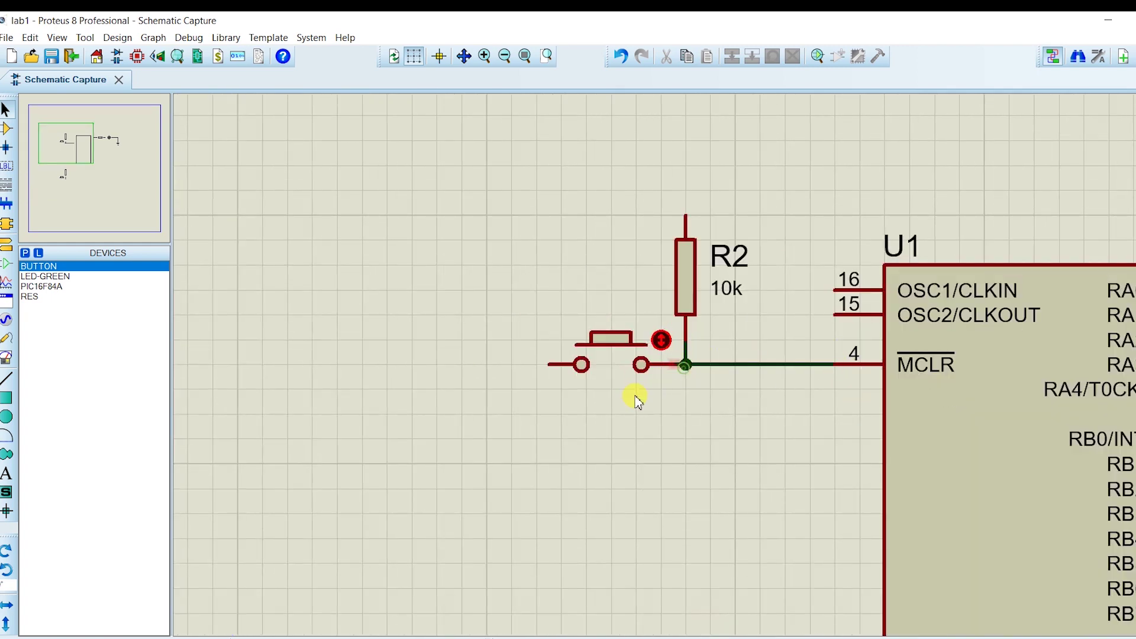
pyautogui.scroll(-3, 680, 379)
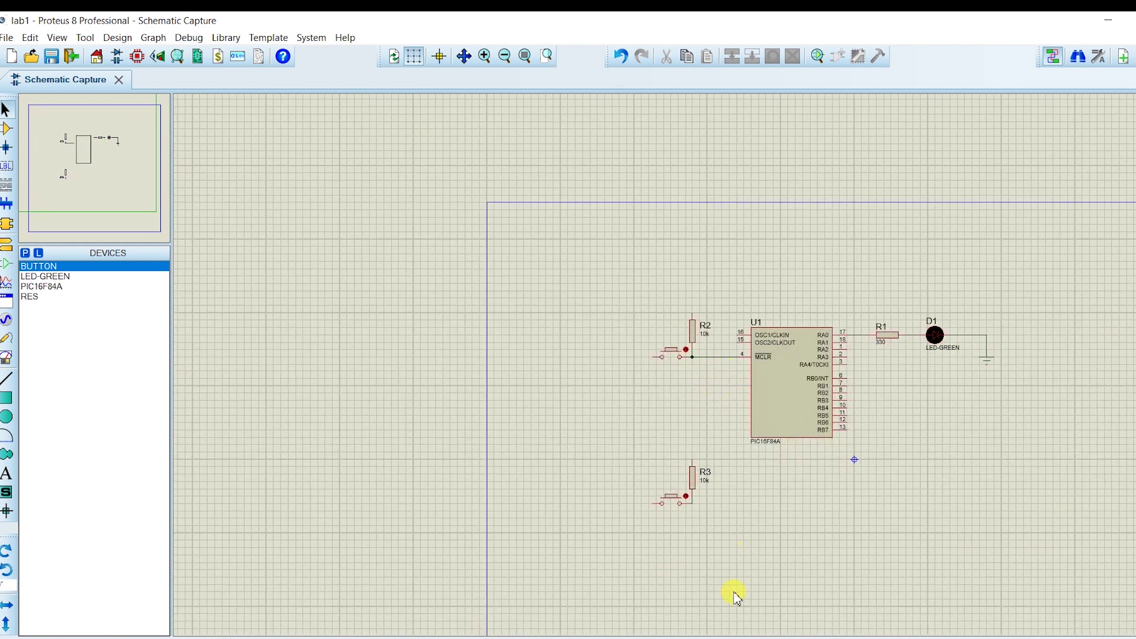
pyautogui.hotkey('alt', 'Tab')
pyautogui.hotkey('alt', 'Tab')
# - Place a POWER terminal above R2 and wire R2's top pin to it
pyautogui.click(6, 243)
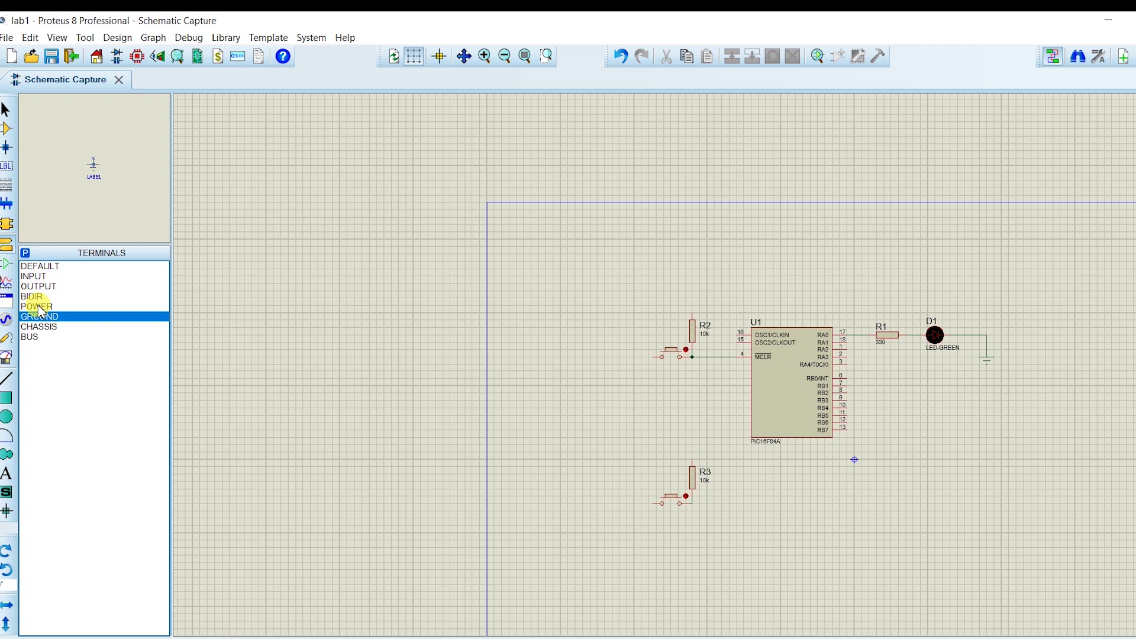
pyautogui.click(39, 307)
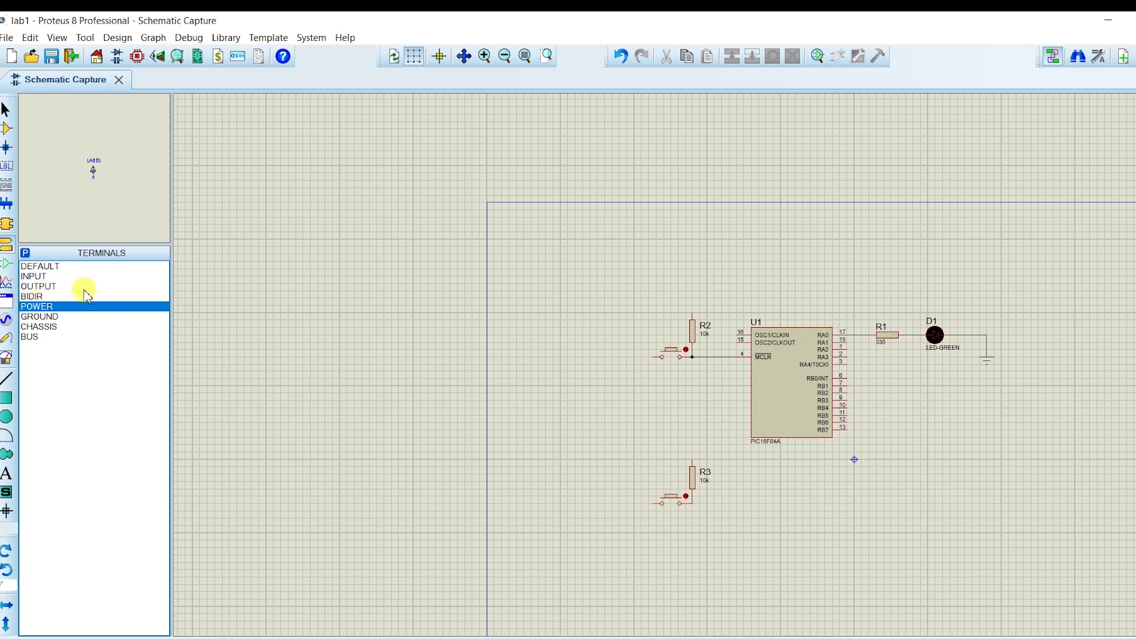
pyautogui.click(692, 288)
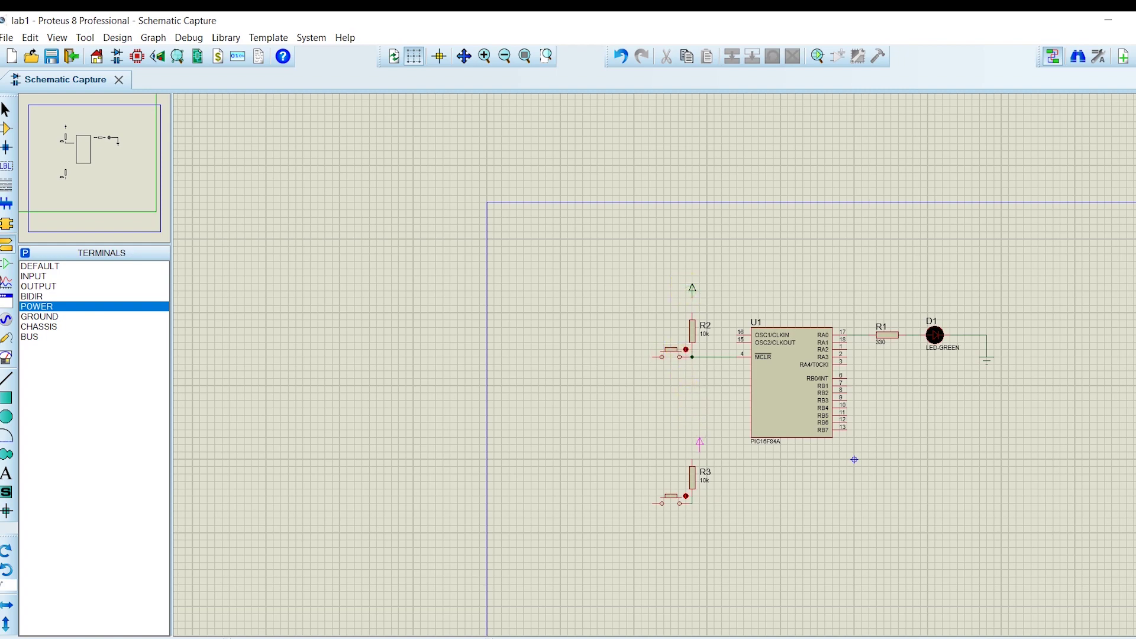
pyautogui.scroll(1, 691, 289)
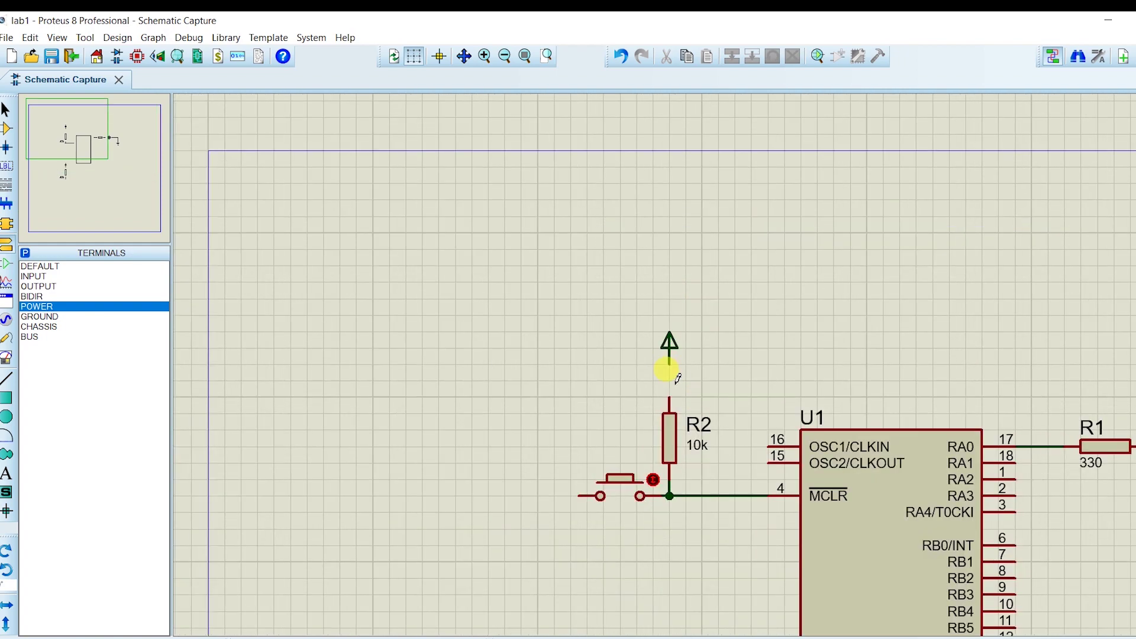
pyautogui.click(673, 387)
pyautogui.click(667, 357)
pyautogui.scroll(-2, 627, 448)
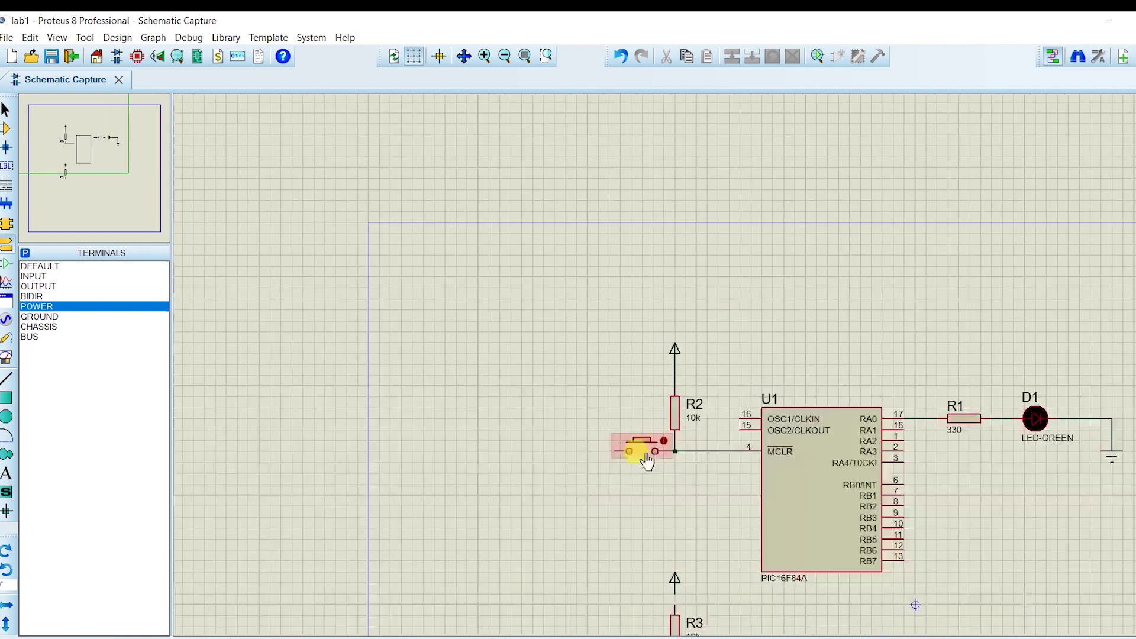
# - Place a GROUND terminal below R2's push button
pyautogui.click(41, 316)
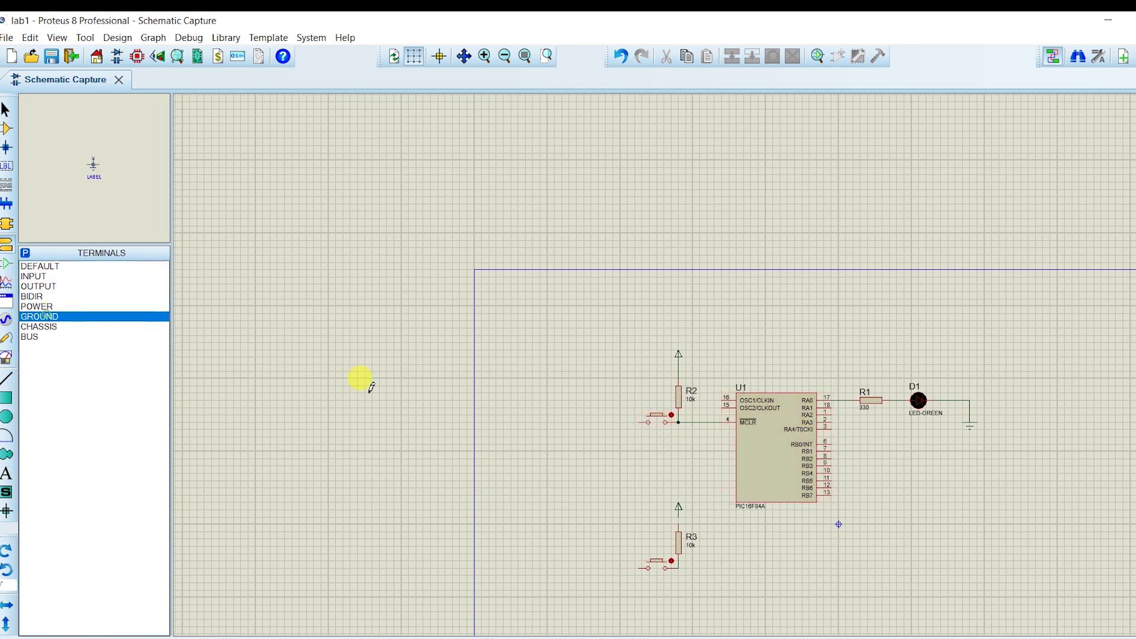
pyautogui.click(627, 453)
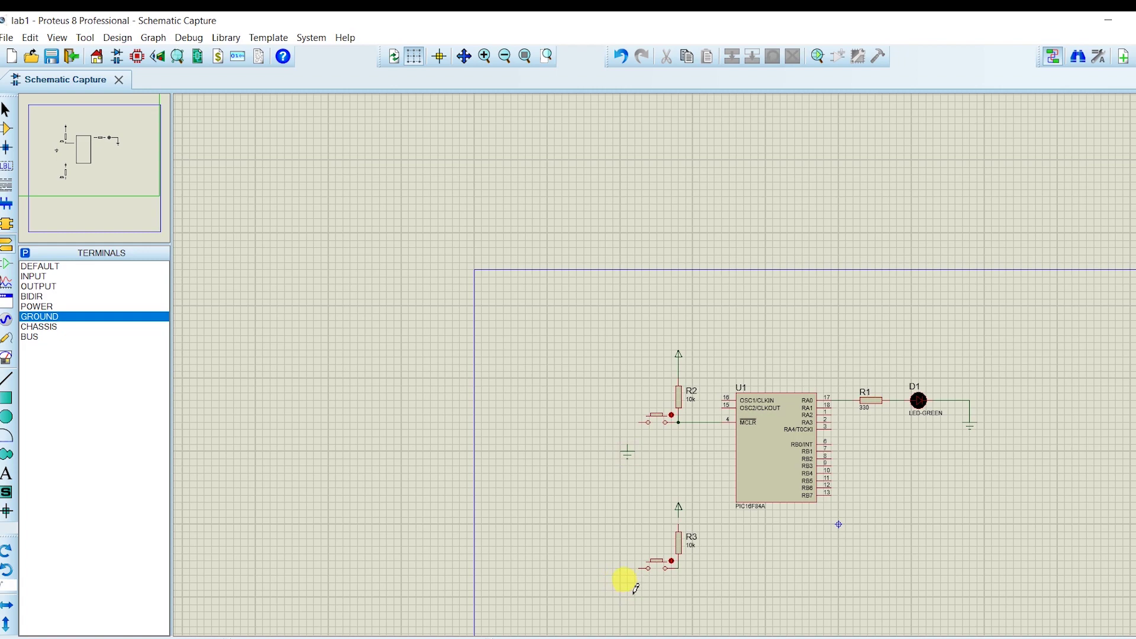
pyautogui.scroll(-1, 631, 591)
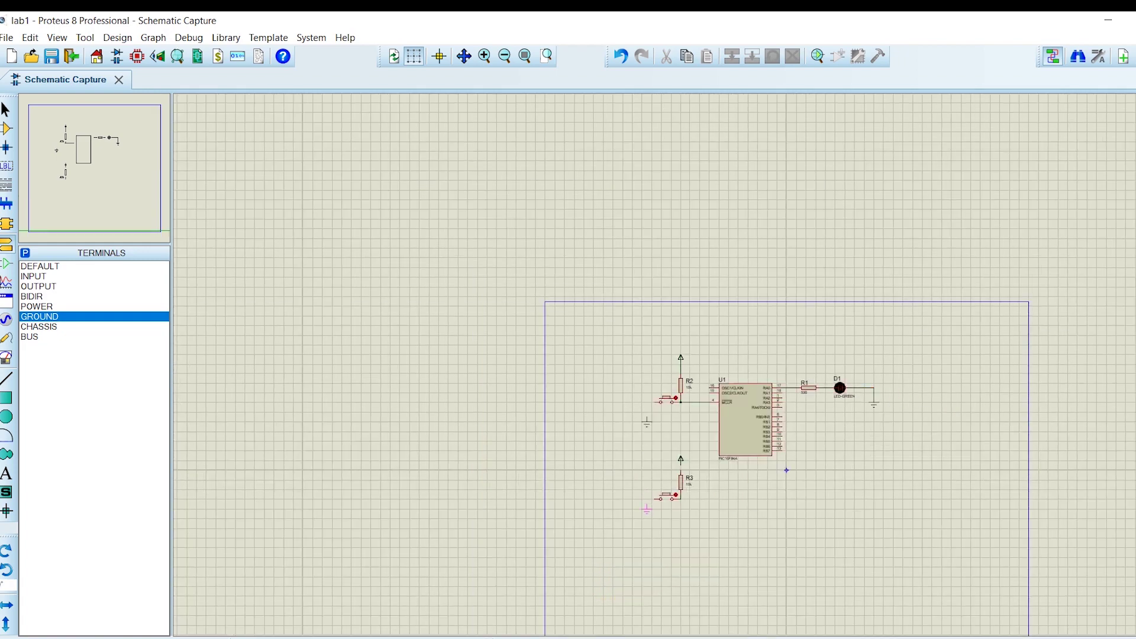
# - Wire the push button's left pin to a ground terminal
pyautogui.scroll(3, 645, 435)
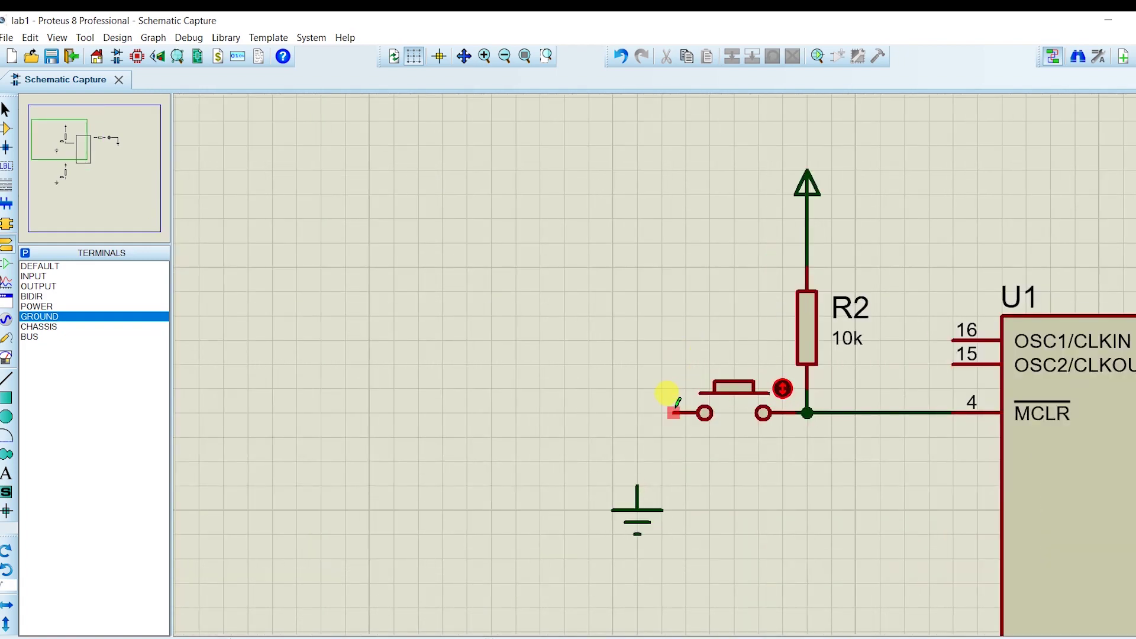
pyautogui.click(675, 410)
pyautogui.click(639, 490)
pyautogui.scroll(-3, 656, 500)
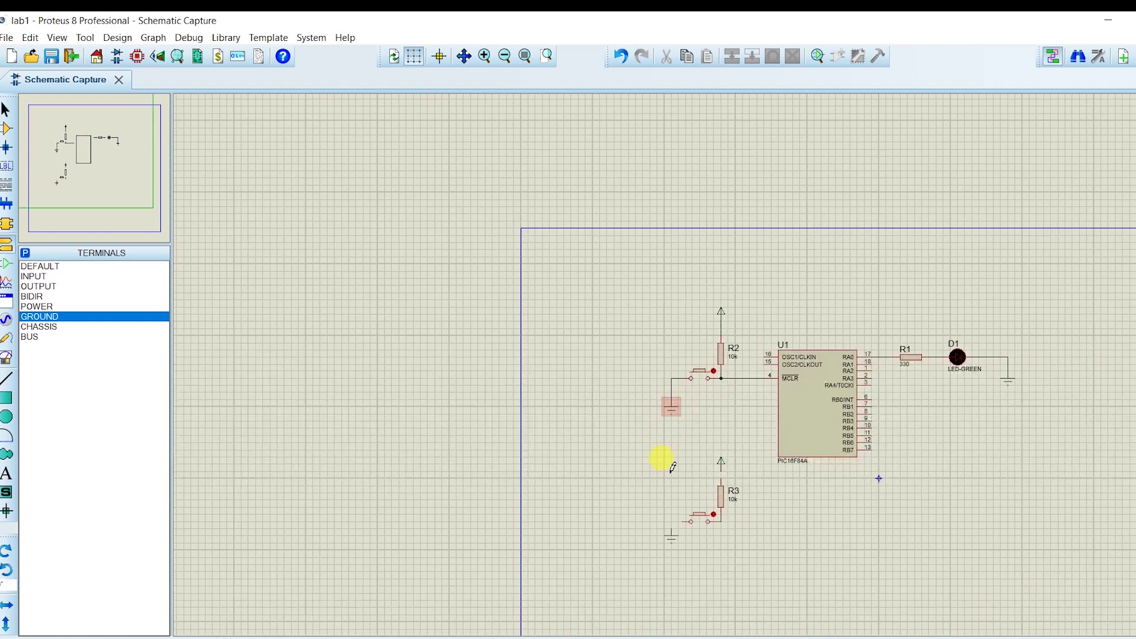
pyautogui.scroll(2, 675, 536)
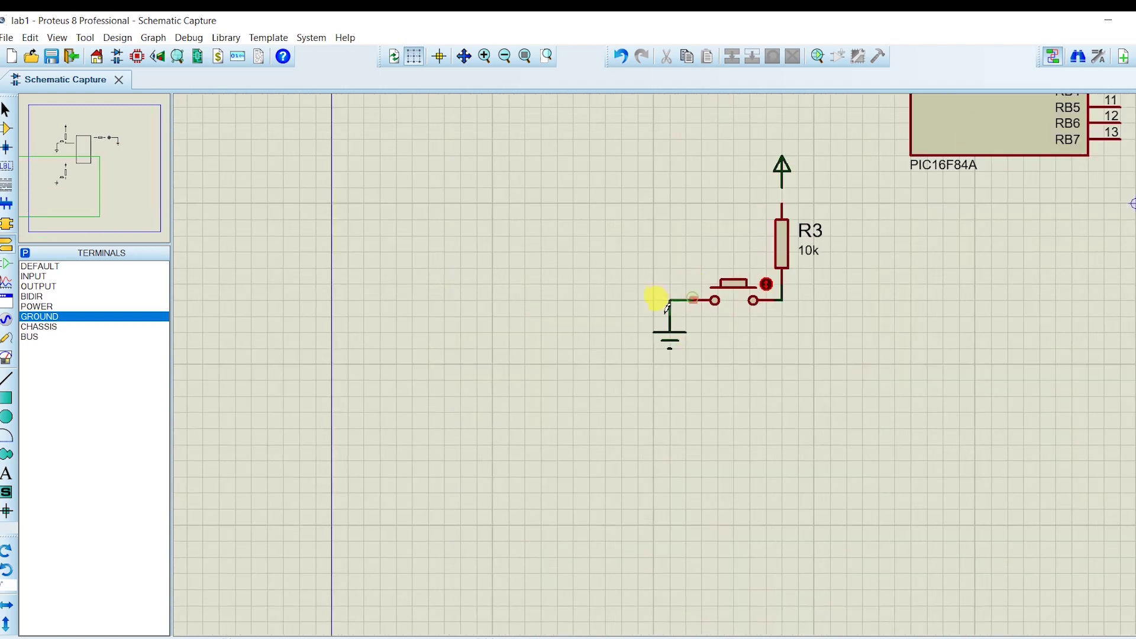
pyautogui.scroll(-3, 786, 322)
pyautogui.scroll(3, 679, 360)
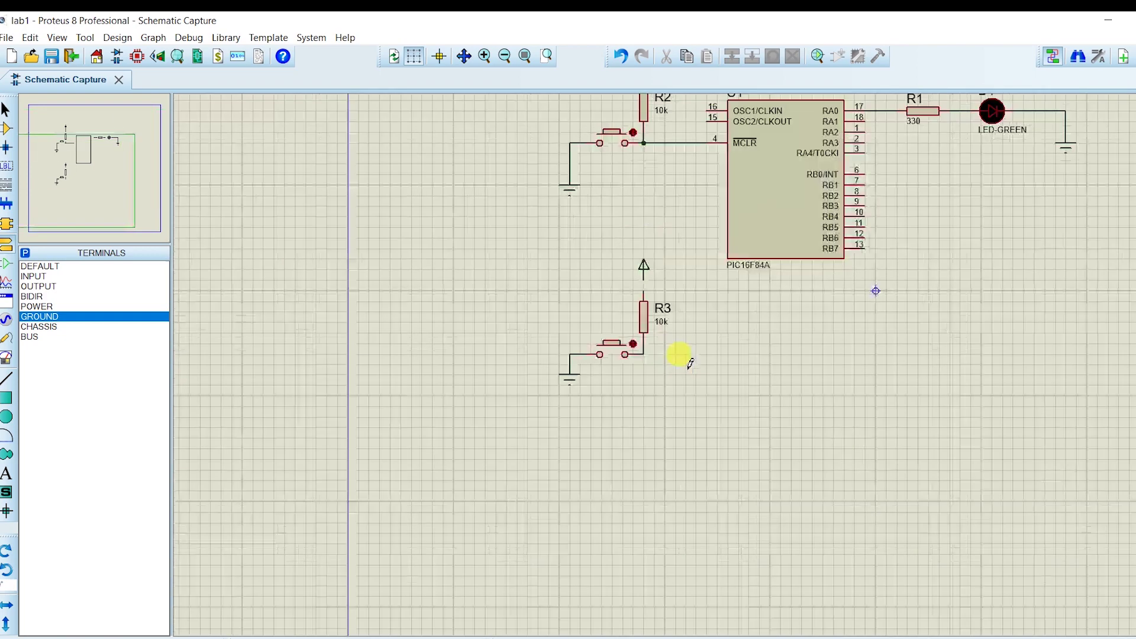
# - Connect the R3/button junction to U1's RB0/INT pin 6 and compare with the lab-sheet diagram
pyautogui.click(638, 349)
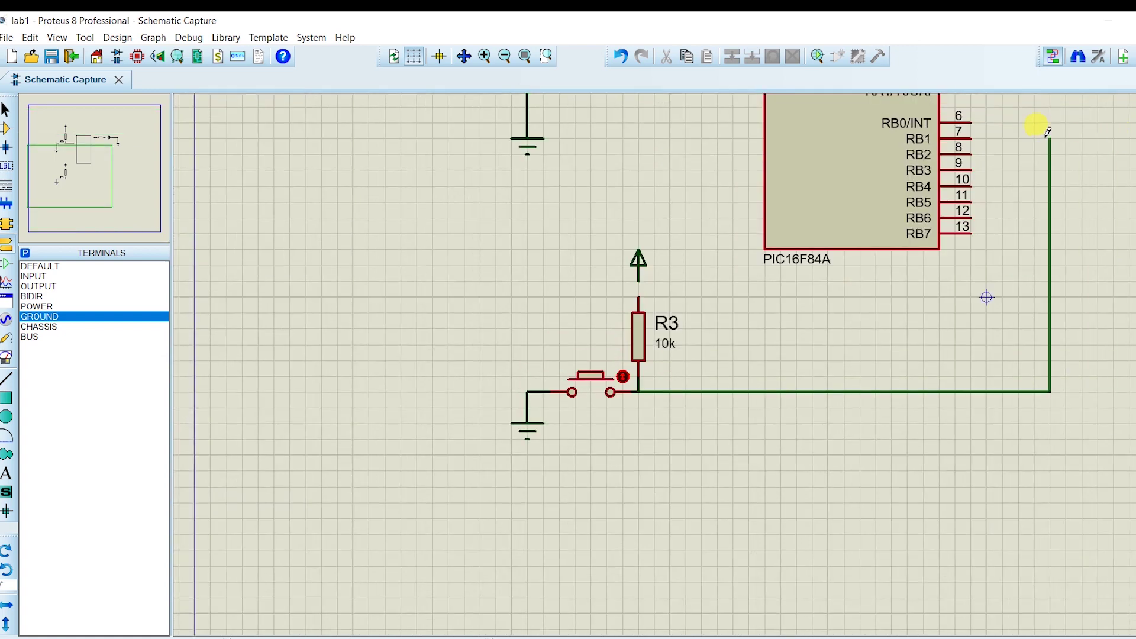
pyautogui.click(976, 122)
pyautogui.scroll(-3, 984, 183)
pyautogui.scroll(3, 679, 347)
pyautogui.scroll(-2, 687, 364)
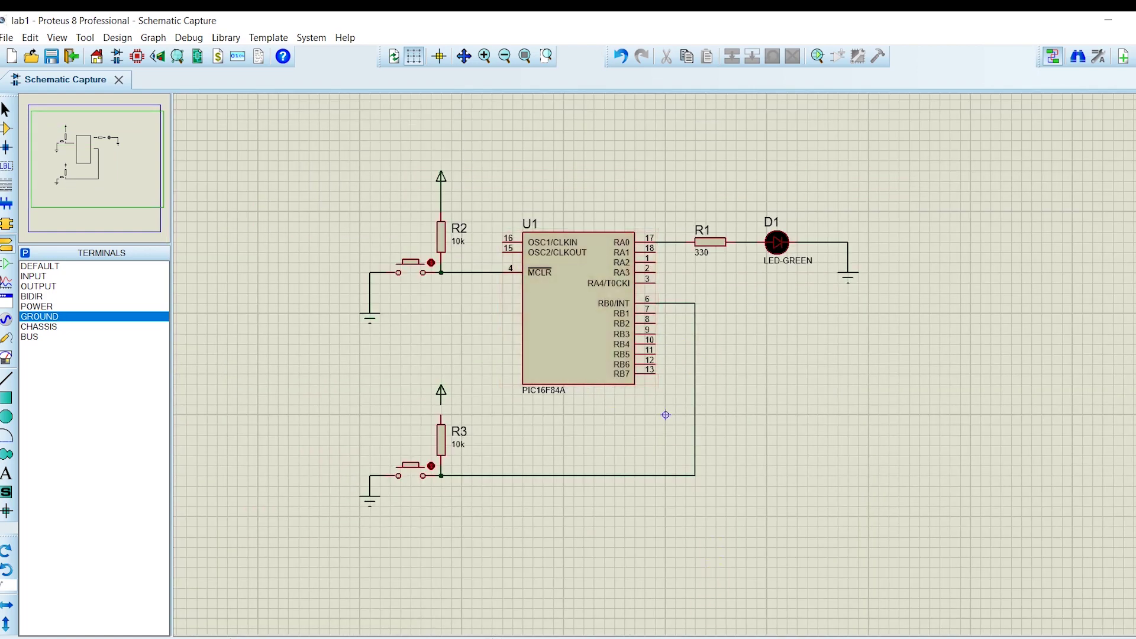
pyautogui.click(699, 631)
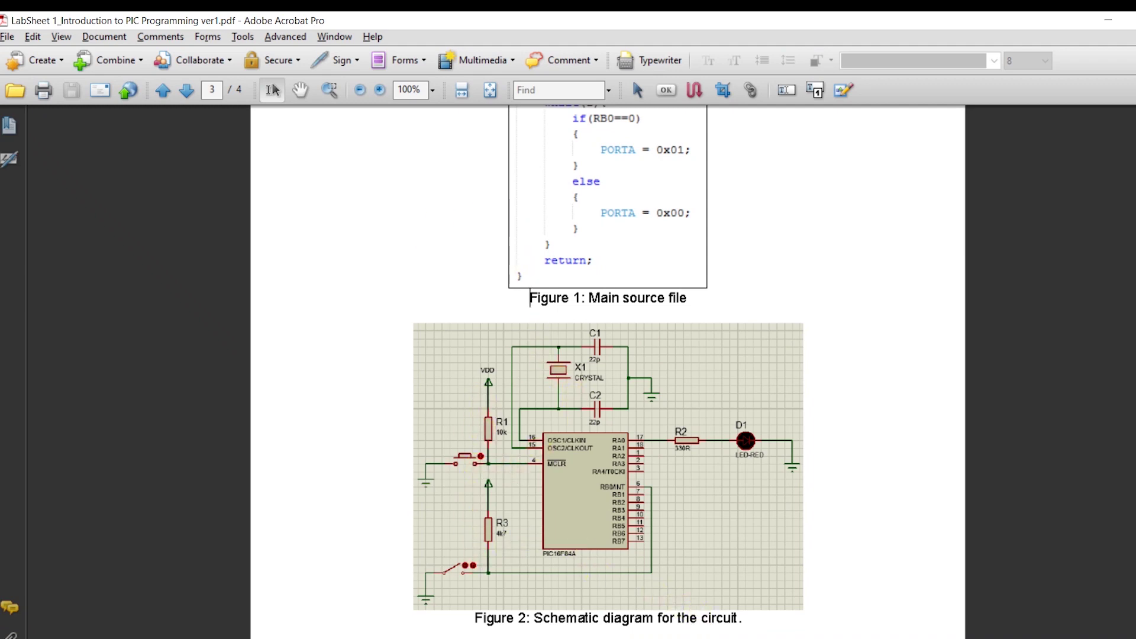
# - Change R3's resistance value to 4.7k
pyautogui.hotkey('alt', 'Tab')
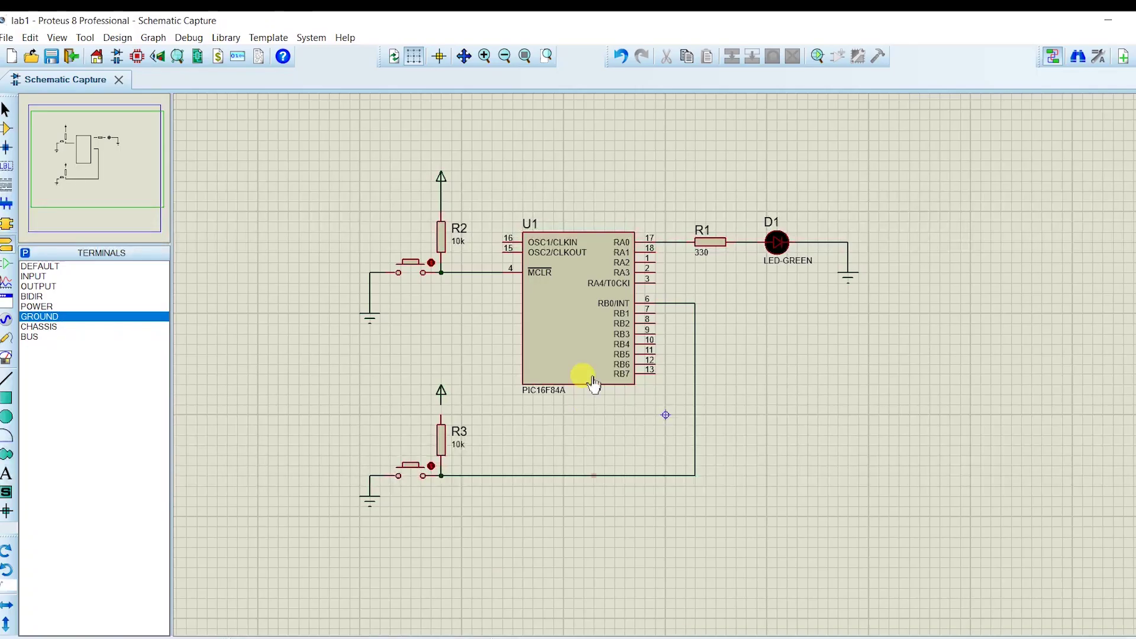
pyautogui.doubleClick(456, 447)
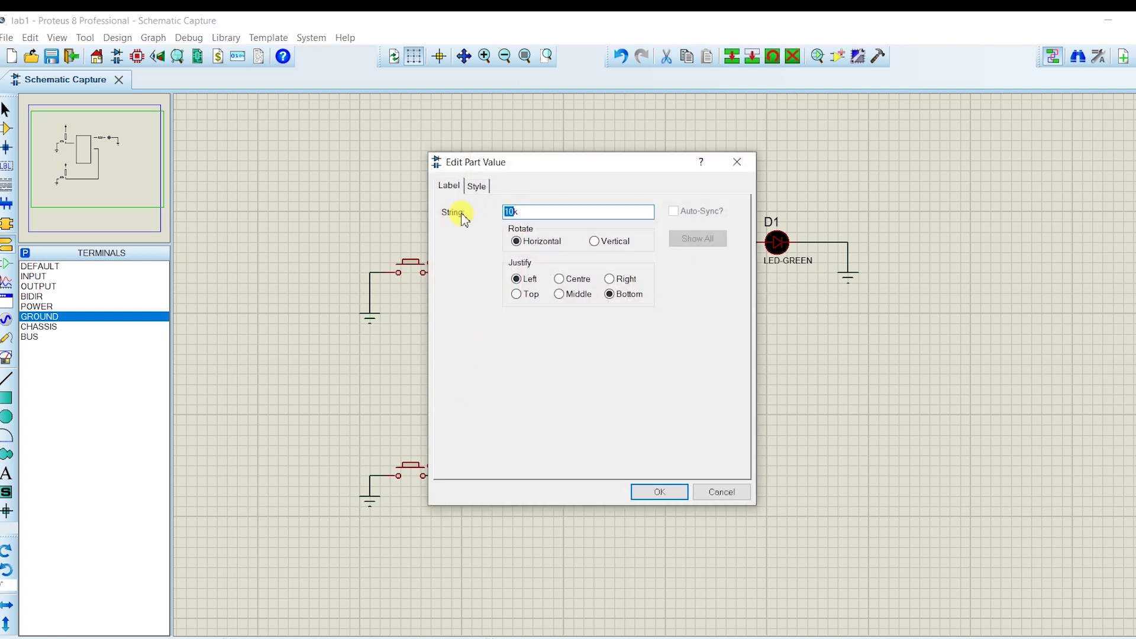
pyautogui.press('Return')
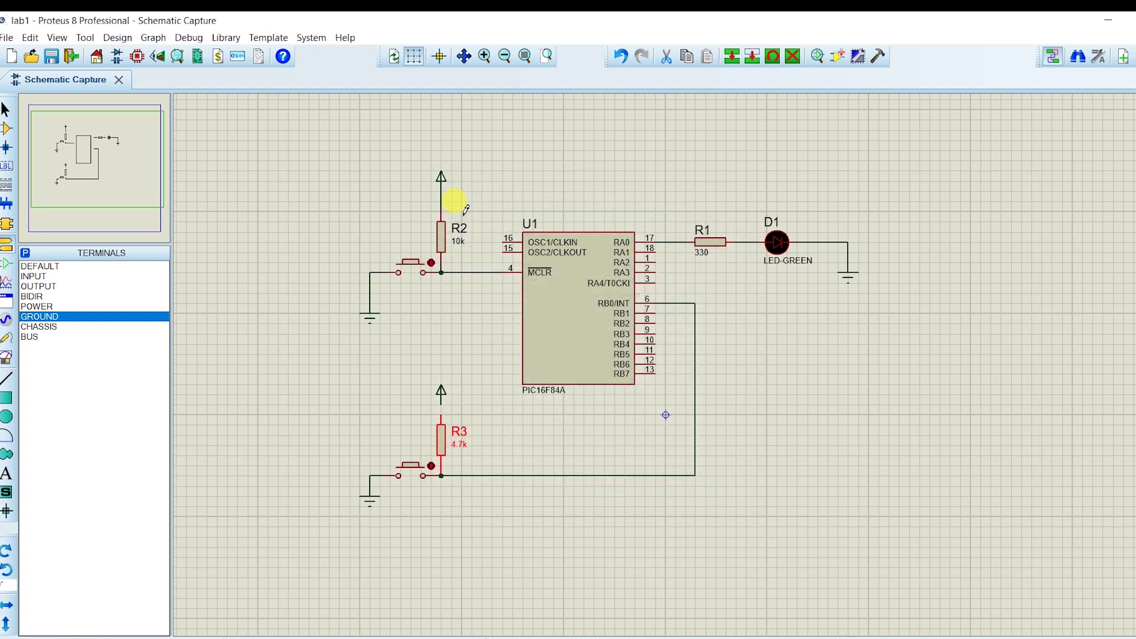
# - Wire R3's top pin to the POWER terminal and check it against the lab sheet
pyautogui.scroll(3, 420, 452)
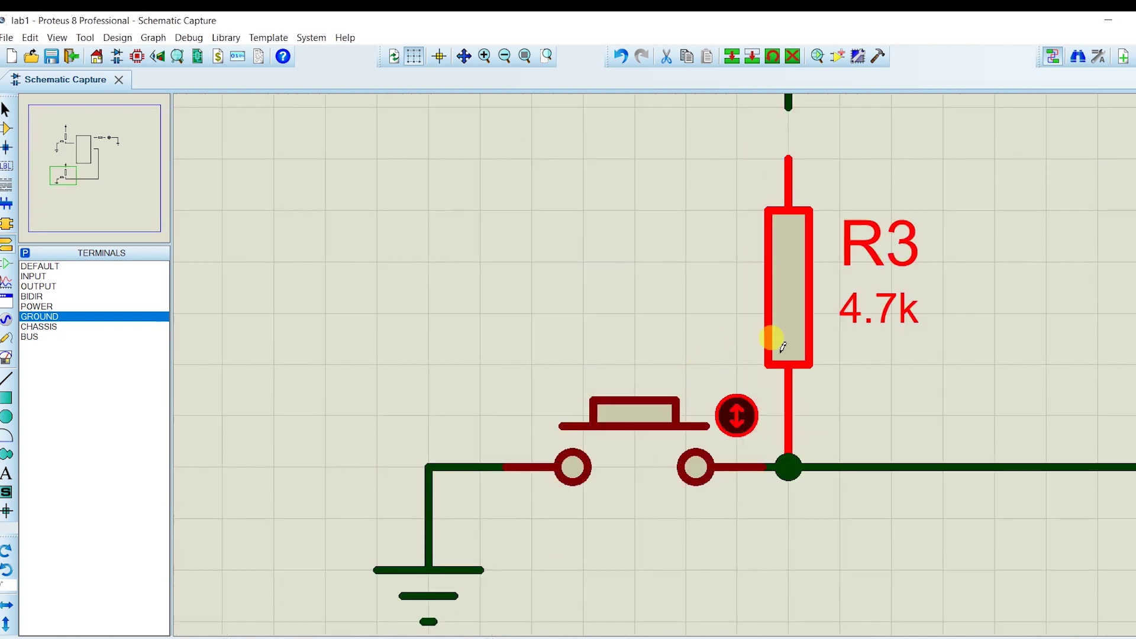
pyautogui.scroll(-1, 769, 207)
pyautogui.click(754, 228)
pyautogui.click(754, 191)
pyautogui.scroll(-4, 817, 261)
pyautogui.scroll(2, 730, 337)
pyautogui.hotkey('alt', 'Tab')
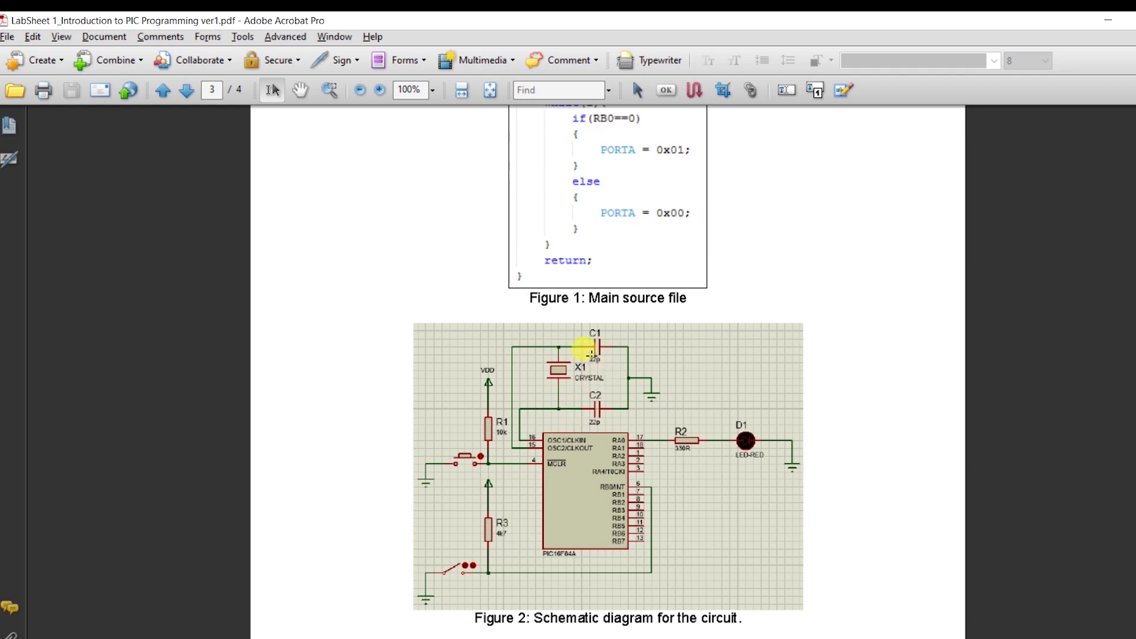
pyautogui.hotkey('alt', 'Tab')
# - Pick the CAP capacitor and place C1 and C2 above the PIC16F84A
pyautogui.scroll(-1, 659, 344)
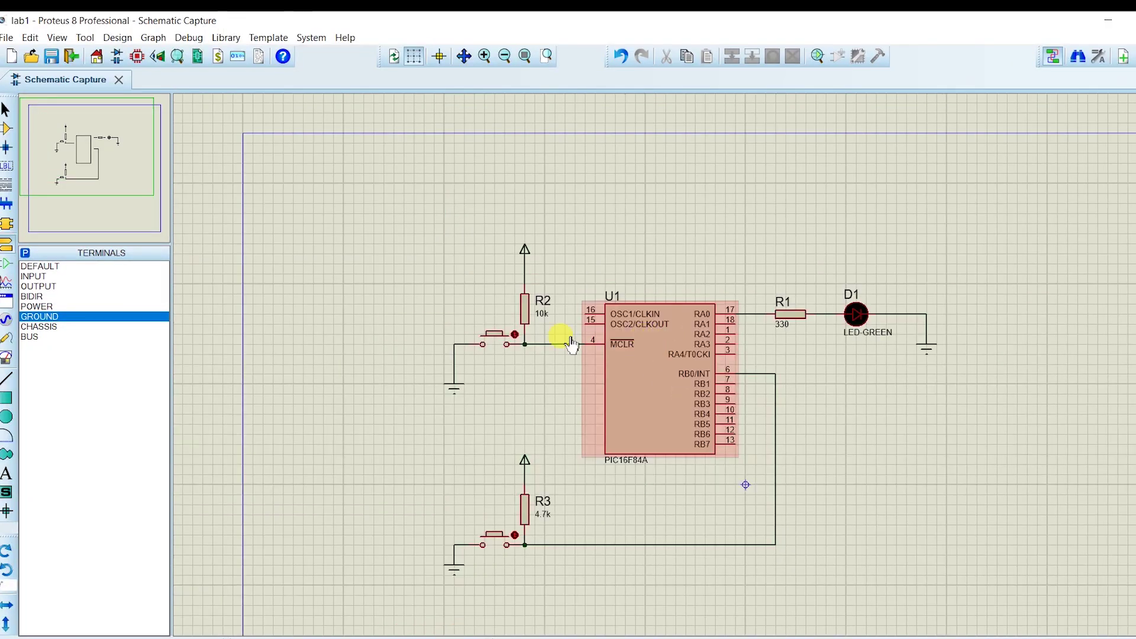
pyautogui.click(13, 131)
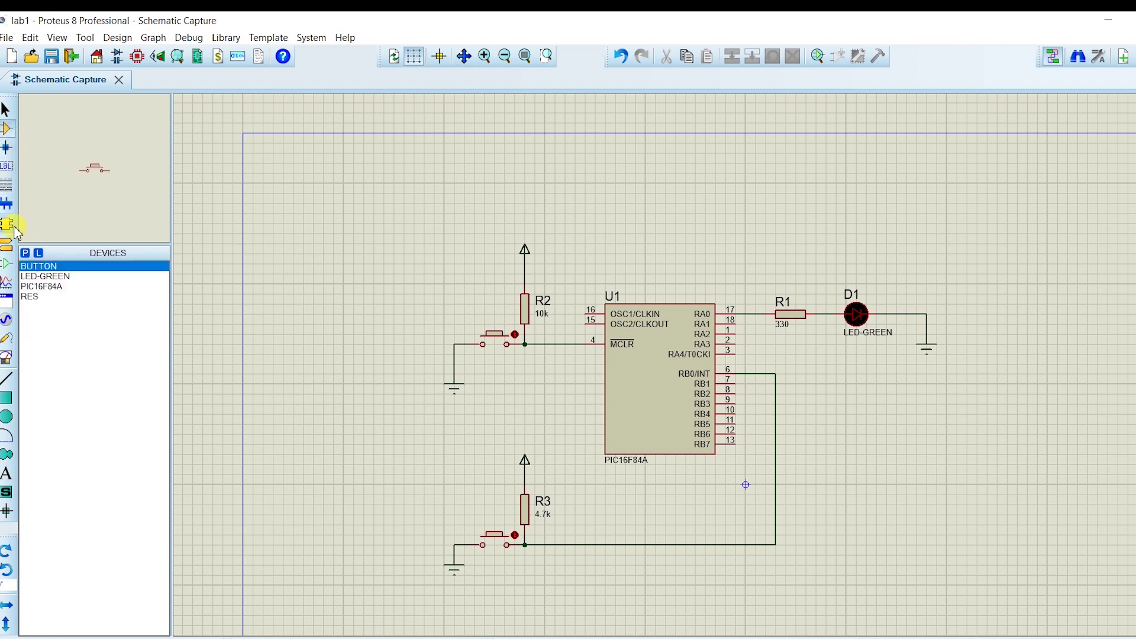
pyautogui.click(25, 253)
pyautogui.write('cap')
pyautogui.click(374, 159)
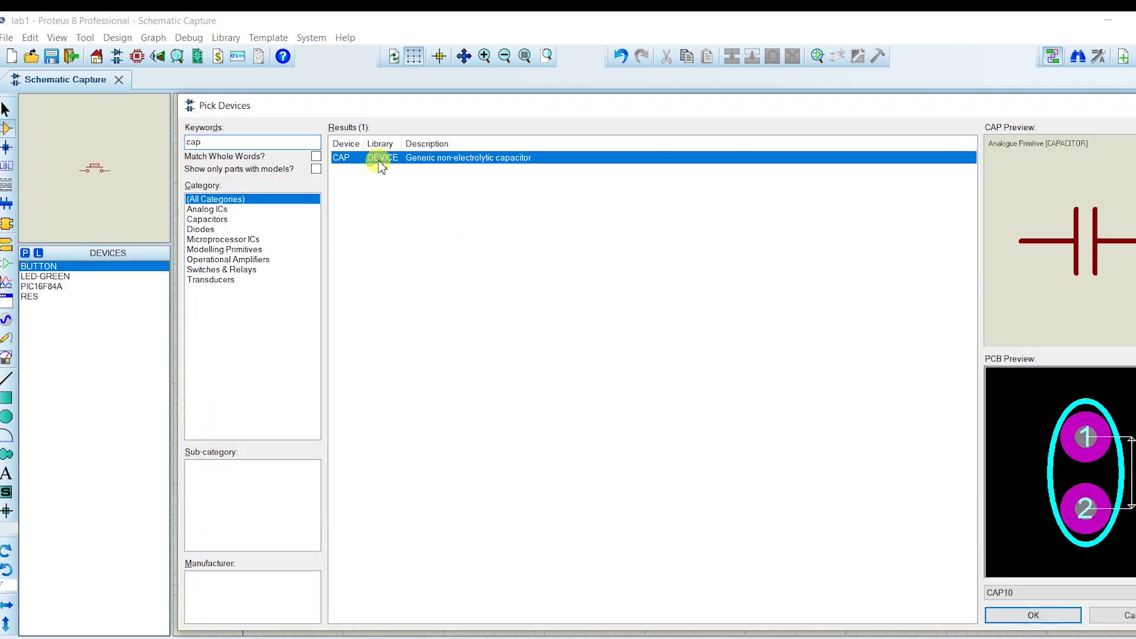
pyautogui.click(1033, 615)
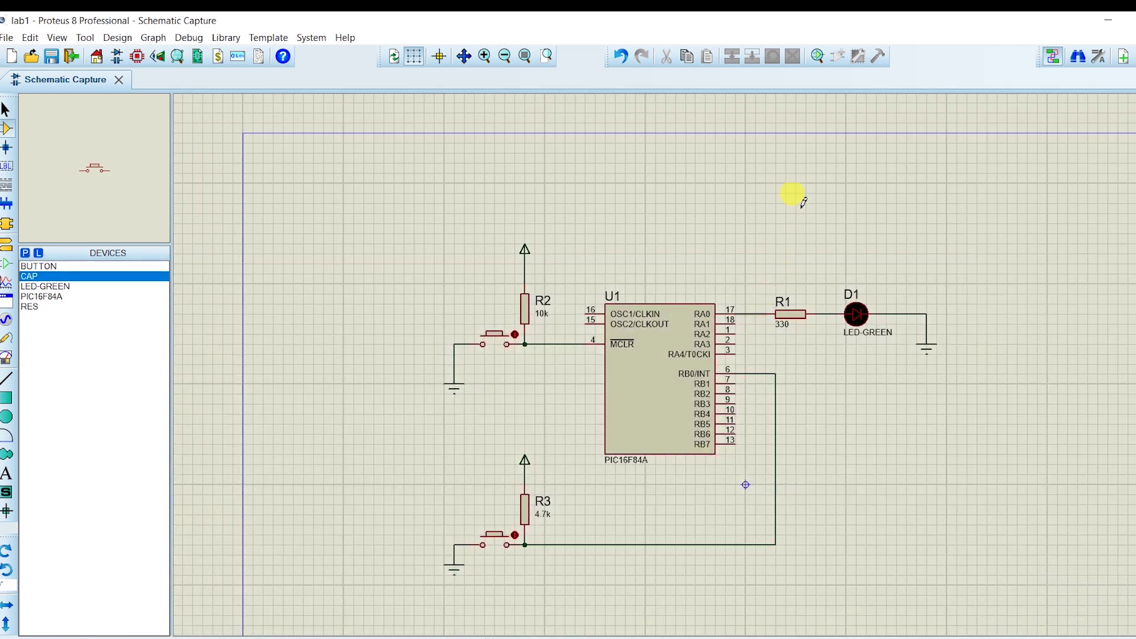
pyautogui.click(715, 163)
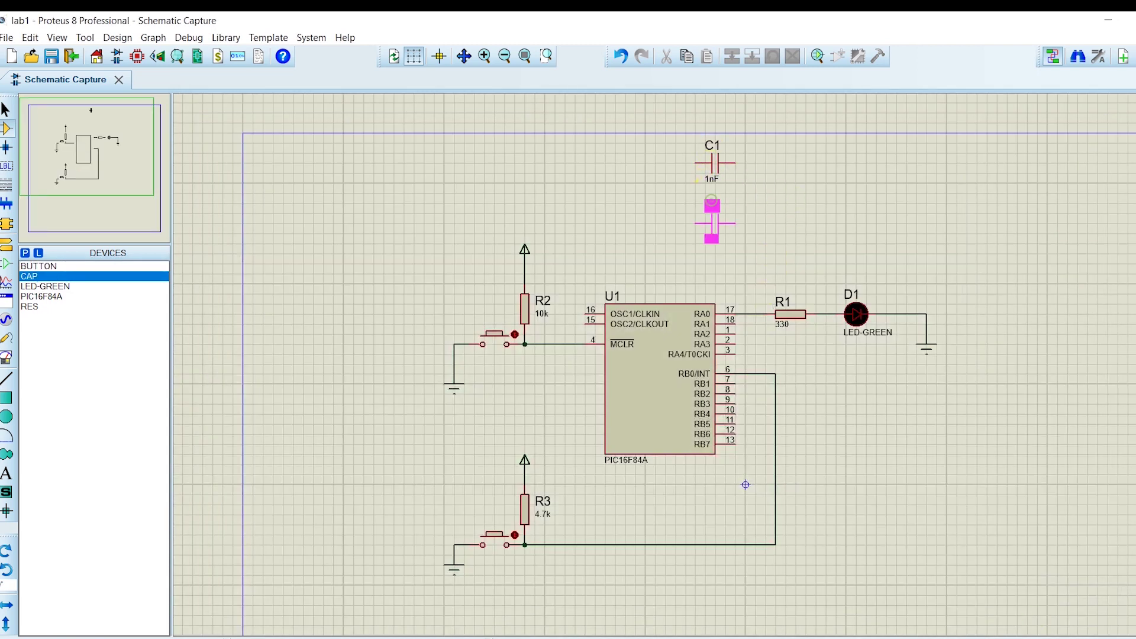
pyautogui.click(713, 224)
# - Set the values of both C1 and C2 to 22p
pyautogui.hotkey('alt', 'Tab')
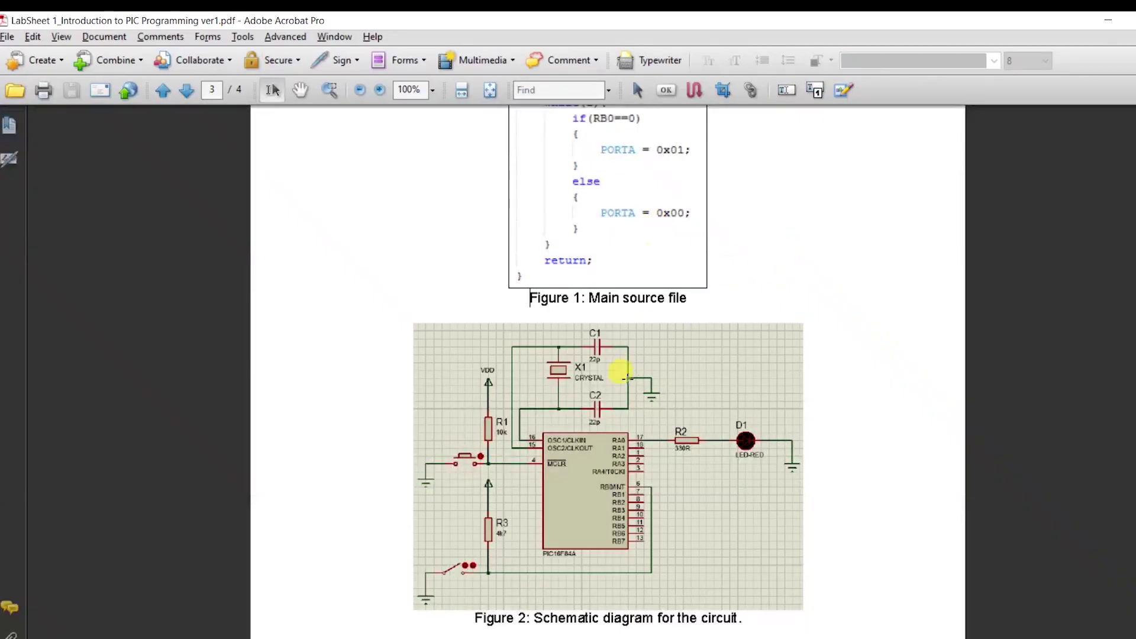
pyautogui.hotkey('alt', 'Tab')
pyautogui.click(714, 178)
pyautogui.doubleClick(713, 179)
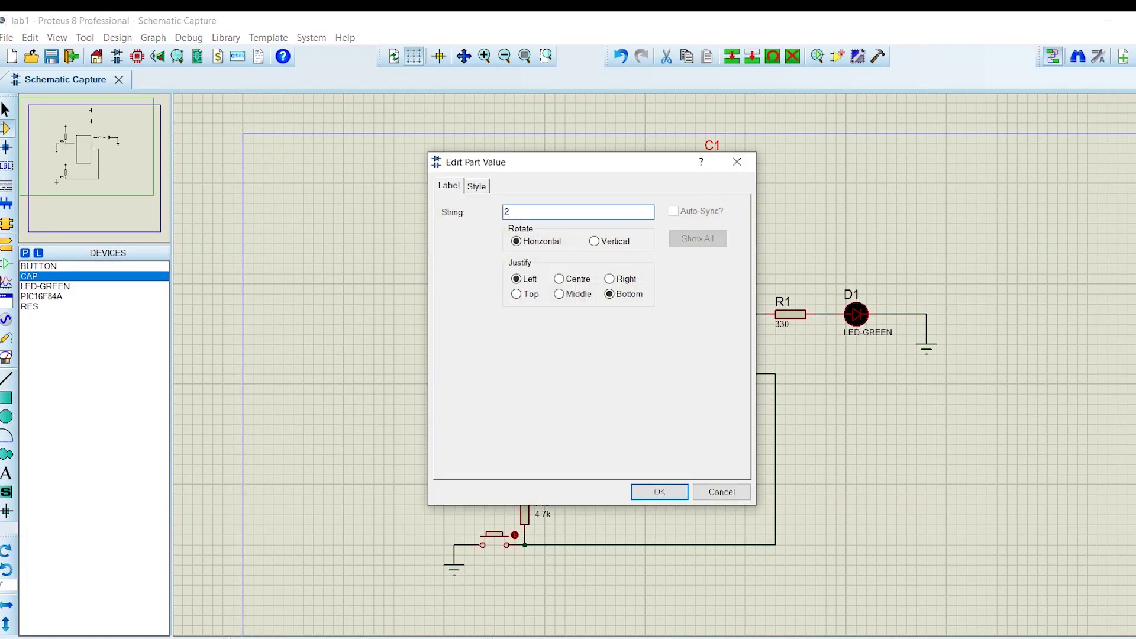
pyautogui.click(658, 492)
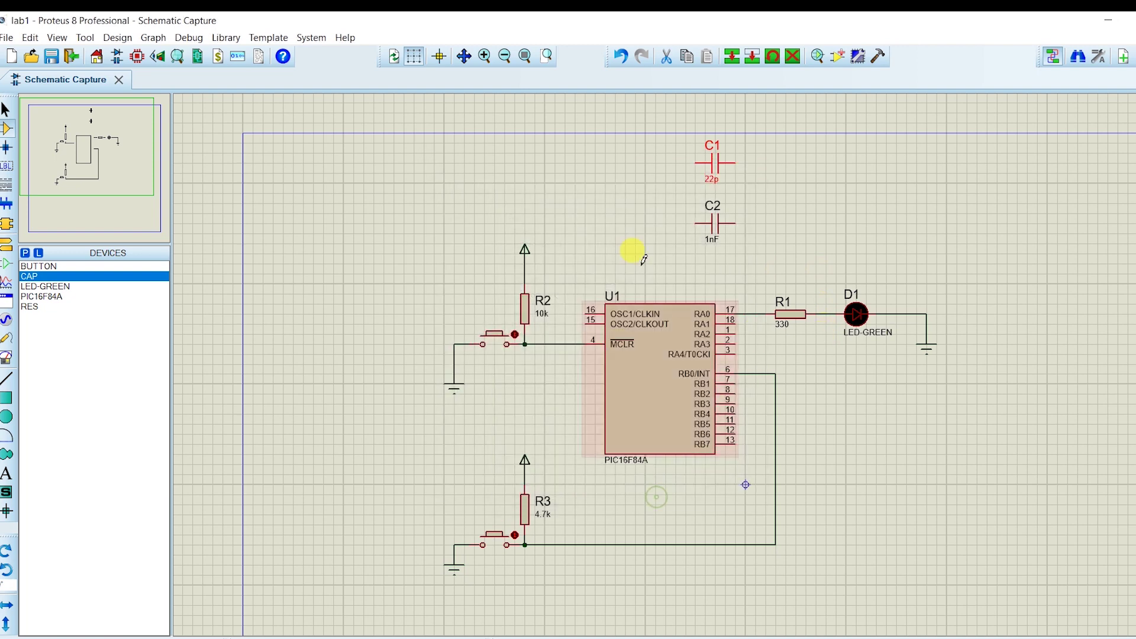
pyautogui.doubleClick(712, 239)
pyautogui.write('2')
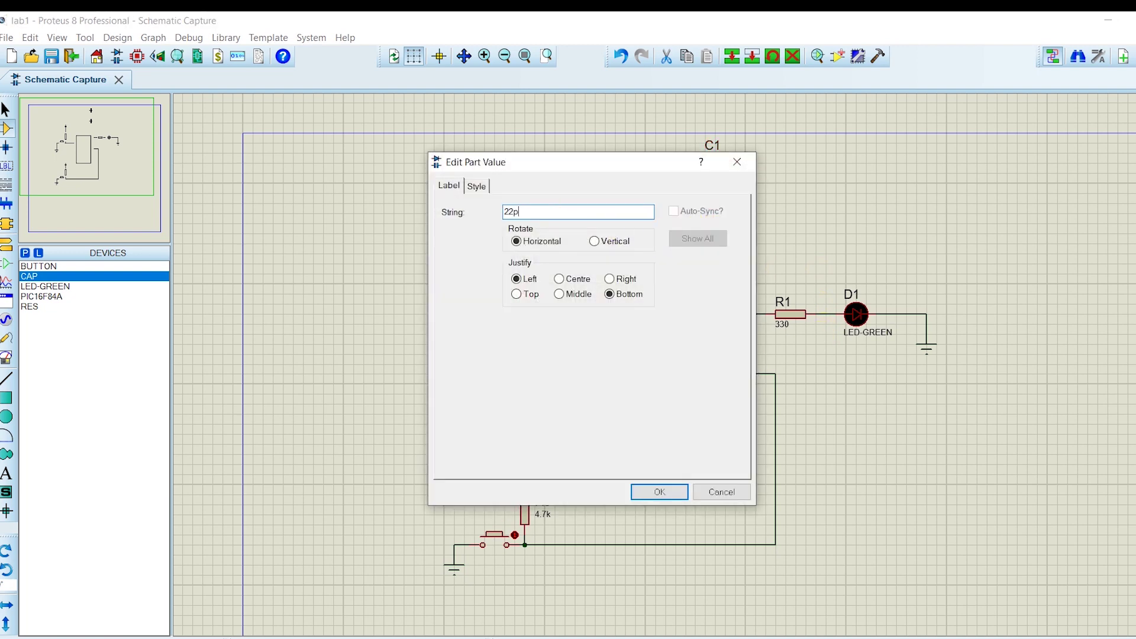
pyautogui.write('2p')
pyautogui.press('Return')
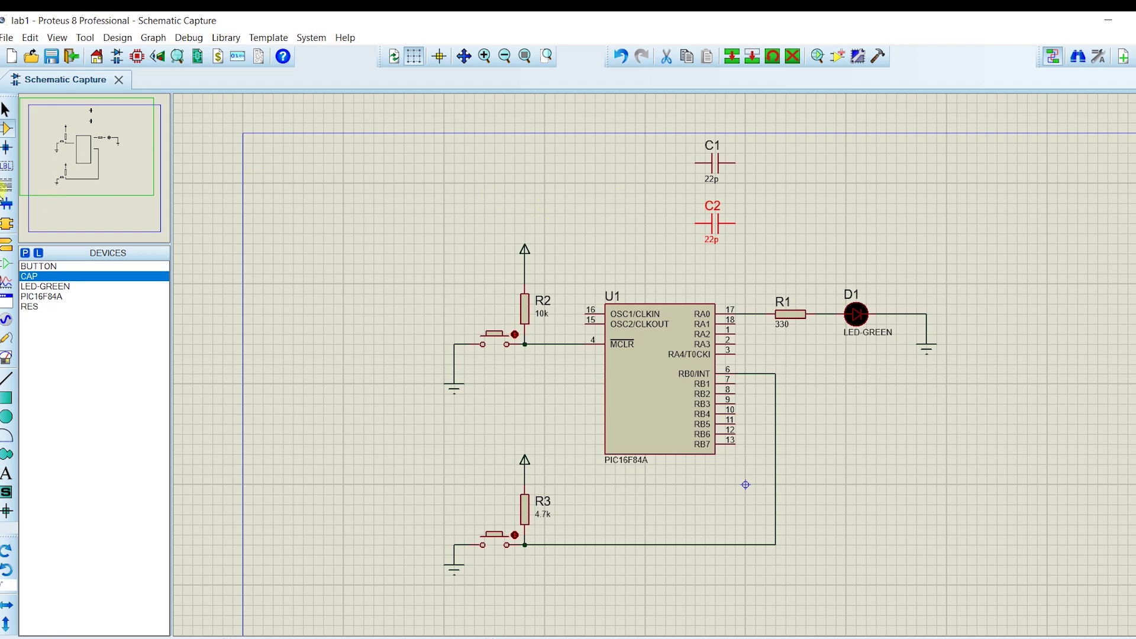
pyautogui.click(25, 253)
# - Add a CRYSTAL part as X1 beside the capacitors and rotate it to stand vertically
pyautogui.click(185, 144)
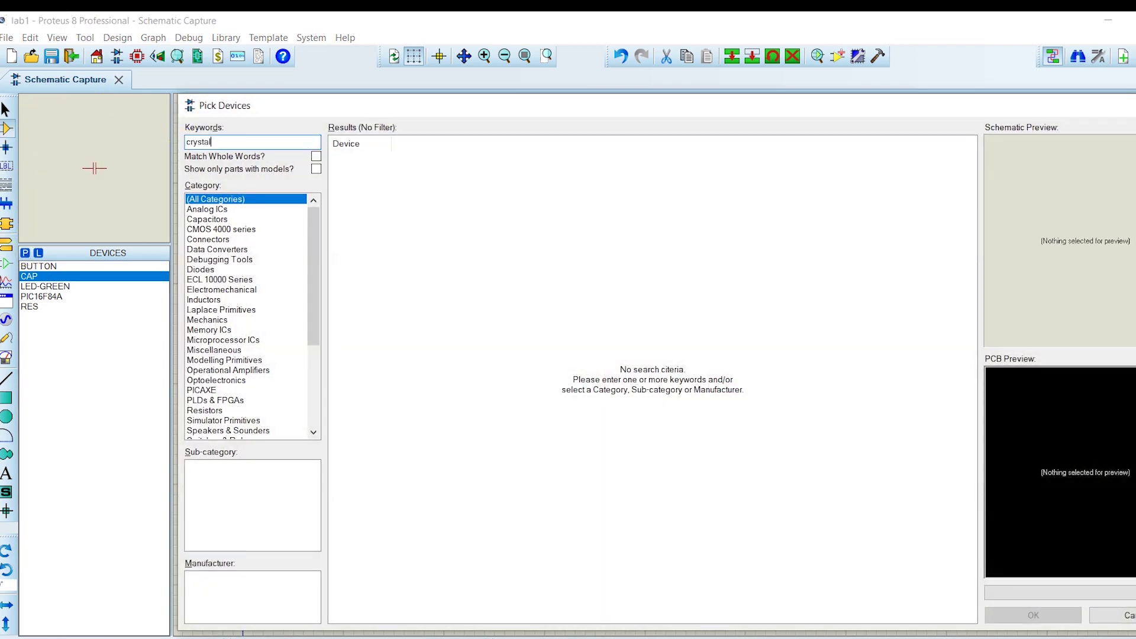
pyautogui.click(436, 156)
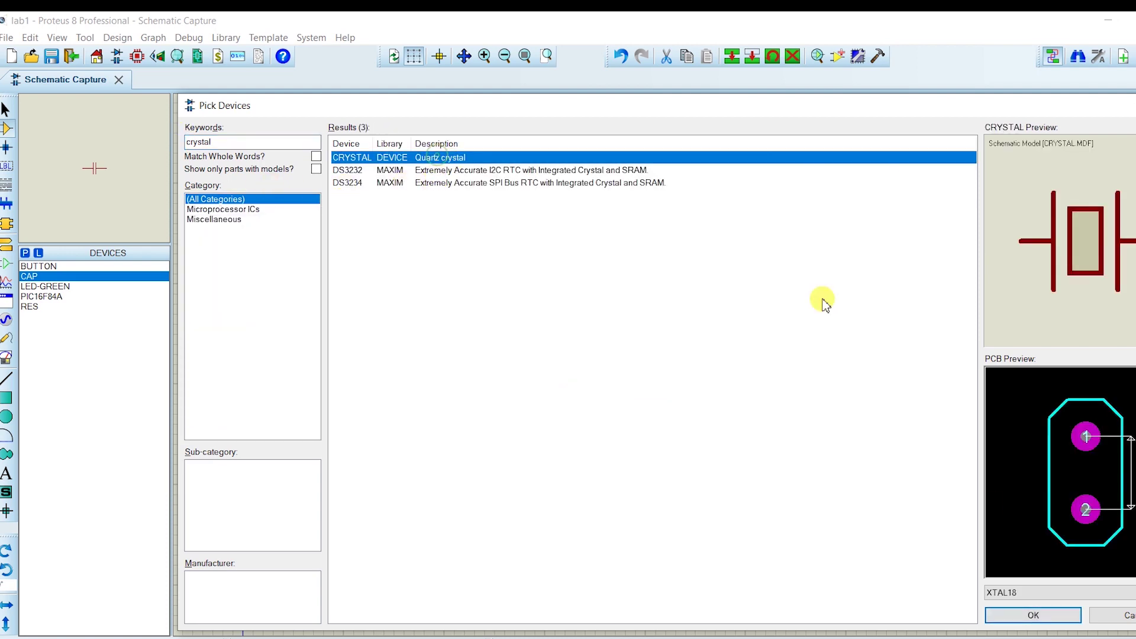
pyautogui.click(1033, 615)
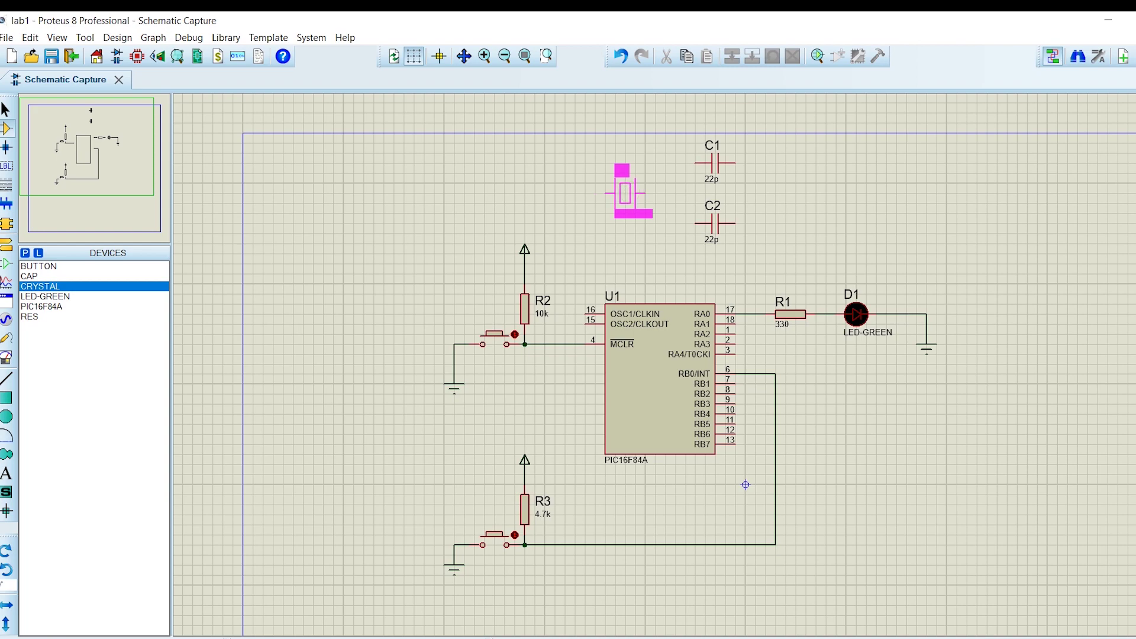
pyautogui.click(627, 189)
pyautogui.rightClick(637, 187)
pyautogui.click(680, 251)
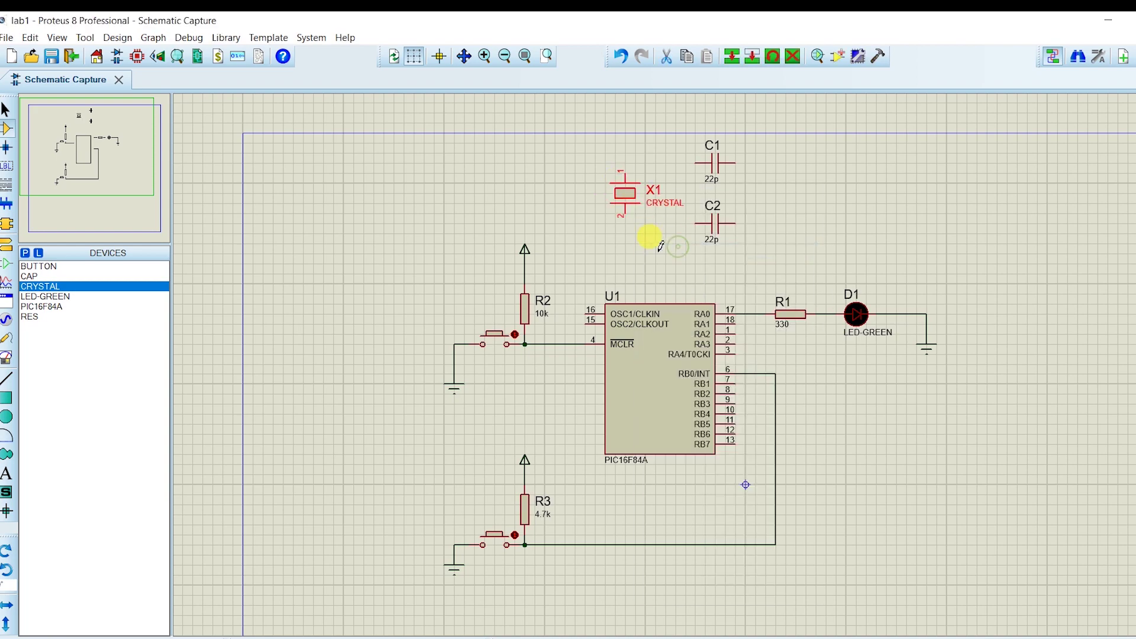
pyautogui.hotkey('alt', 'Tab')
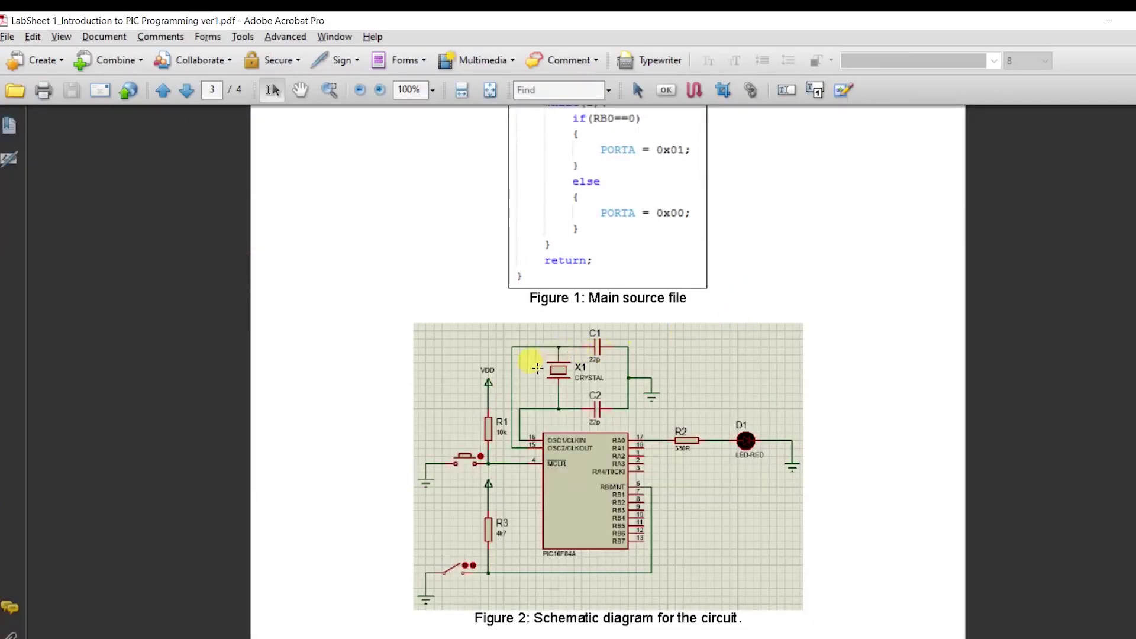
pyautogui.hotkey('alt', 'Tab')
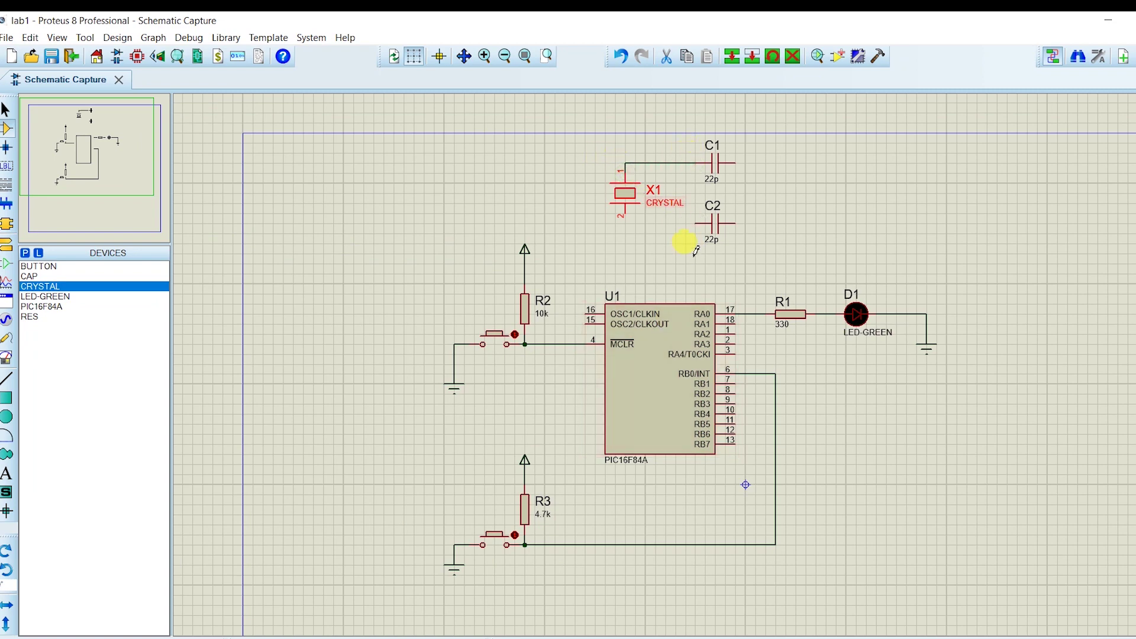
# - Wire C2 to X1, the X1/C2 junction to U1 pin 16, and X1's top pin to pin 15
pyautogui.click(697, 223)
pyautogui.click(625, 217)
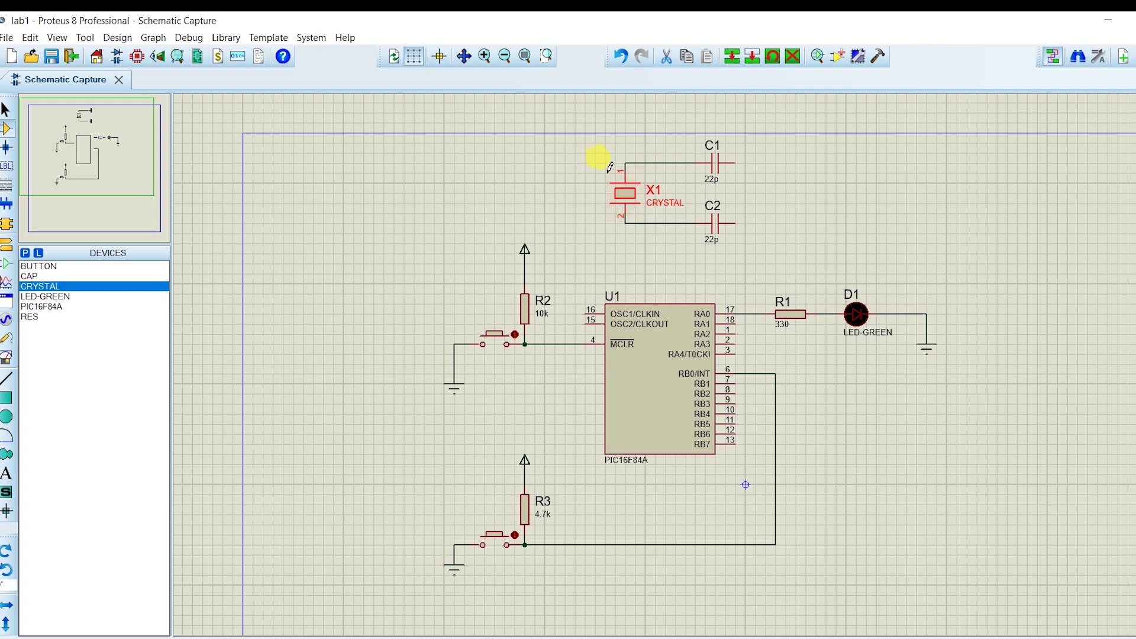
pyautogui.click(625, 223)
pyautogui.click(590, 309)
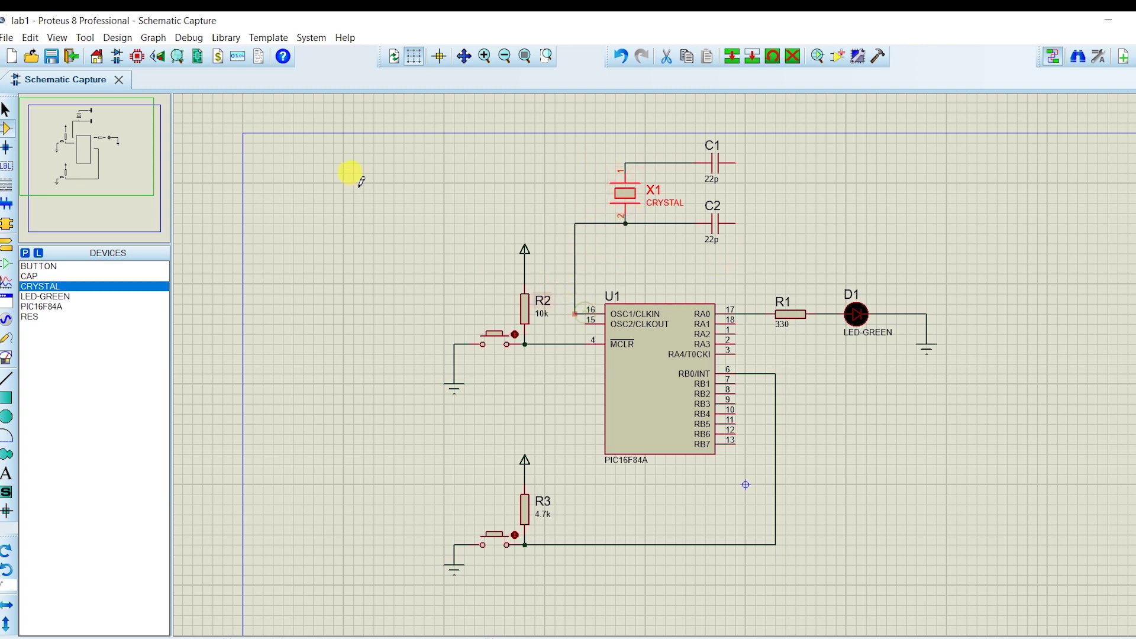
pyautogui.click(627, 161)
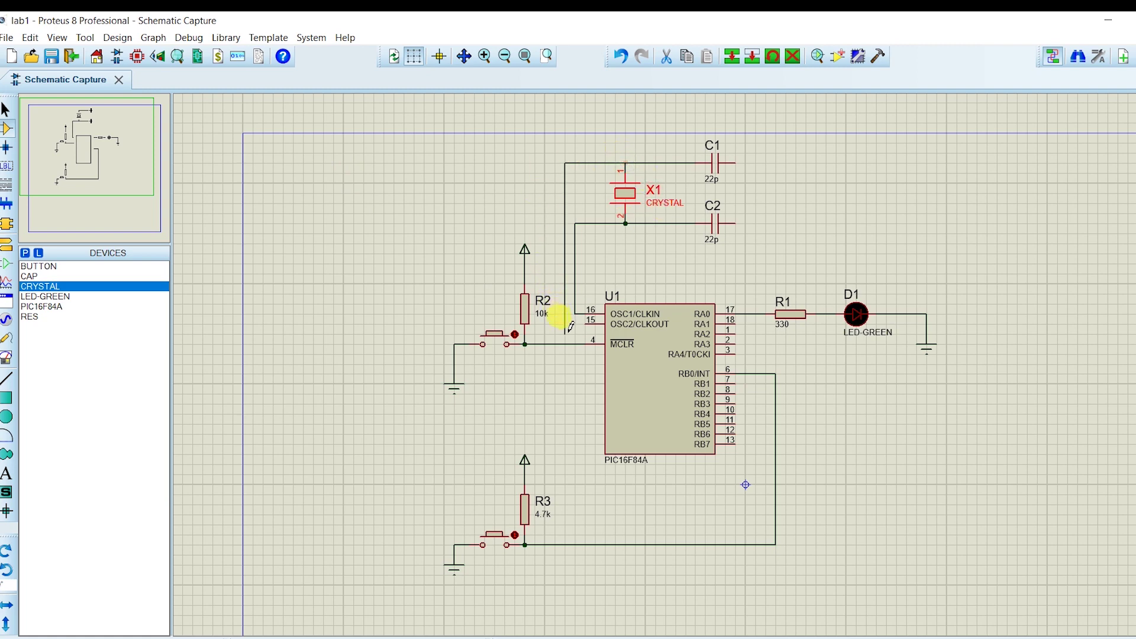
pyautogui.click(589, 321)
# - Join C1's right pin to C2's right pin after rechecking the lab-sheet schematic
pyautogui.hotkey('alt', 'Tab')
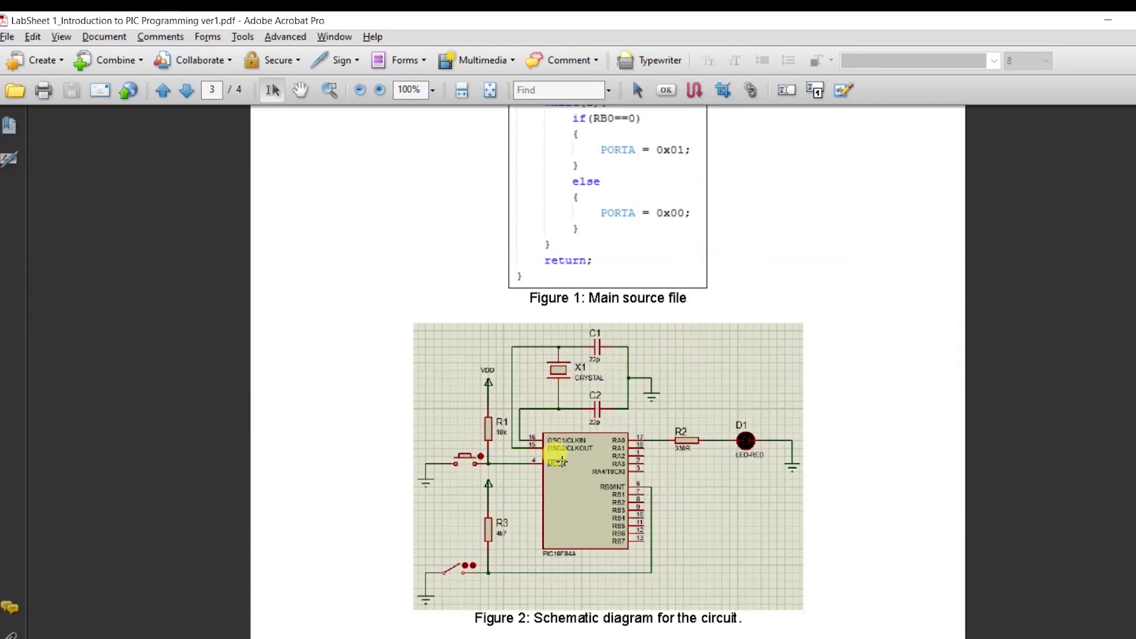
pyautogui.hotkey('alt', 'Tab')
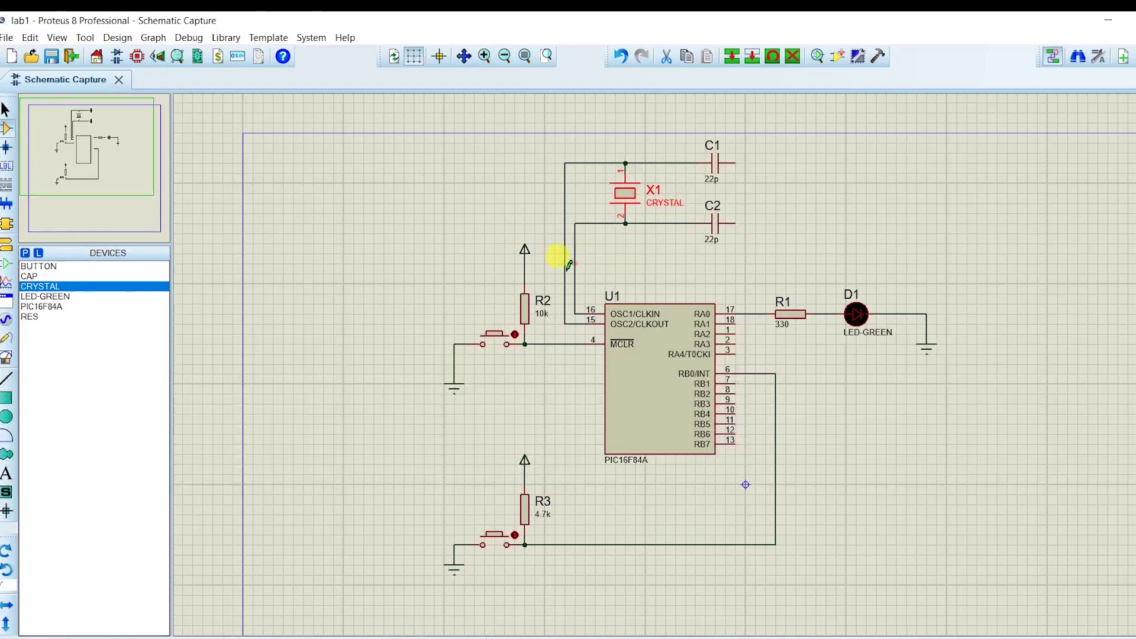
pyautogui.scroll(3, 627, 324)
pyautogui.scroll(-1, 787, 367)
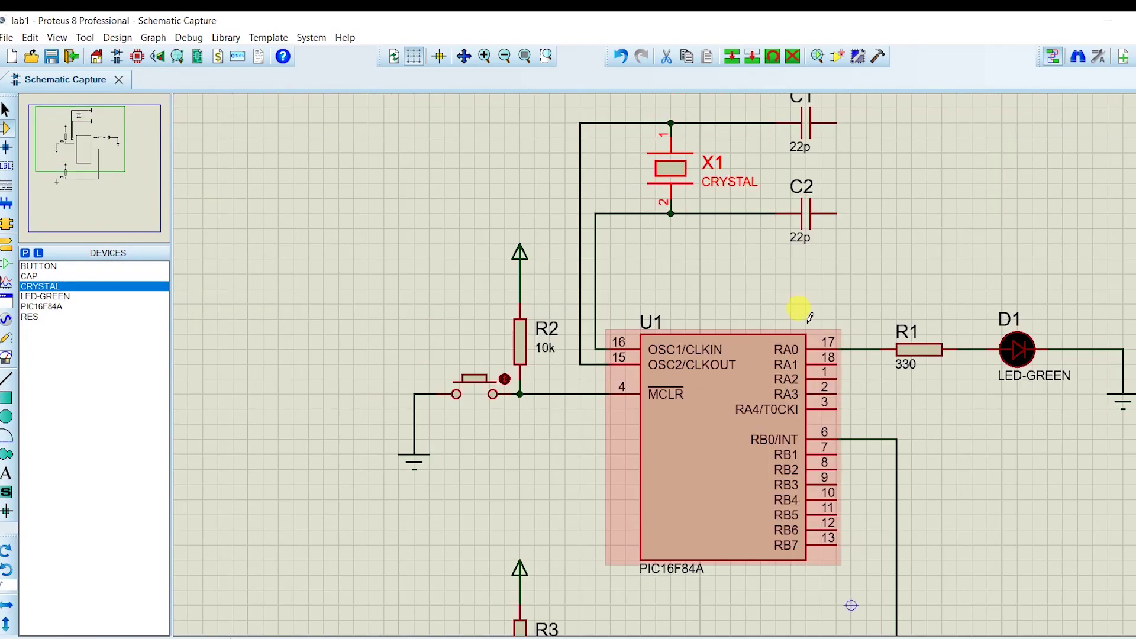
pyautogui.scroll(-1, 902, 191)
pyautogui.hotkey('alt', 'Tab')
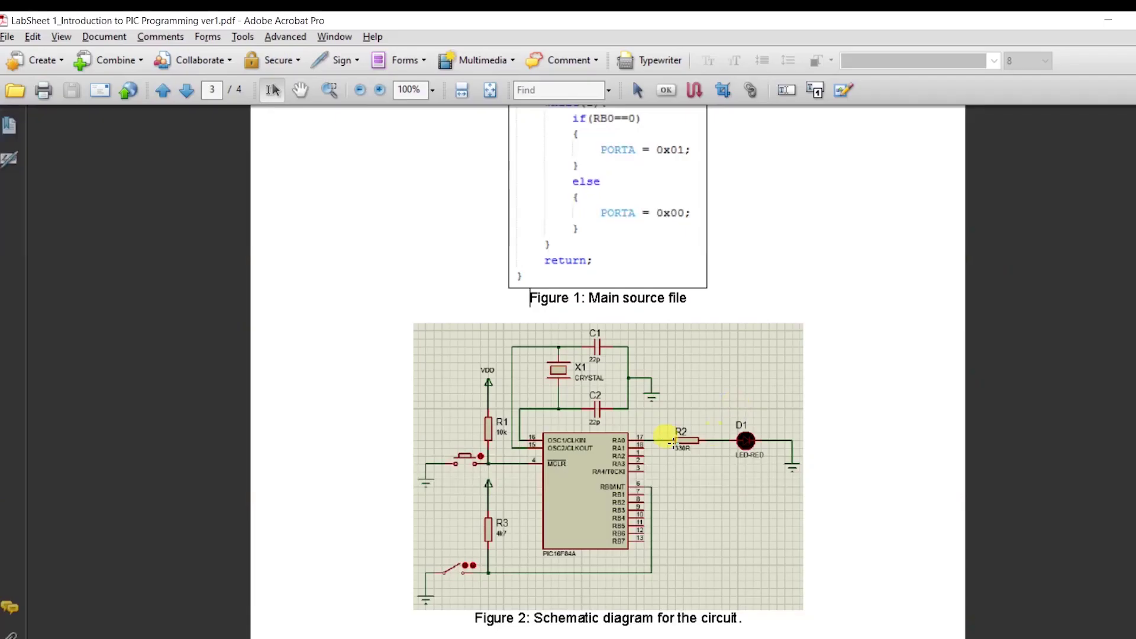
pyautogui.hotkey('alt', 'Tab')
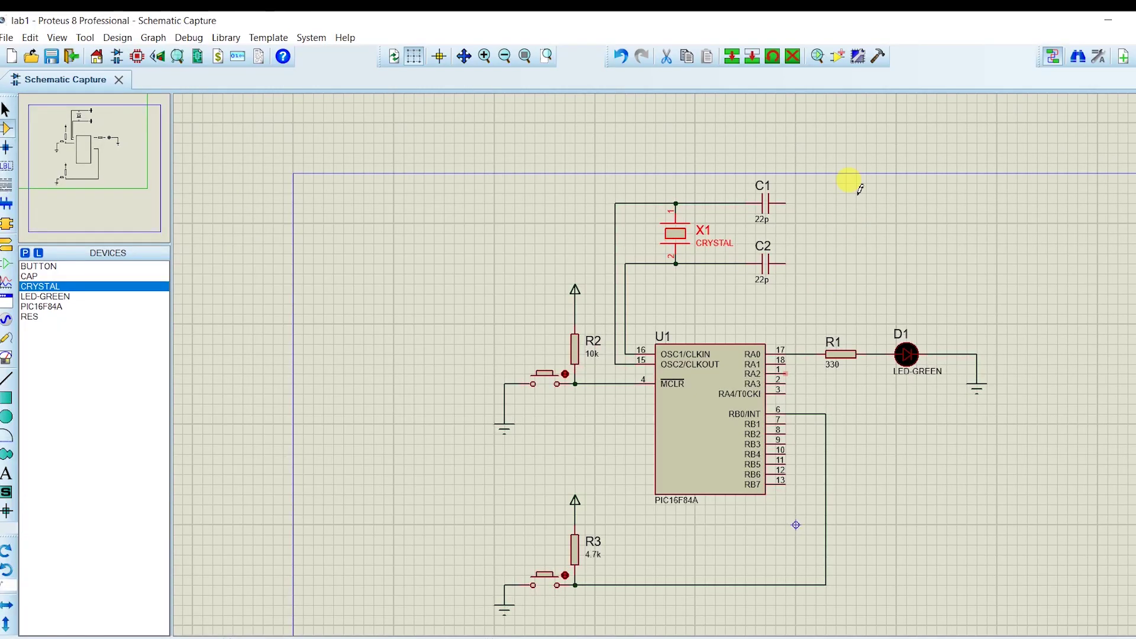
pyautogui.click(790, 204)
pyautogui.click(785, 263)
# - Tie the capacitors to a ground terminal and select the PIC16F84A U1
pyautogui.click(6, 224)
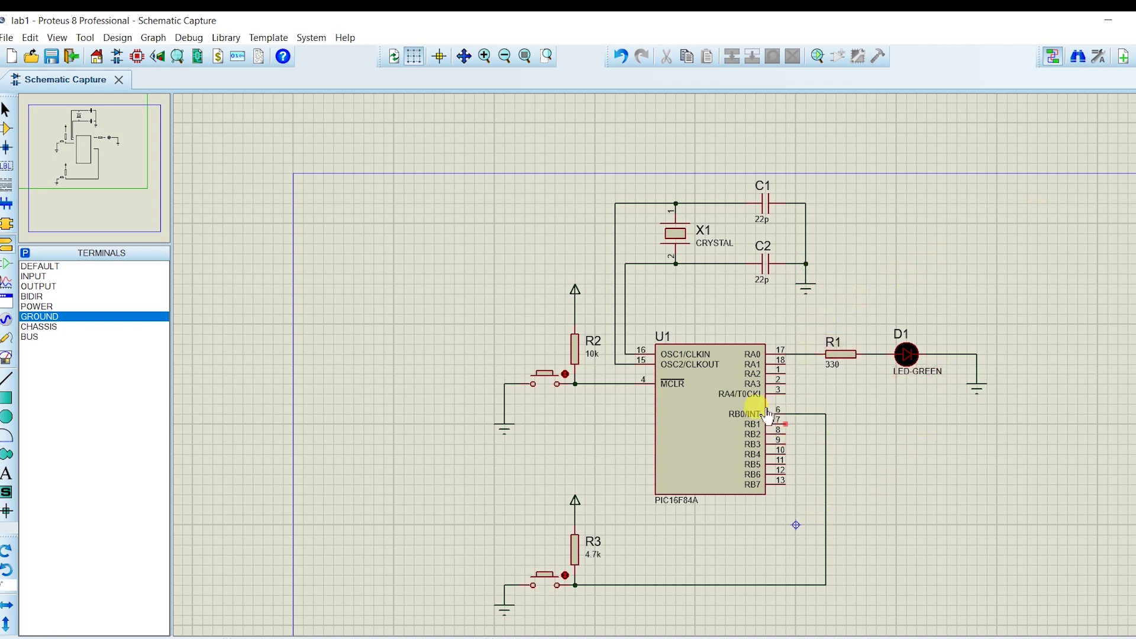
pyautogui.scroll(-1, 775, 382)
pyautogui.scroll(1, 787, 371)
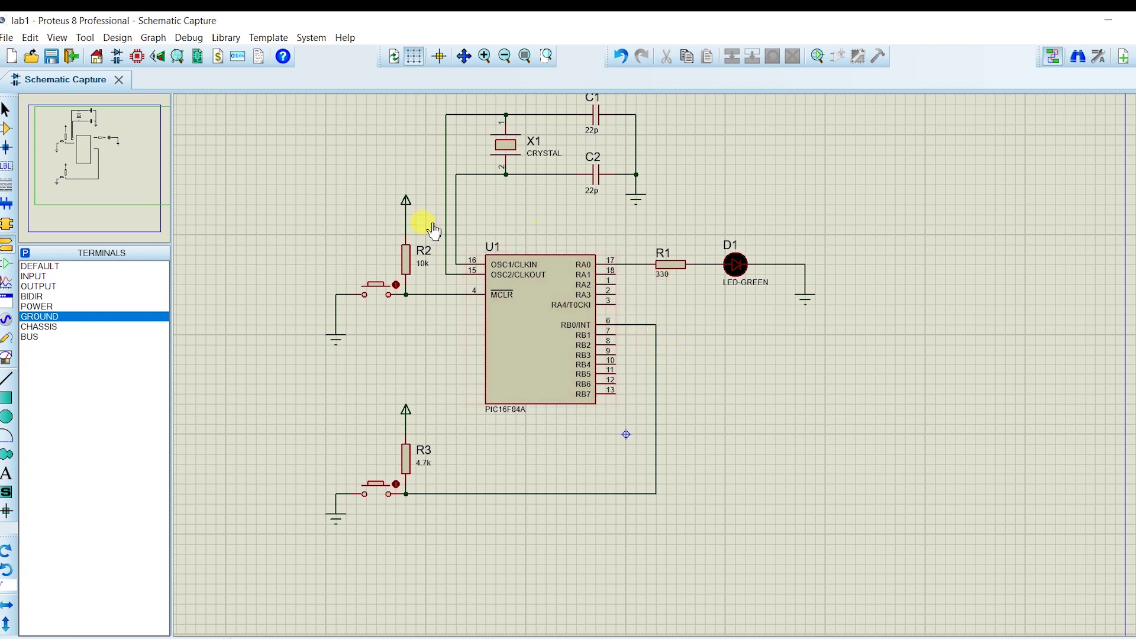
pyautogui.click(538, 336)
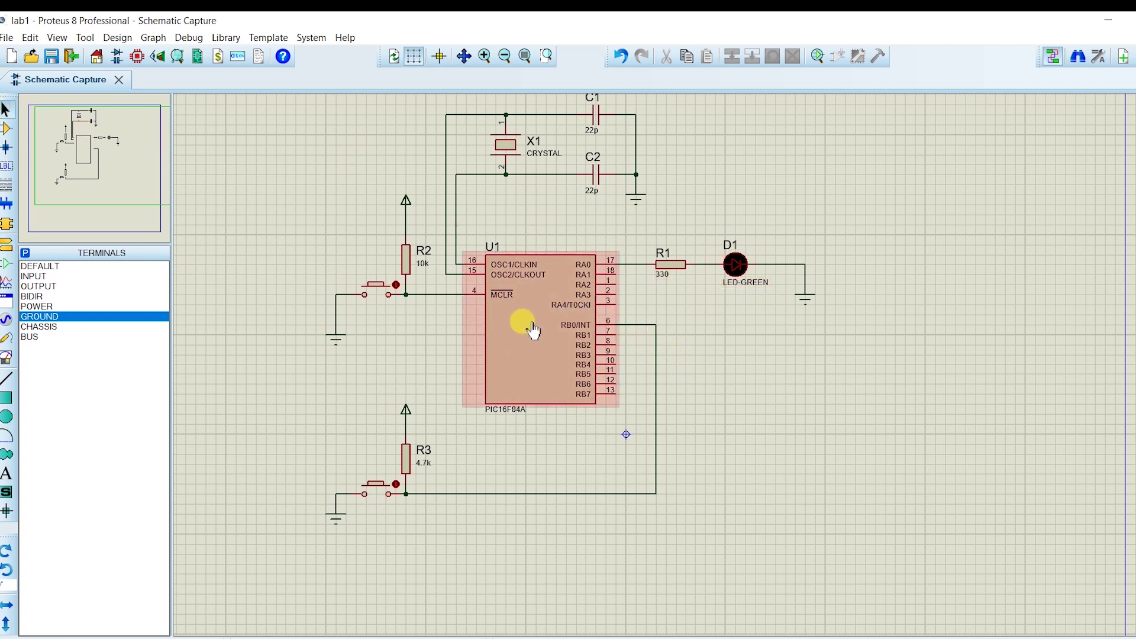
# - Open U1's properties and browse for a program file in the Lab1 folder
pyautogui.click(533, 326)
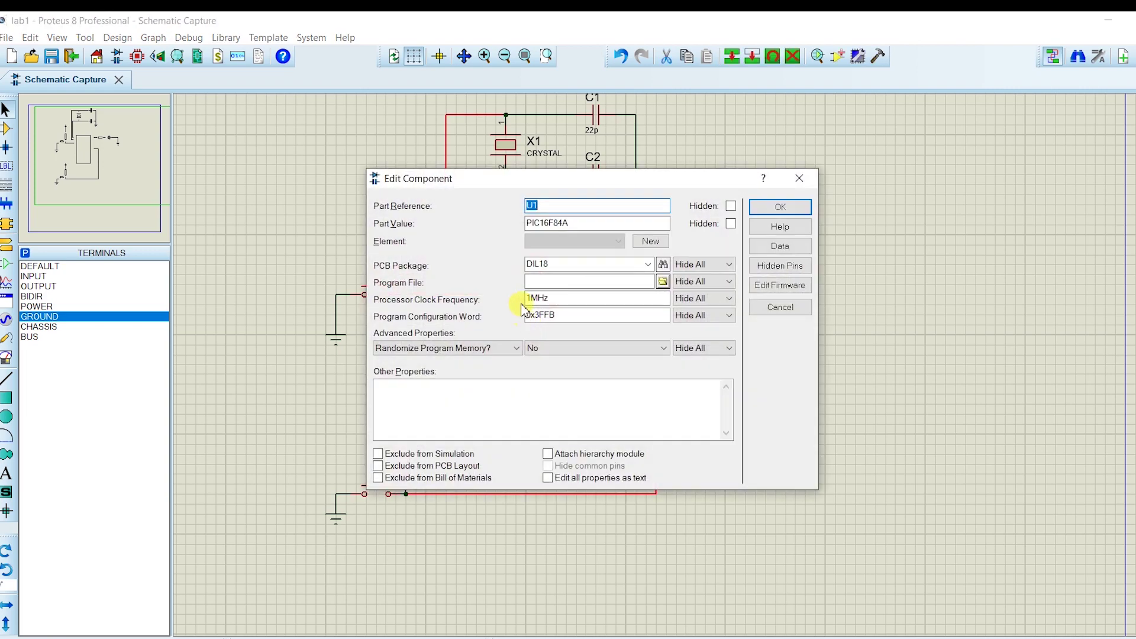
pyautogui.click(530, 281)
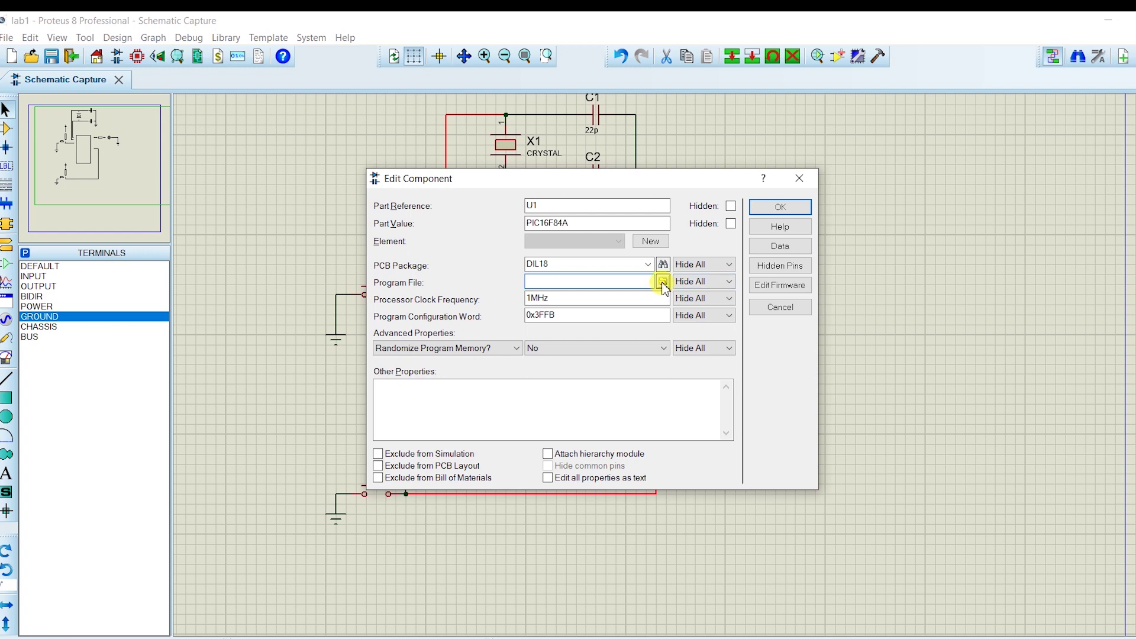
pyautogui.click(663, 283)
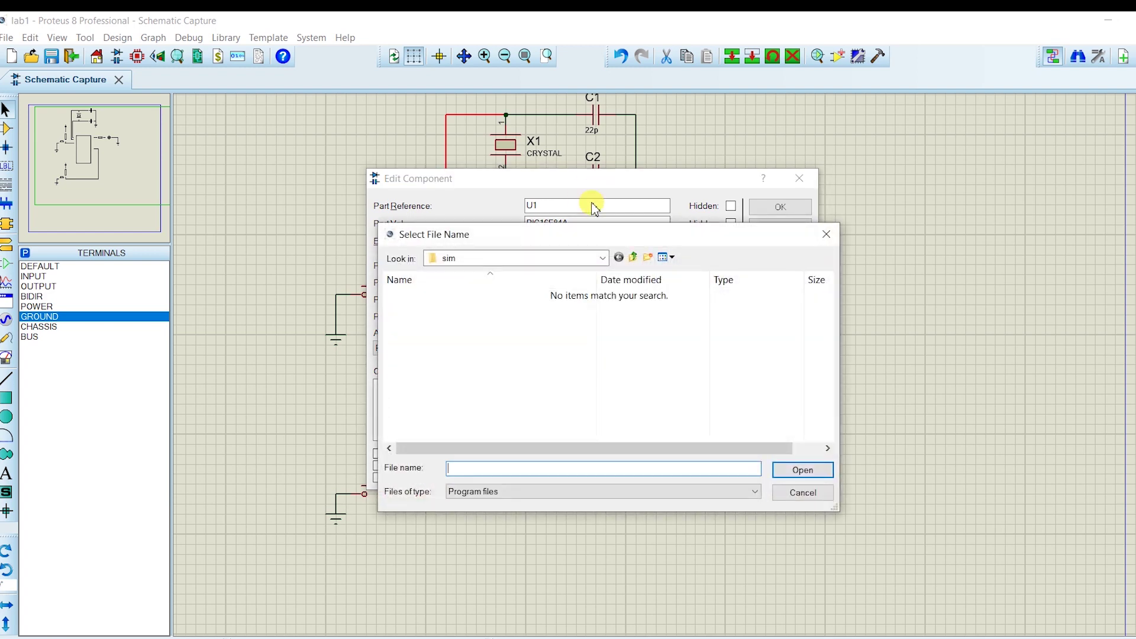
pyautogui.click(603, 259)
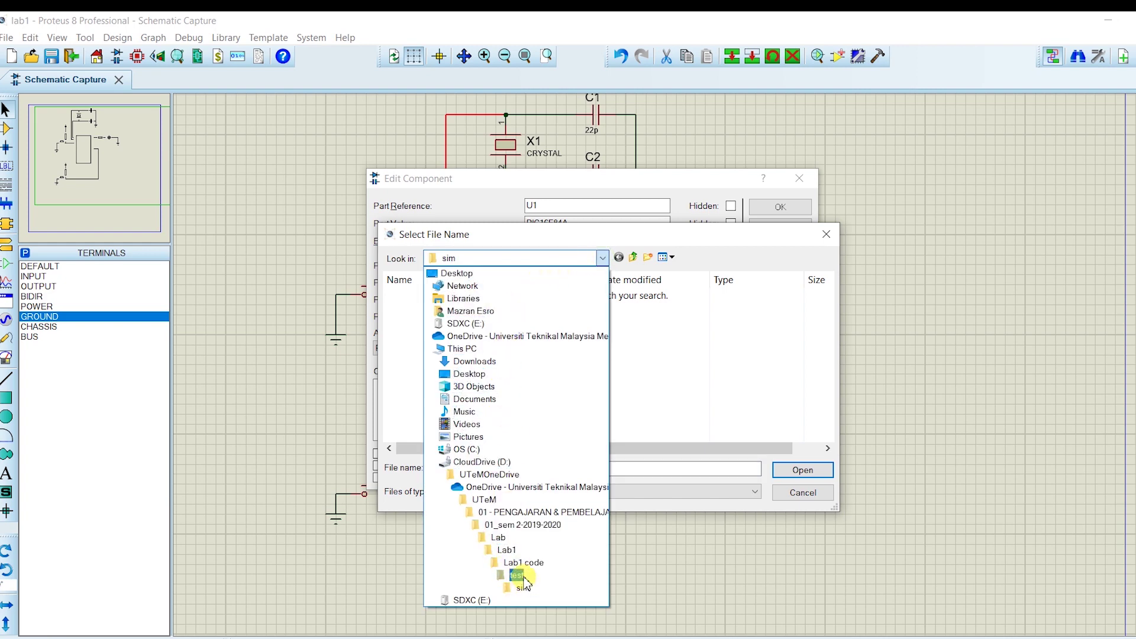
pyautogui.click(507, 550)
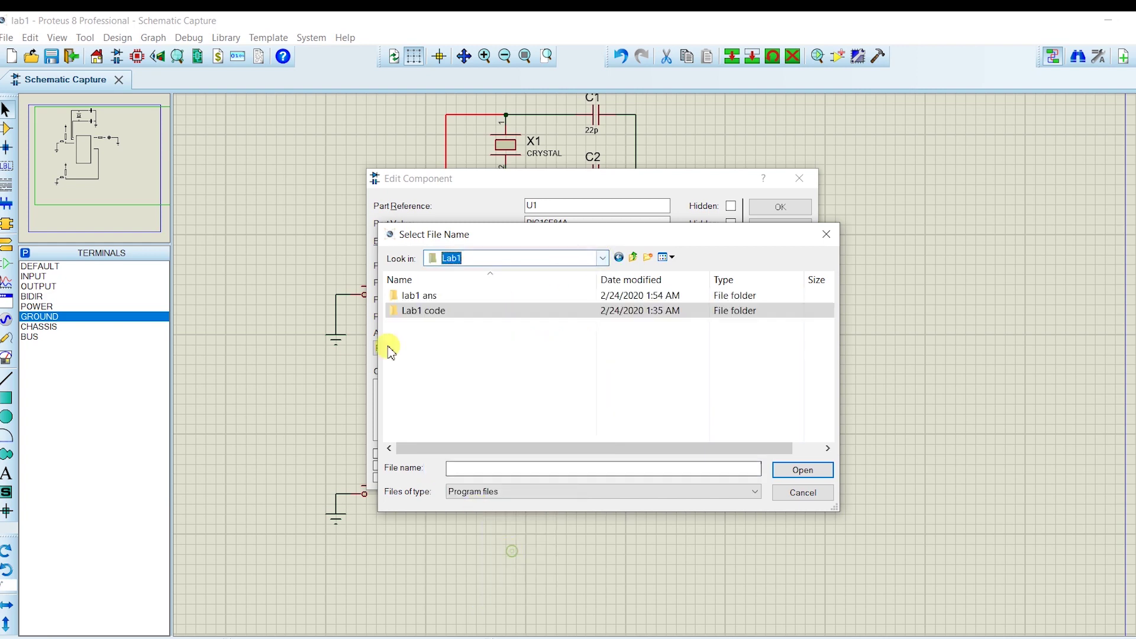
# - Load lab1.X.production.hex from test > lab1.X > dist > default > production as the program file
pyautogui.doubleClick(438, 313)
pyautogui.doubleClick(426, 296)
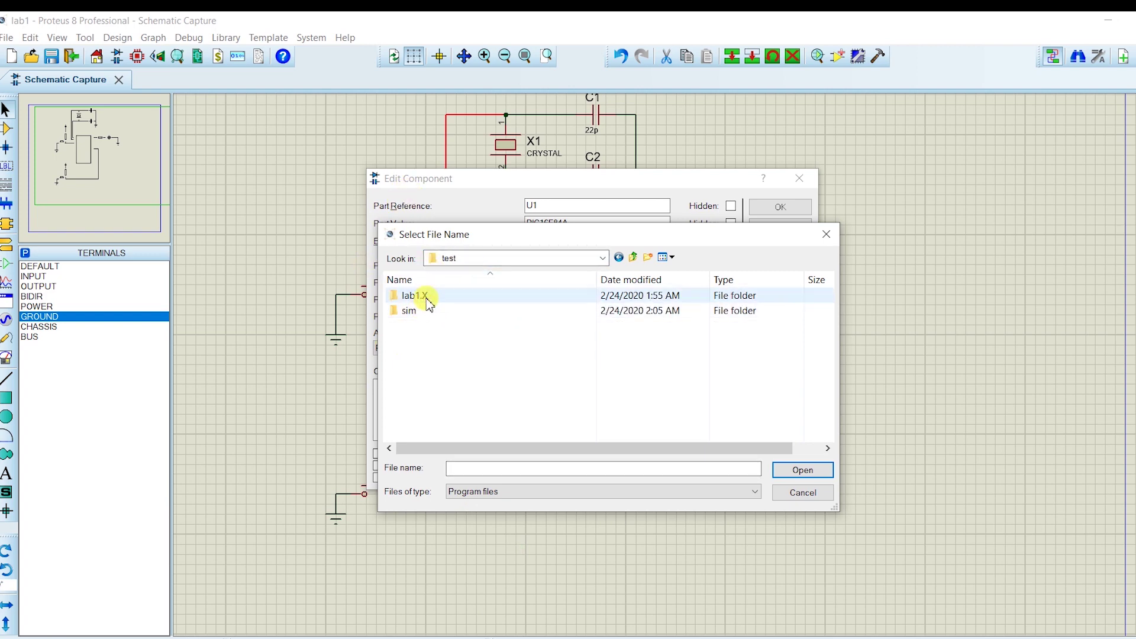
pyautogui.doubleClick(428, 297)
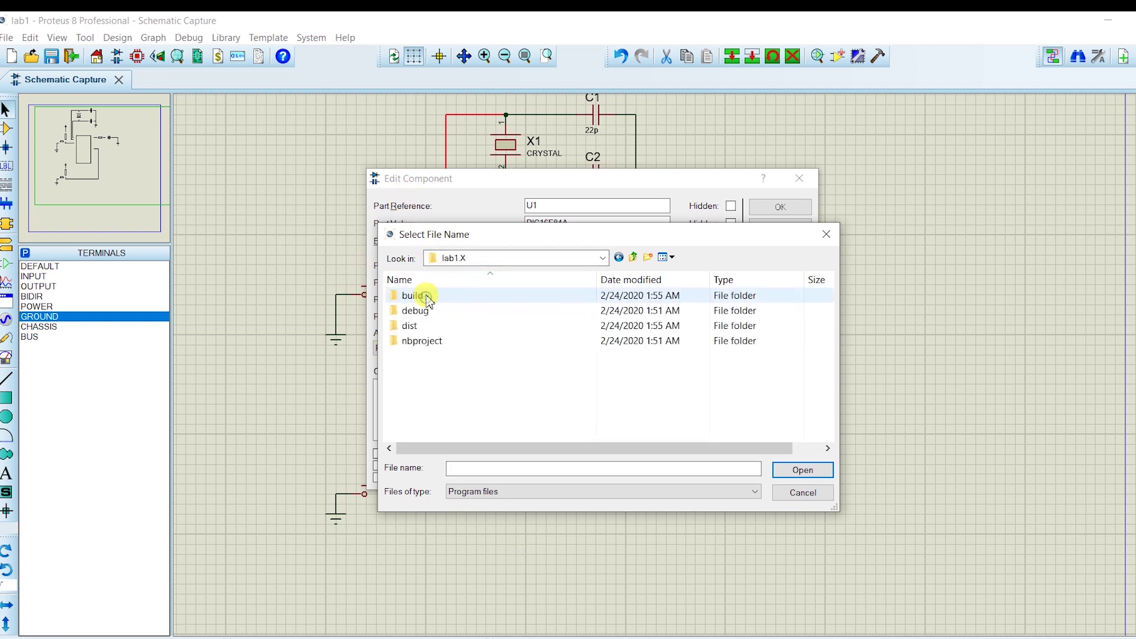
pyautogui.doubleClick(427, 327)
pyautogui.doubleClick(435, 297)
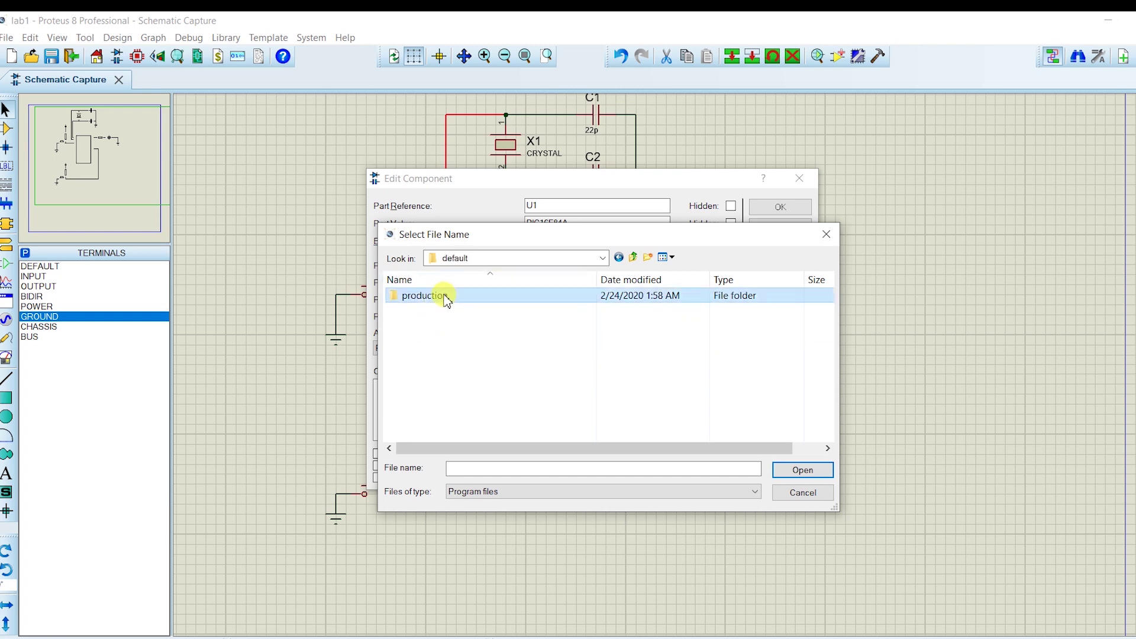
pyautogui.doubleClick(447, 299)
pyautogui.click(447, 296)
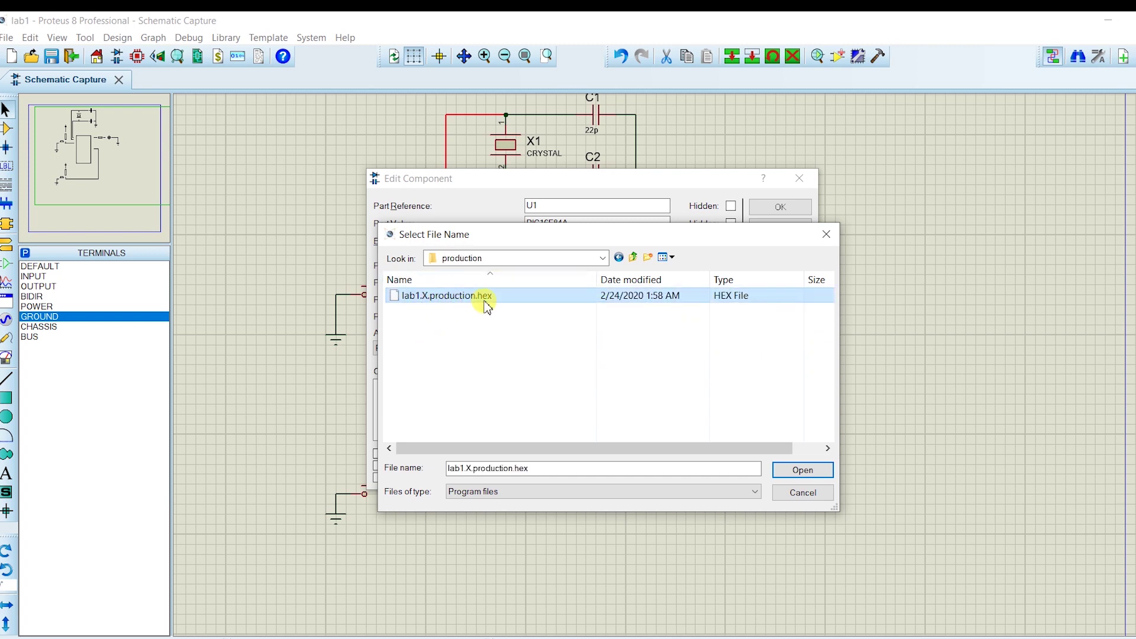
pyautogui.click(803, 468)
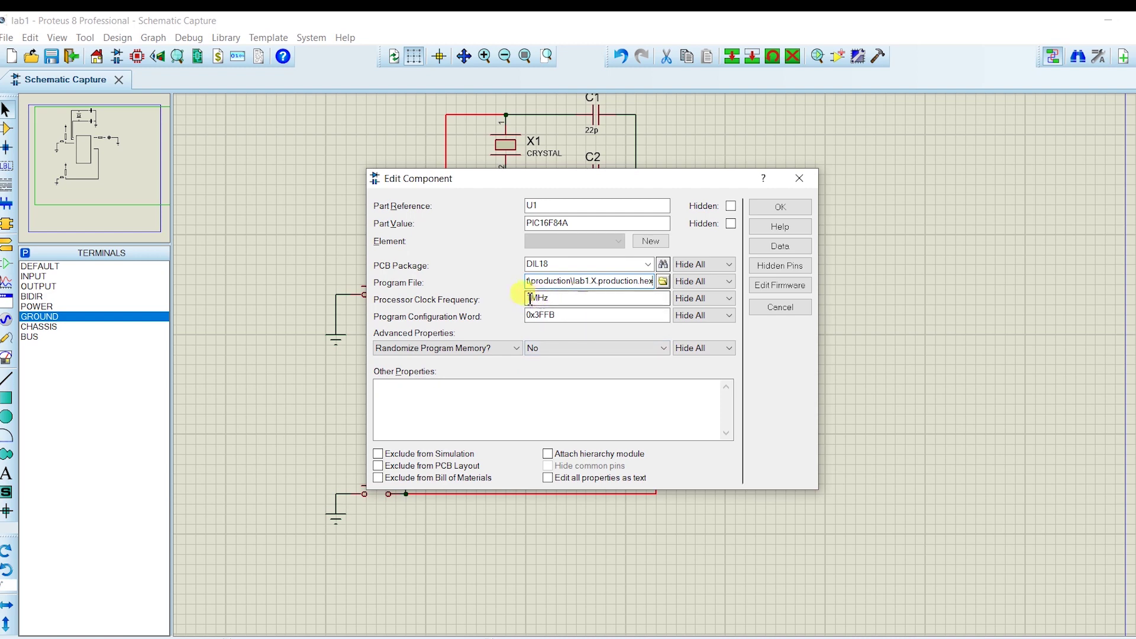
# - Change U1's processor clock frequency from 1MHz to 4MHz and apply the settings
pyautogui.moveTo(533, 298); pyautogui.dragTo(447, 308)
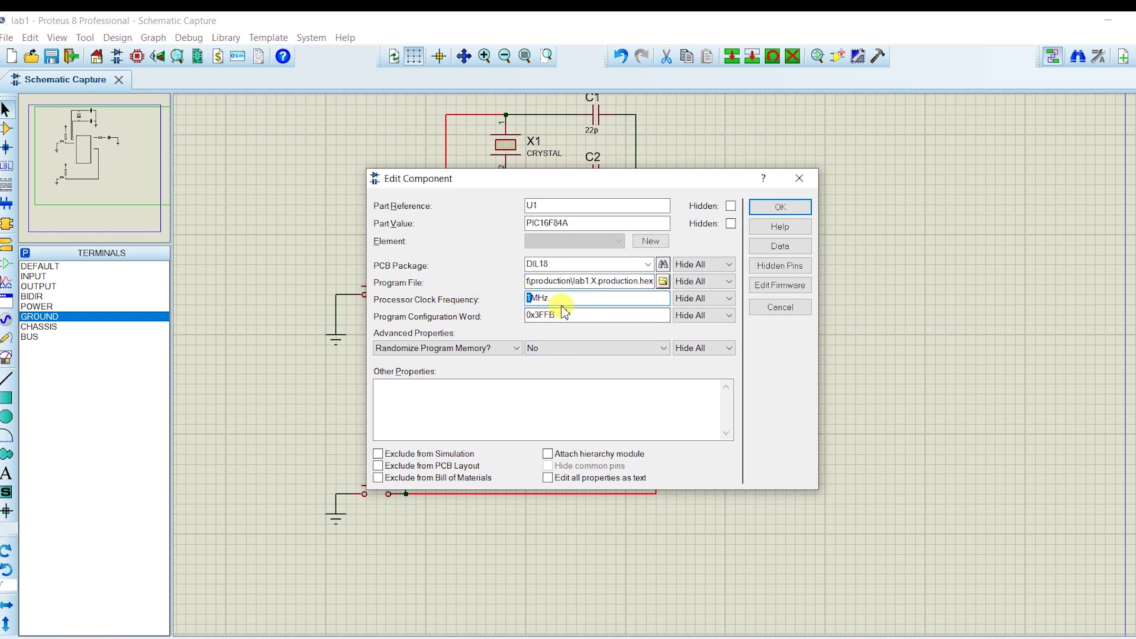
pyautogui.hotkey('alt', 'Tab')
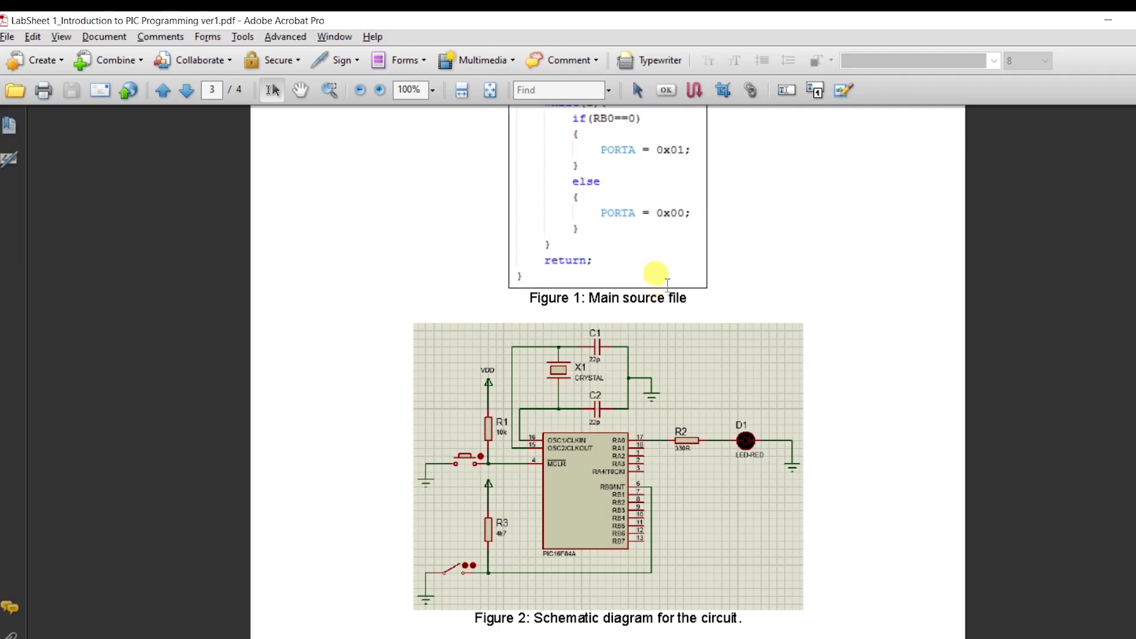
pyautogui.hotkey('alt', 'Tab')
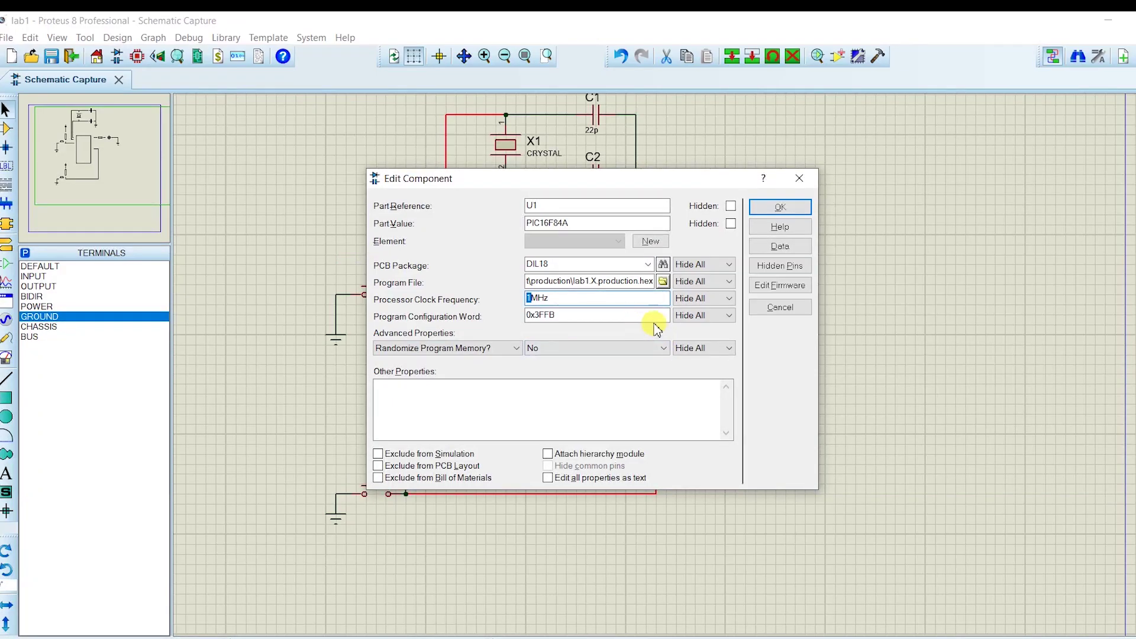
pyautogui.write('4')
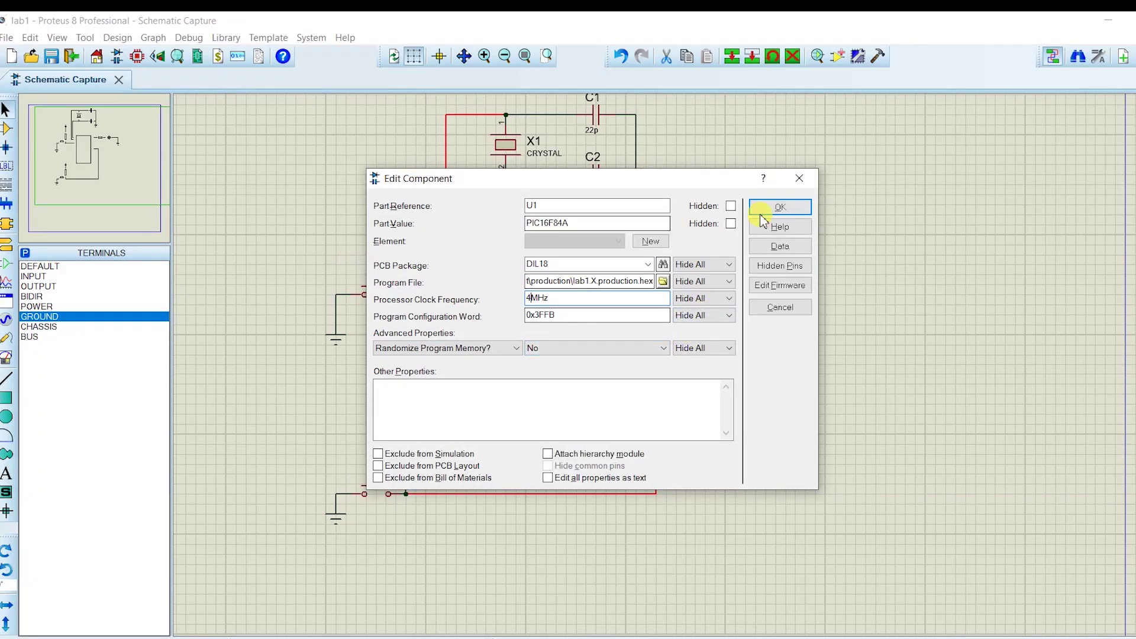
pyautogui.click(781, 206)
# - Start the simulation and press the R3 push button repeatedly to light LED D1 green
pyautogui.click(772, 362)
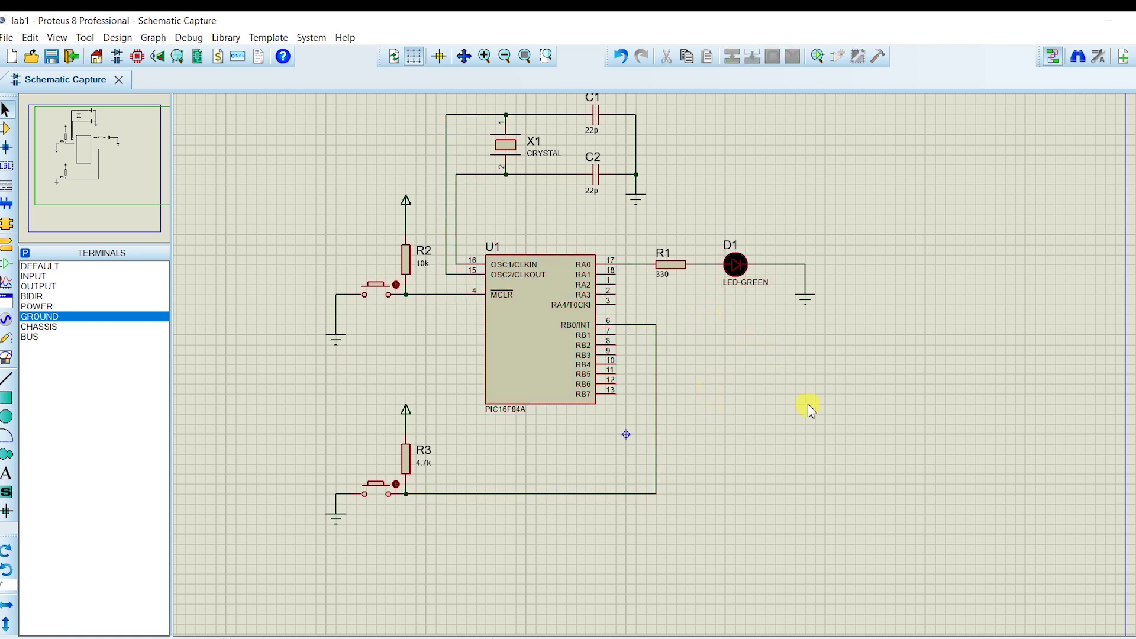
pyautogui.click(9, 637)
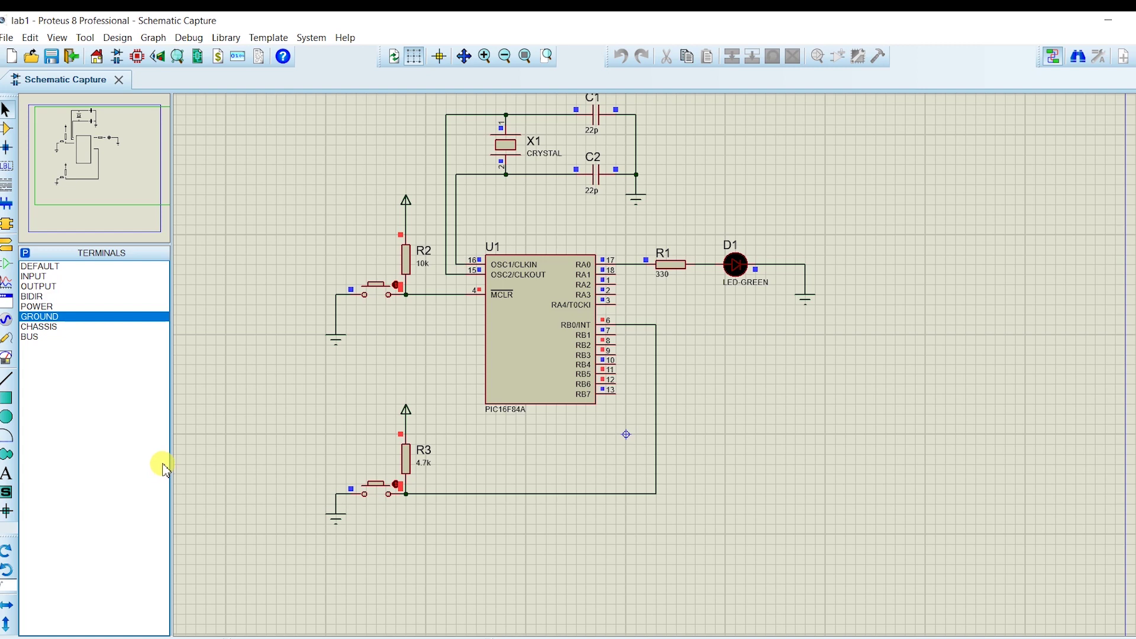
pyautogui.click(374, 490)
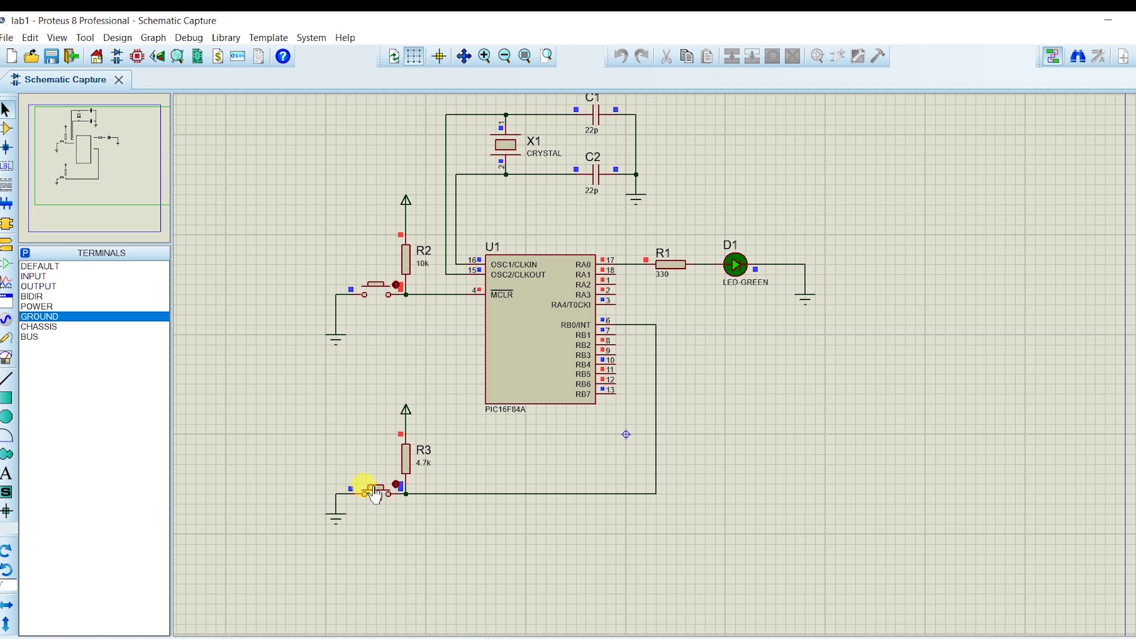
pyautogui.click(377, 495)
pyautogui.click(378, 491)
pyautogui.click(379, 487)
pyautogui.click(376, 495)
pyautogui.click(382, 493)
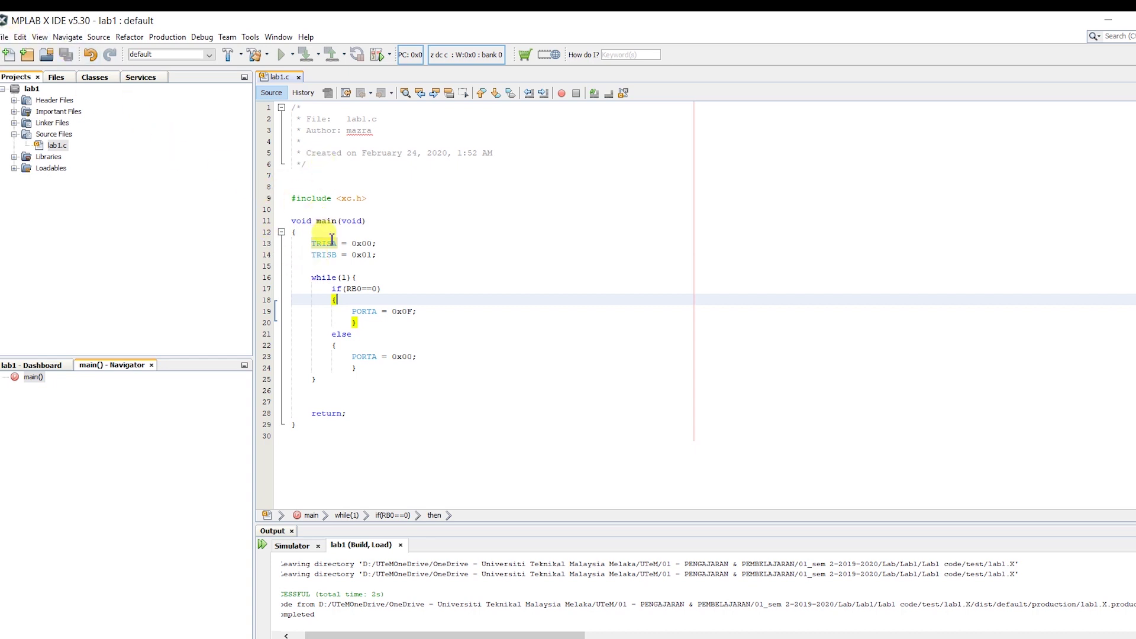
# - Highlight the TRISA and TRISB port setup lines in lab1.c
pyautogui.click(489, 456)
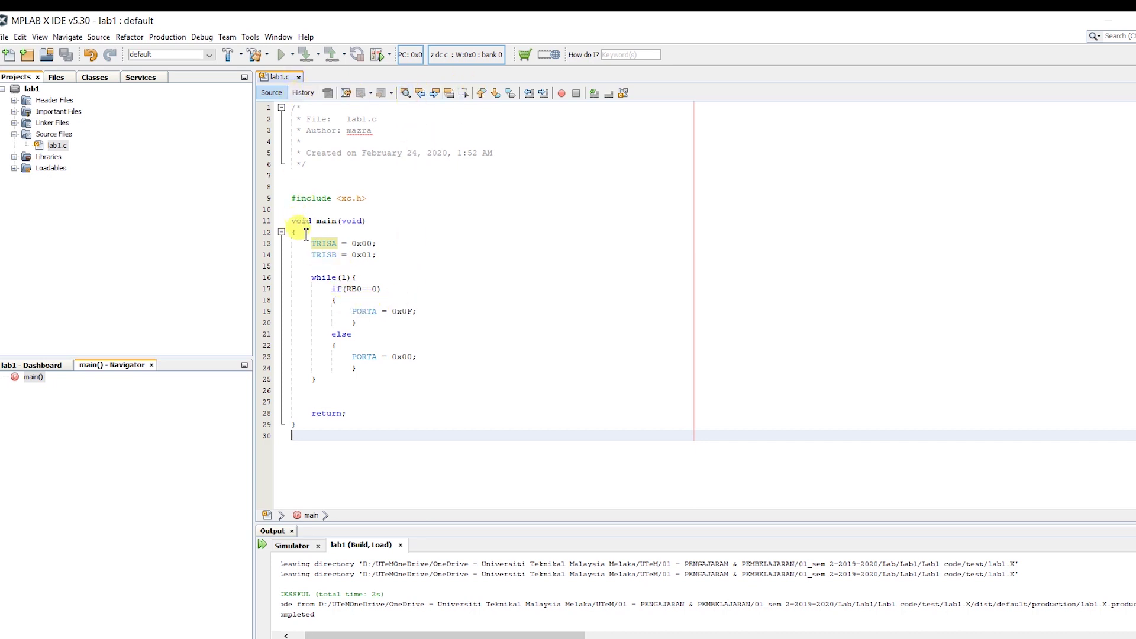
pyautogui.moveTo(308, 244); pyautogui.dragTo(375, 253)
pyautogui.click(322, 287)
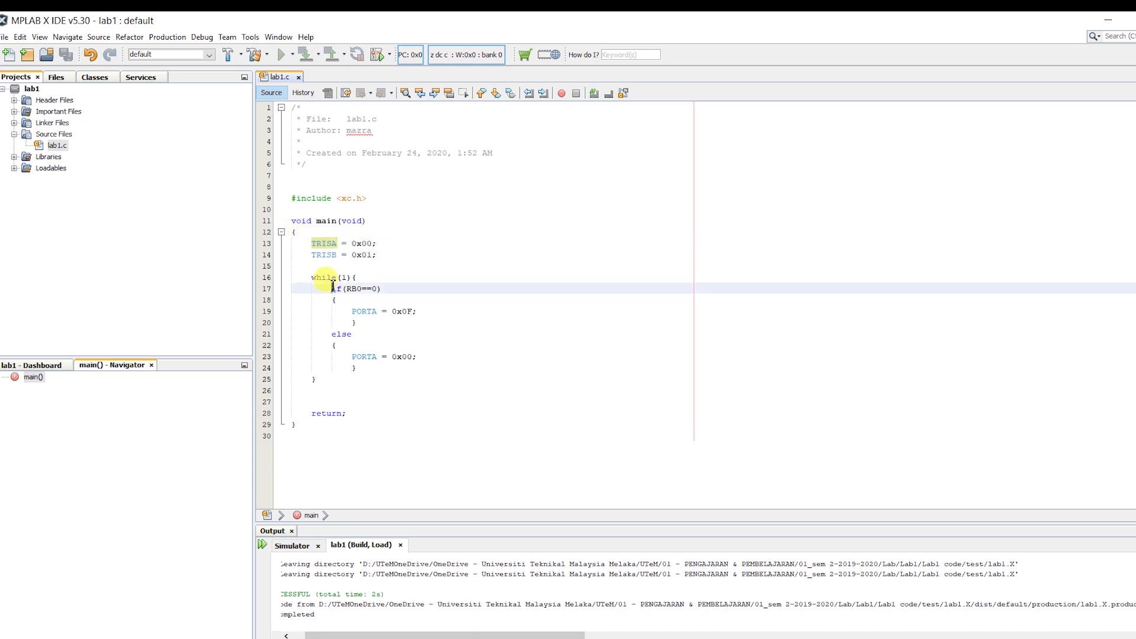
pyautogui.moveTo(305, 244); pyautogui.dragTo(398, 254)
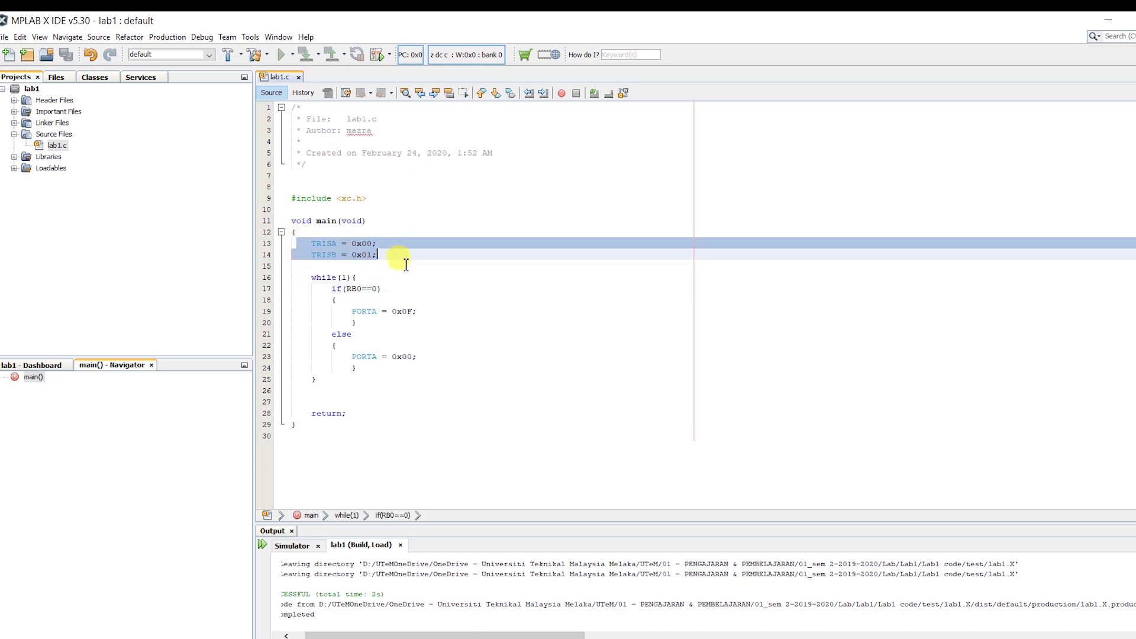
pyautogui.click(405, 264)
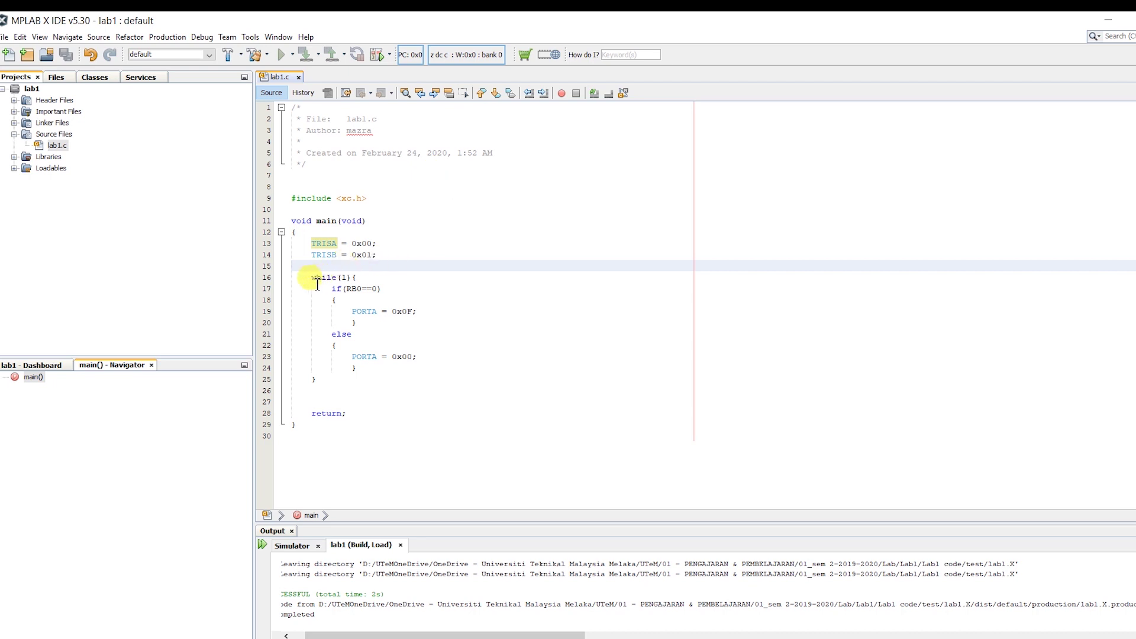
# - Walk through the while loop, the if(RB0==0) check and the else block setting PORTA to 0x00
pyautogui.moveTo(309, 277); pyautogui.dragTo(385, 379)
pyautogui.click(387, 280)
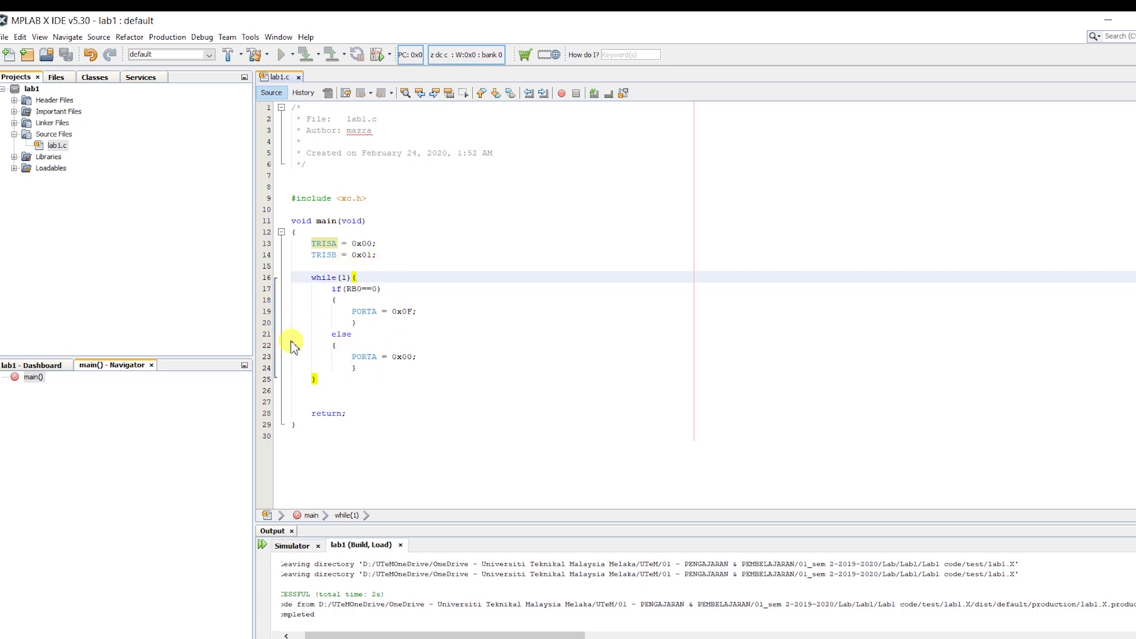
pyautogui.click(406, 290)
pyautogui.moveTo(329, 289); pyautogui.dragTo(433, 322)
pyautogui.click(434, 322)
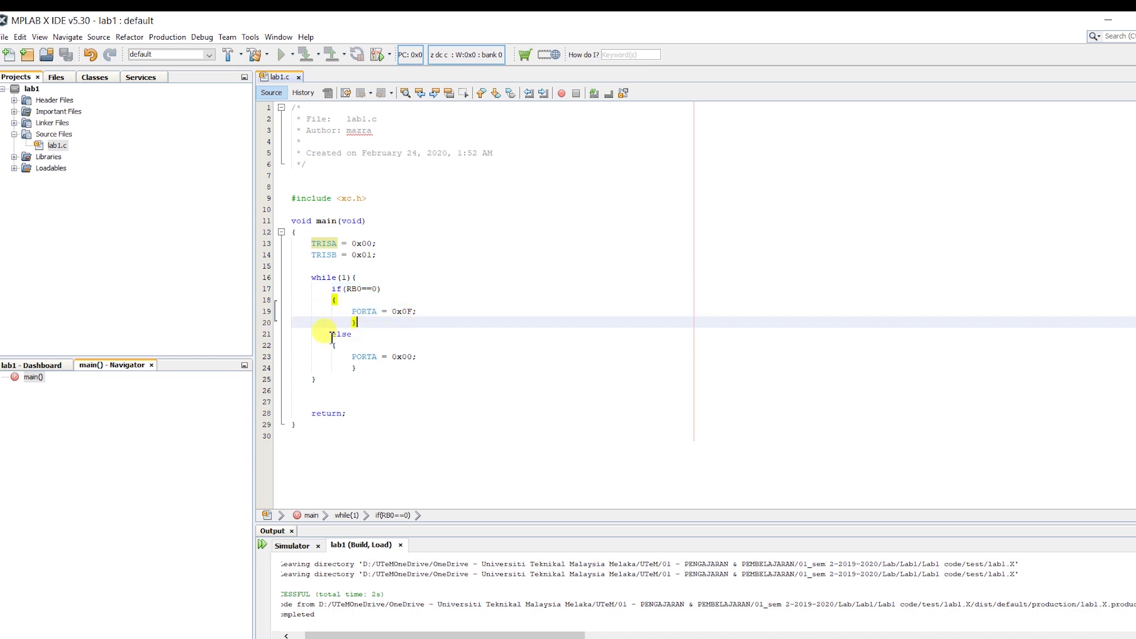
pyautogui.moveTo(314, 344); pyautogui.dragTo(391, 368)
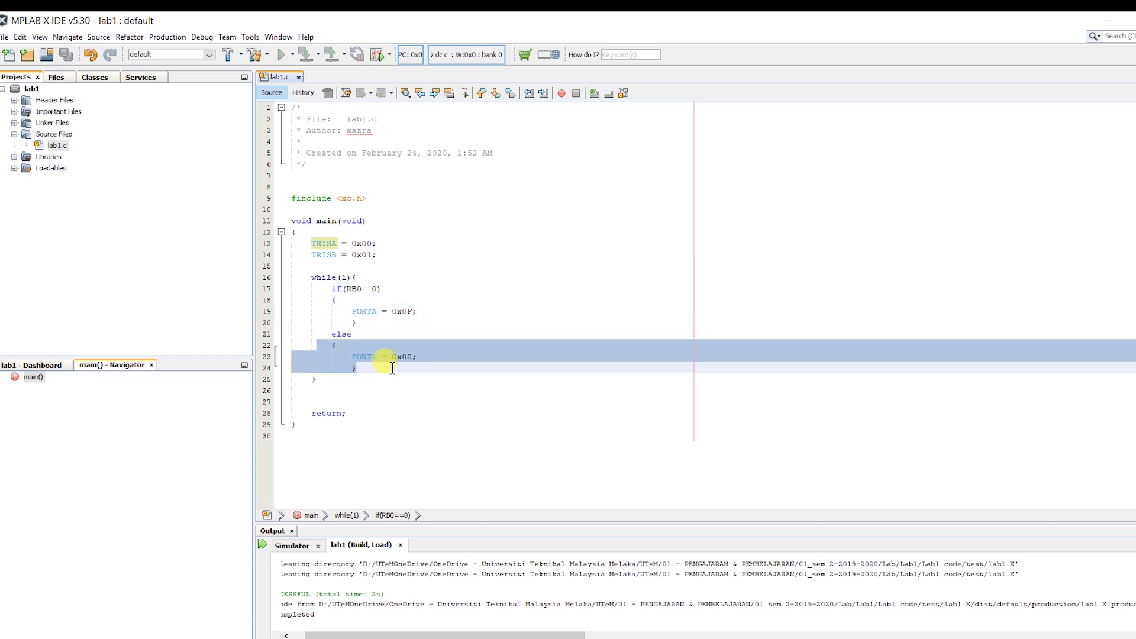
pyautogui.click(391, 368)
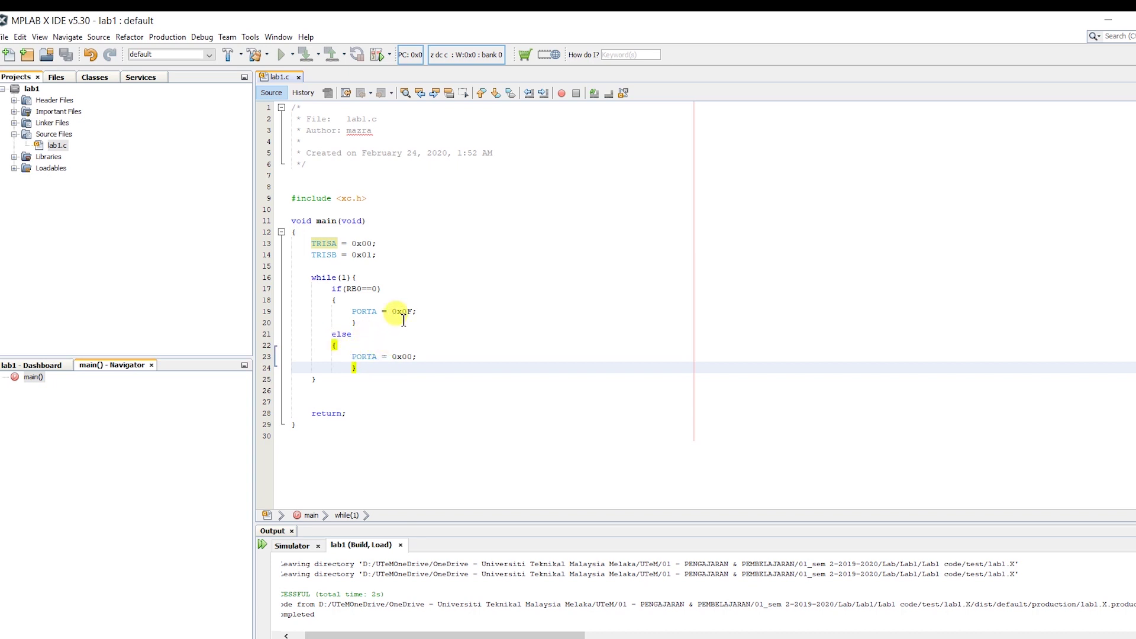
pyautogui.click(438, 314)
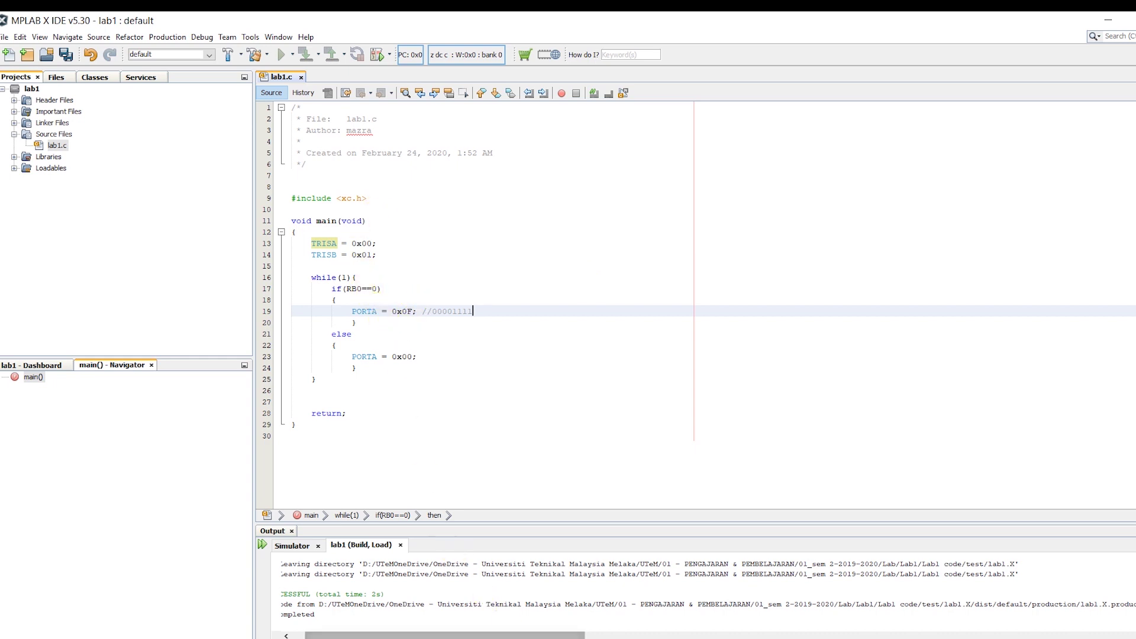
# - Switch back to the Proteus lab1 schematic simulation
pyautogui.hotkey('alt', 'Tab')
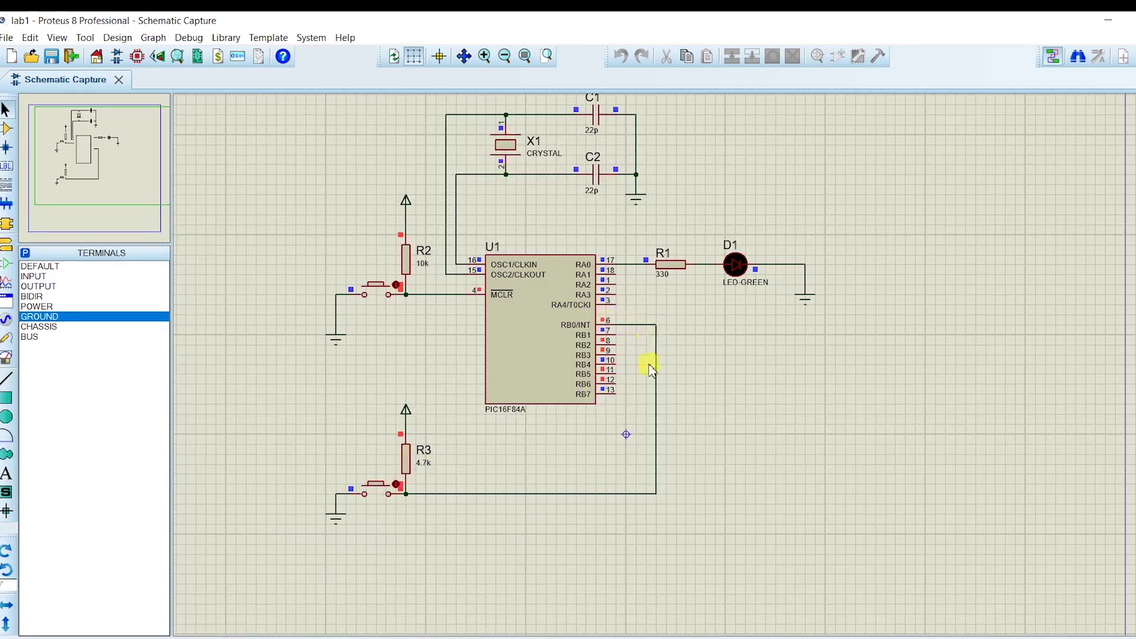
# - Press and release the R3 push button to light D1 green in the running simulation
pyautogui.click(373, 490)
pyautogui.click(379, 496)
pyautogui.moveTo(379, 496); pyautogui.dragTo(381, 449)
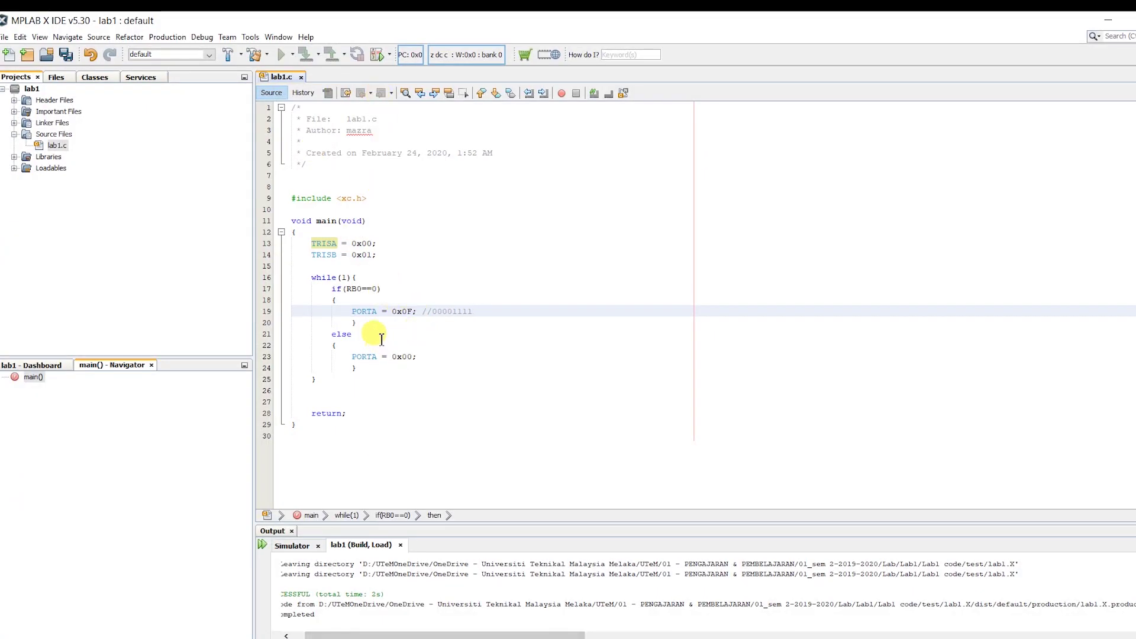
pyautogui.click(376, 334)
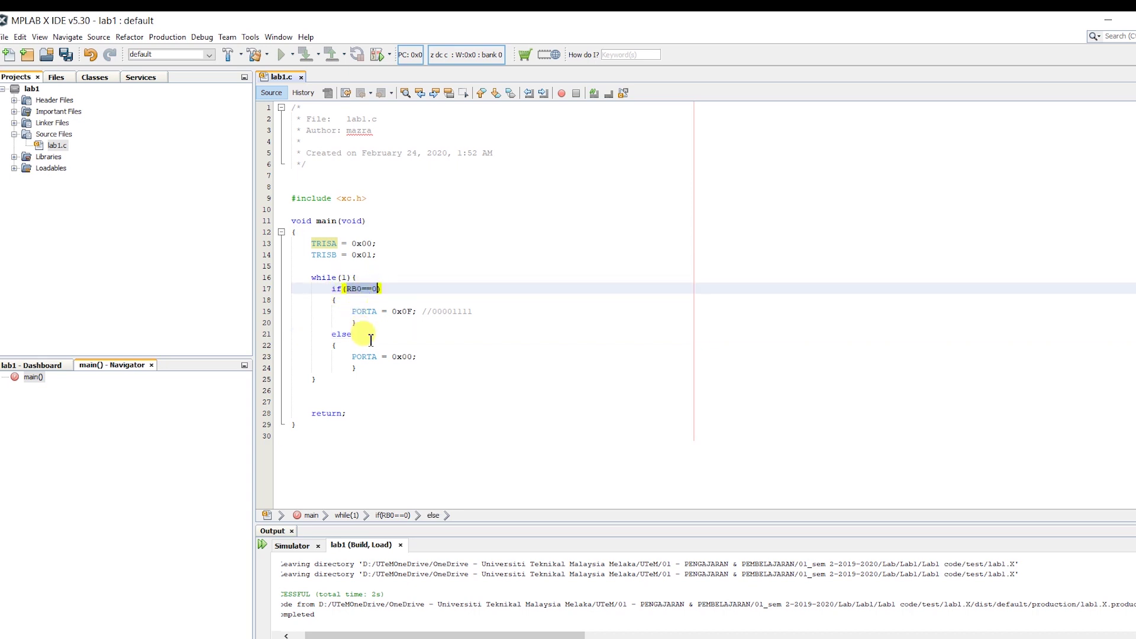
pyautogui.moveTo(367, 339); pyautogui.dragTo(368, 354)
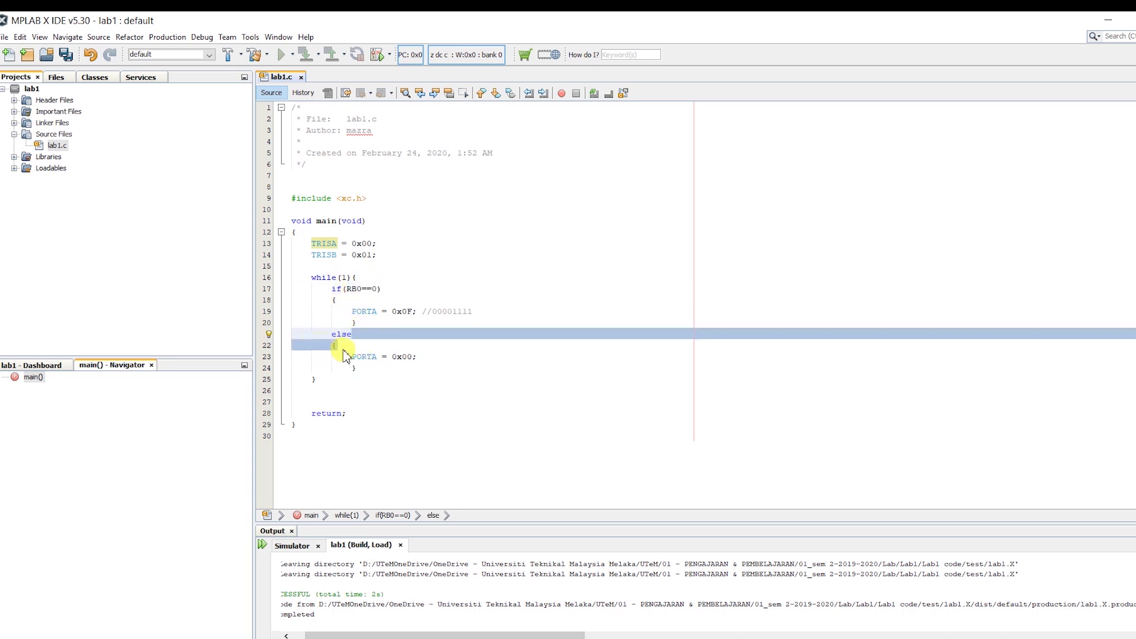
pyautogui.click(336, 346)
pyautogui.keyDown('shift'); pyautogui.click(414, 372); pyautogui.keyUp('shift')
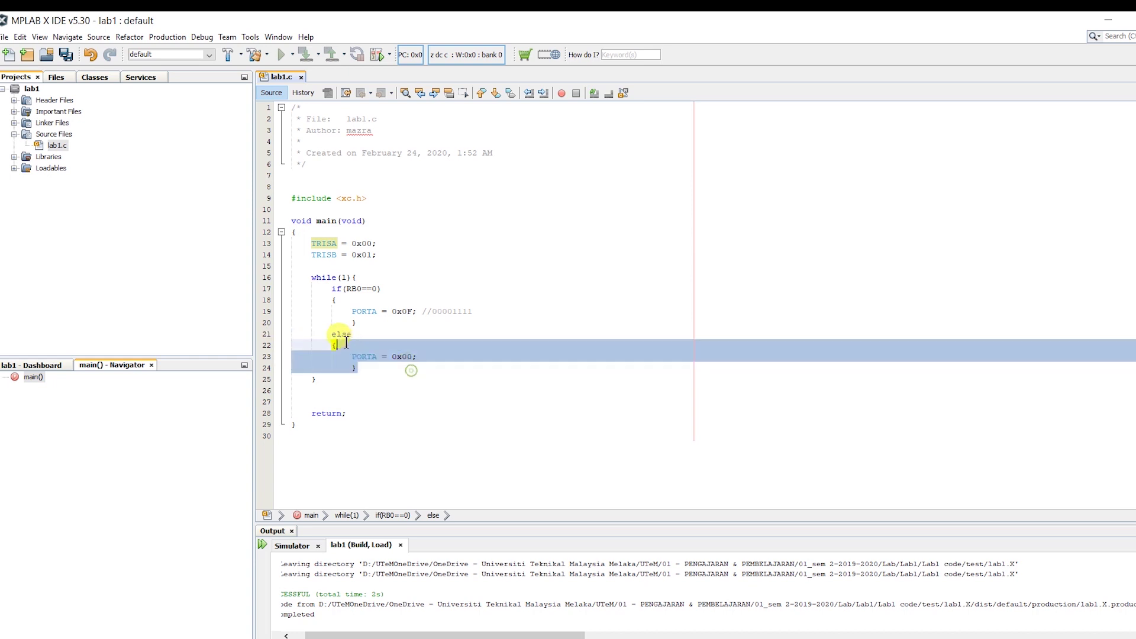
pyautogui.click(402, 358)
pyautogui.moveTo(424, 356); pyautogui.dragTo(446, 370)
pyautogui.click(451, 378)
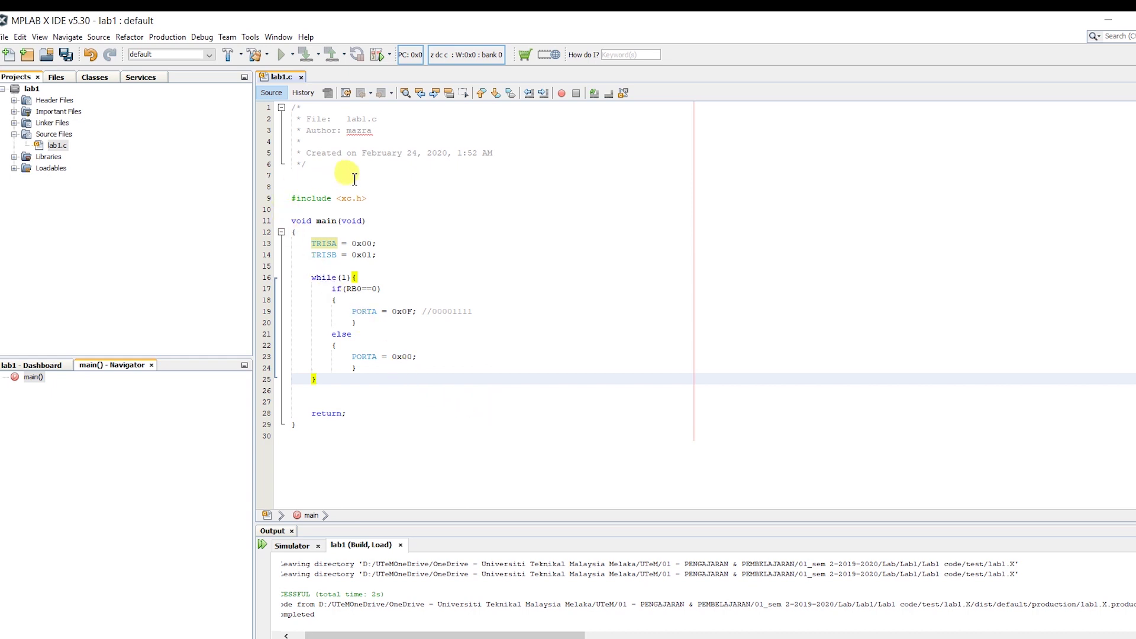
pyautogui.click(481, 323)
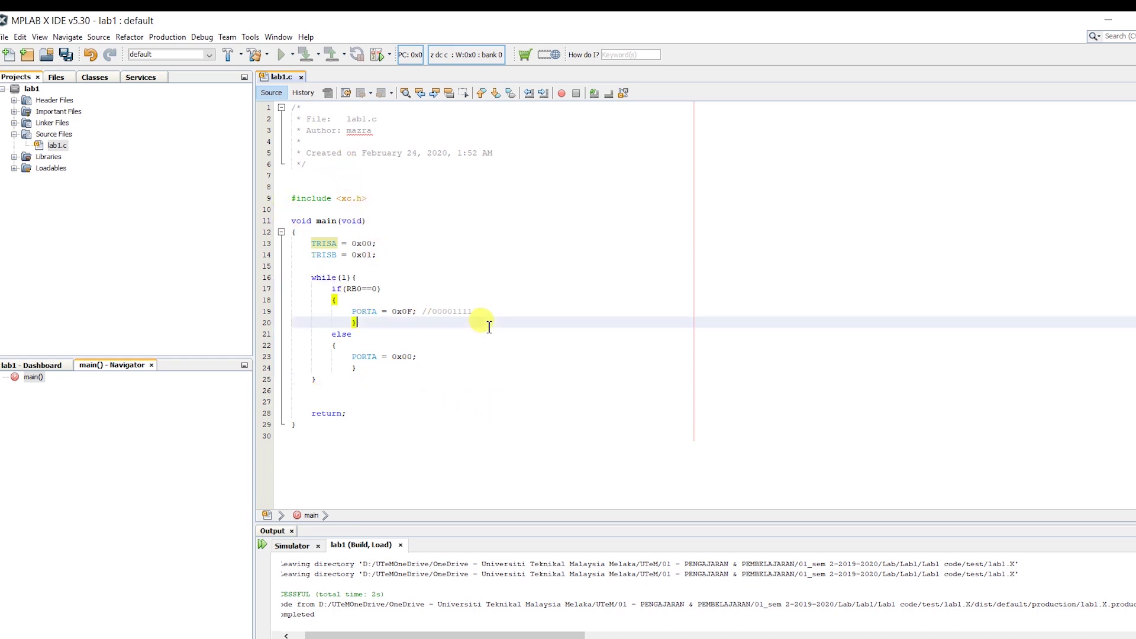